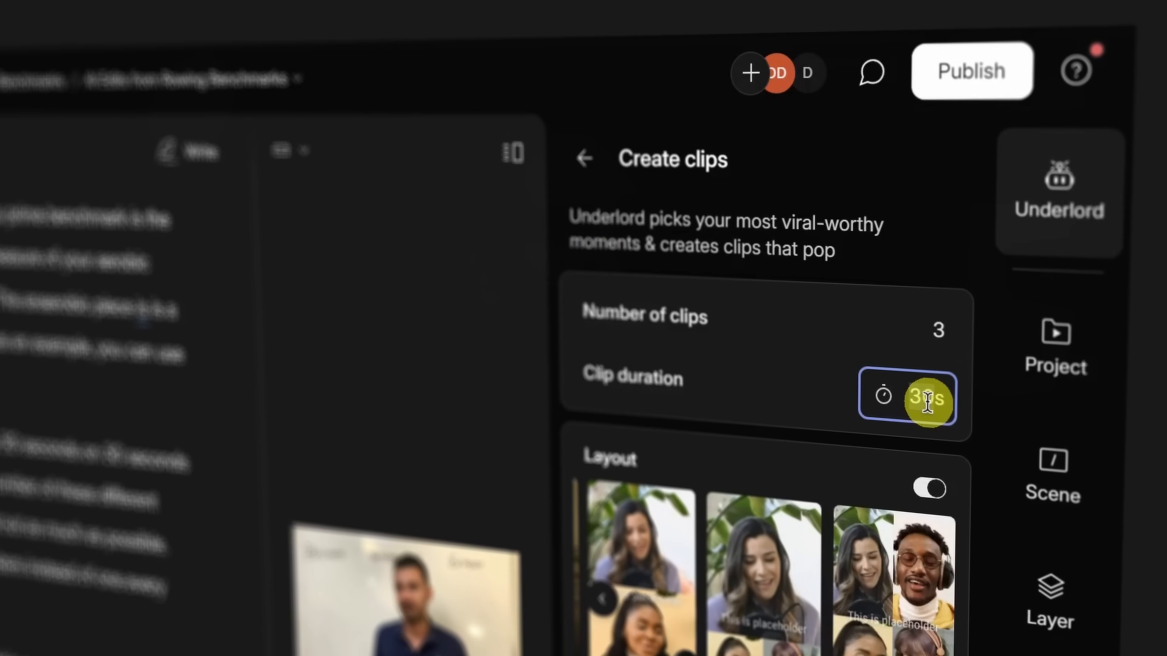
{"action": "left_click", "coordinate": [612, 648]}
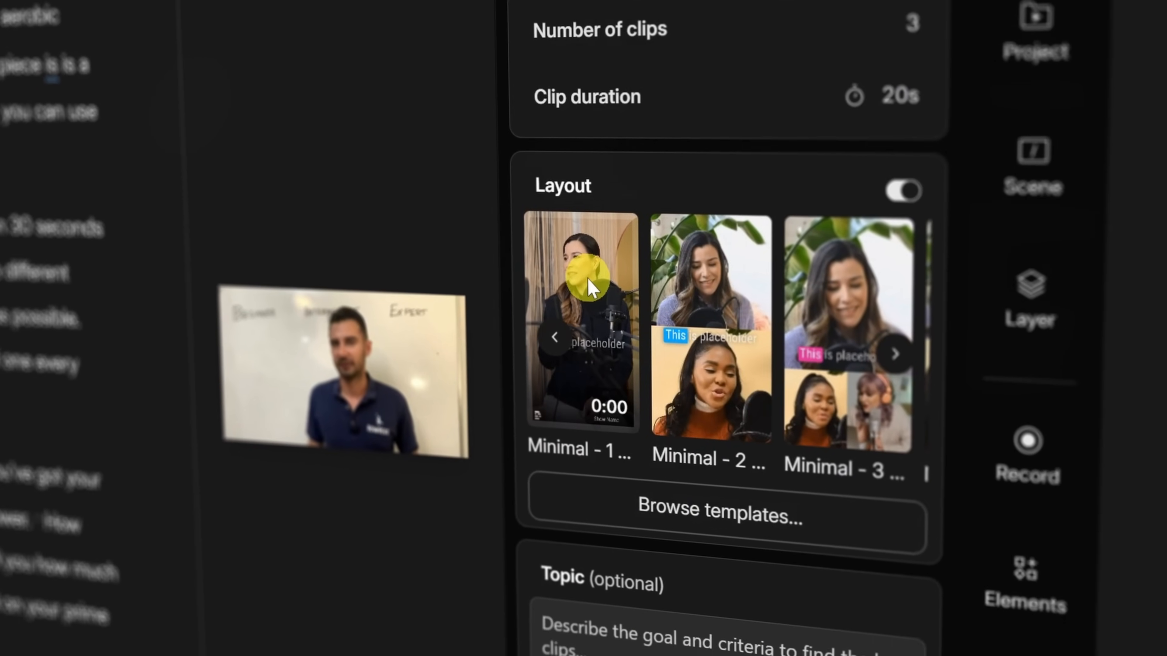
{"action": "left_click", "coordinate": [576, 441]}
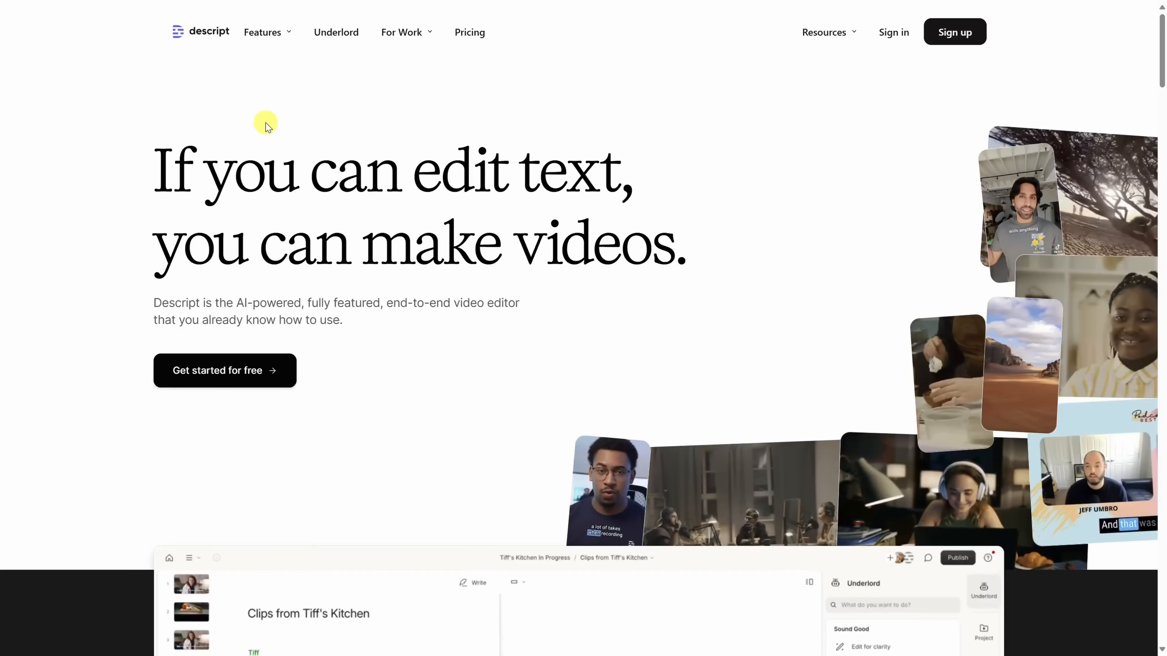
Look through the Descript website's feature overview and its pricing plans
{"action": "scroll", "coordinate": [276, 138], "scroll_direction": "down", "scroll_amount": 10}
{"action": "scroll", "coordinate": [284, 156], "scroll_direction": "down", "scroll_amount": 20}
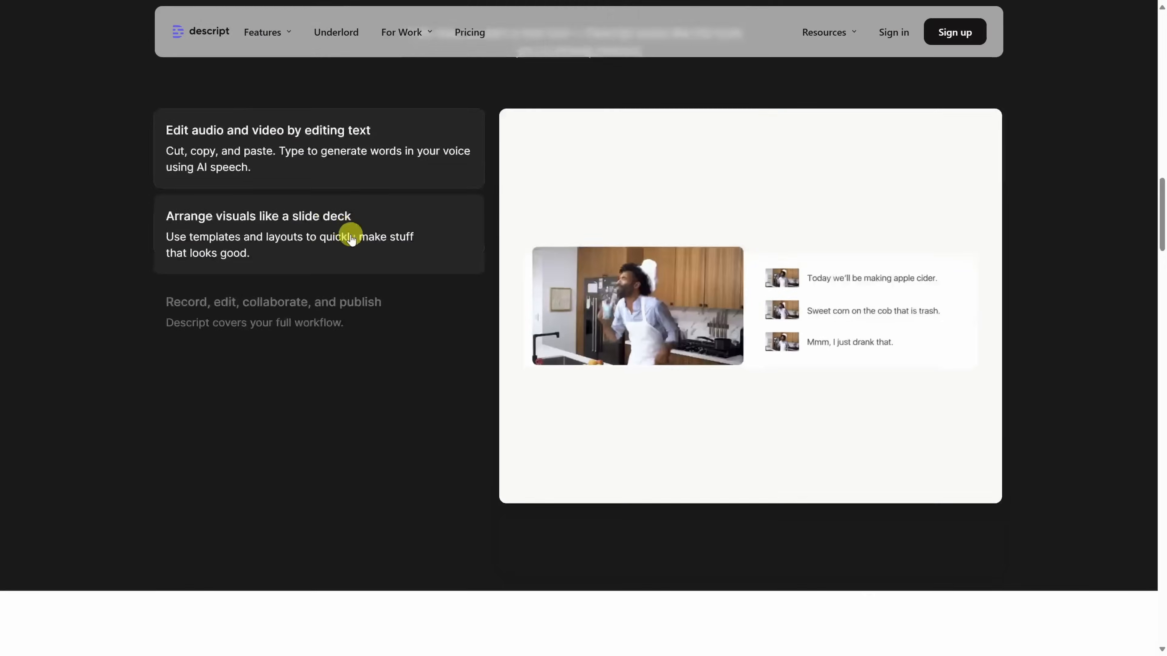
{"action": "scroll", "coordinate": [435, 251], "scroll_direction": "down", "scroll_amount": 20}
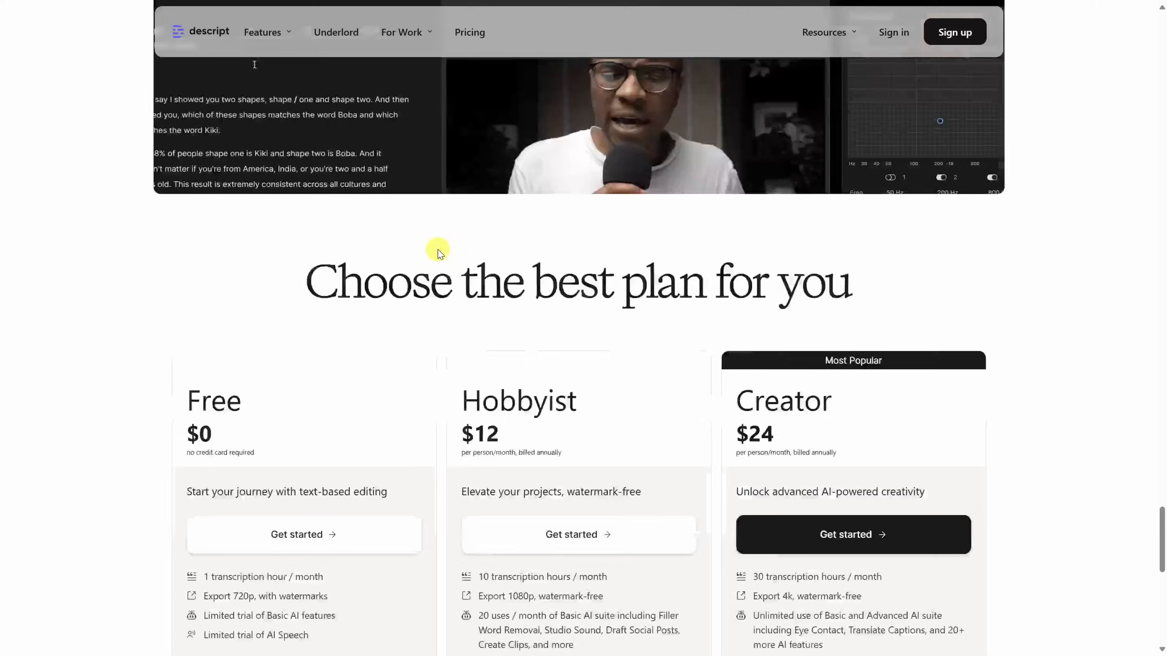
{"action": "left_click", "coordinate": [631, 173]}
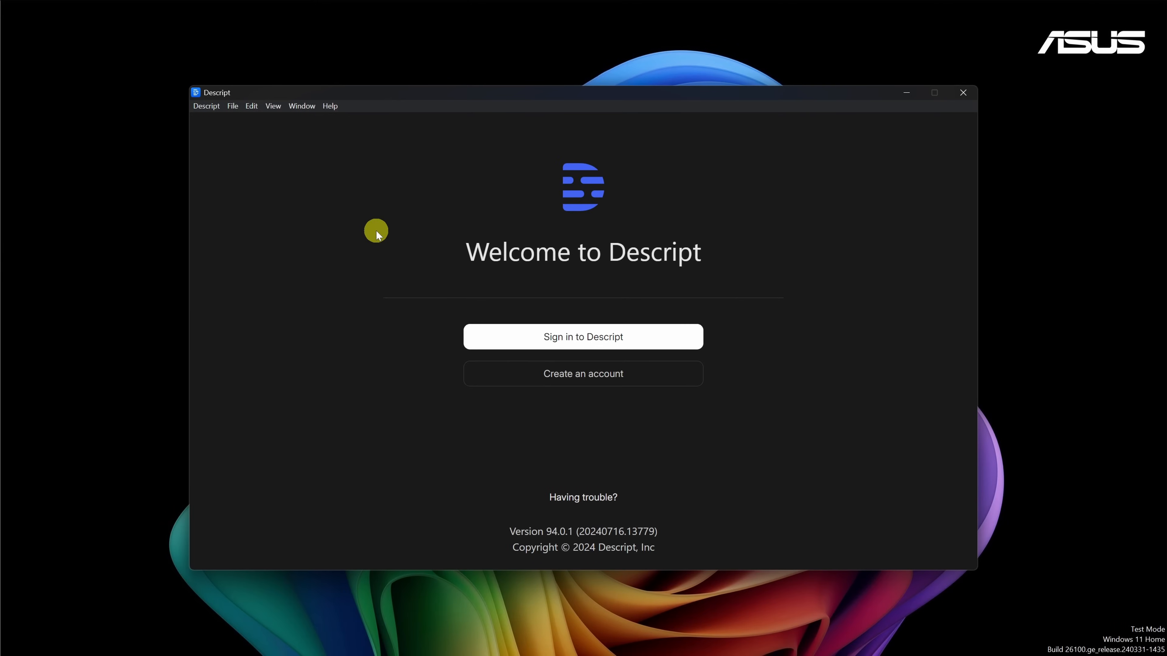
Create a new Descript account from the desktop app, filling in the e-mail address and submitting the sign-up form
{"action": "left_click", "coordinate": [582, 381]}
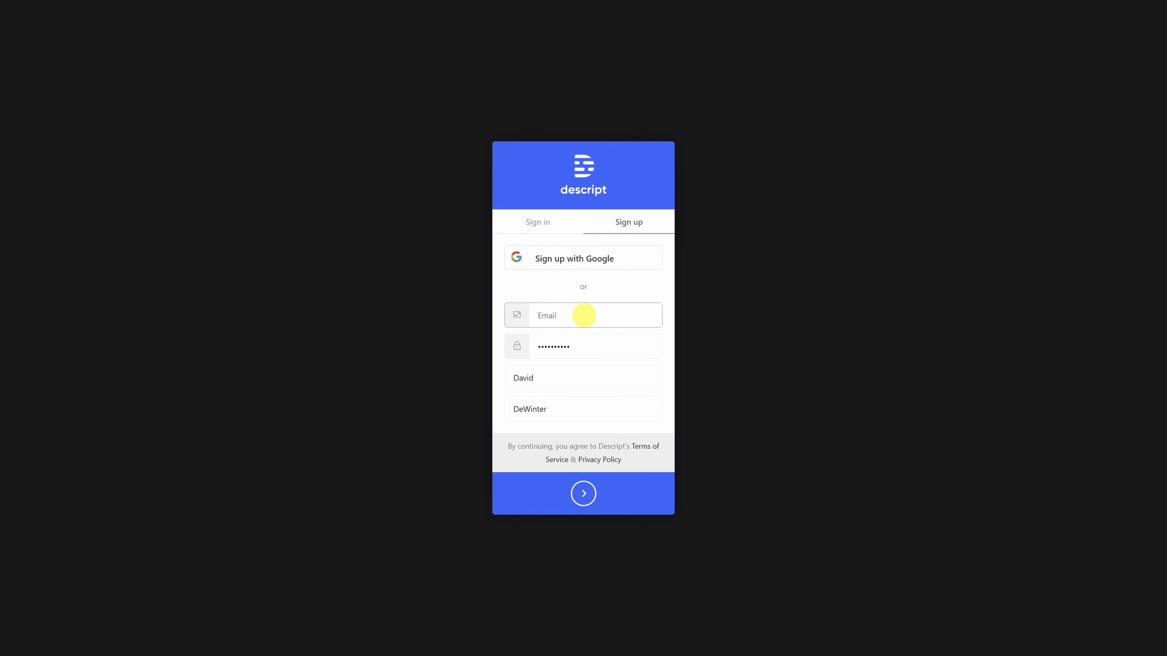
{"action": "key", "text": "ctrl+v"}
{"action": "left_click", "coordinate": [583, 493]}
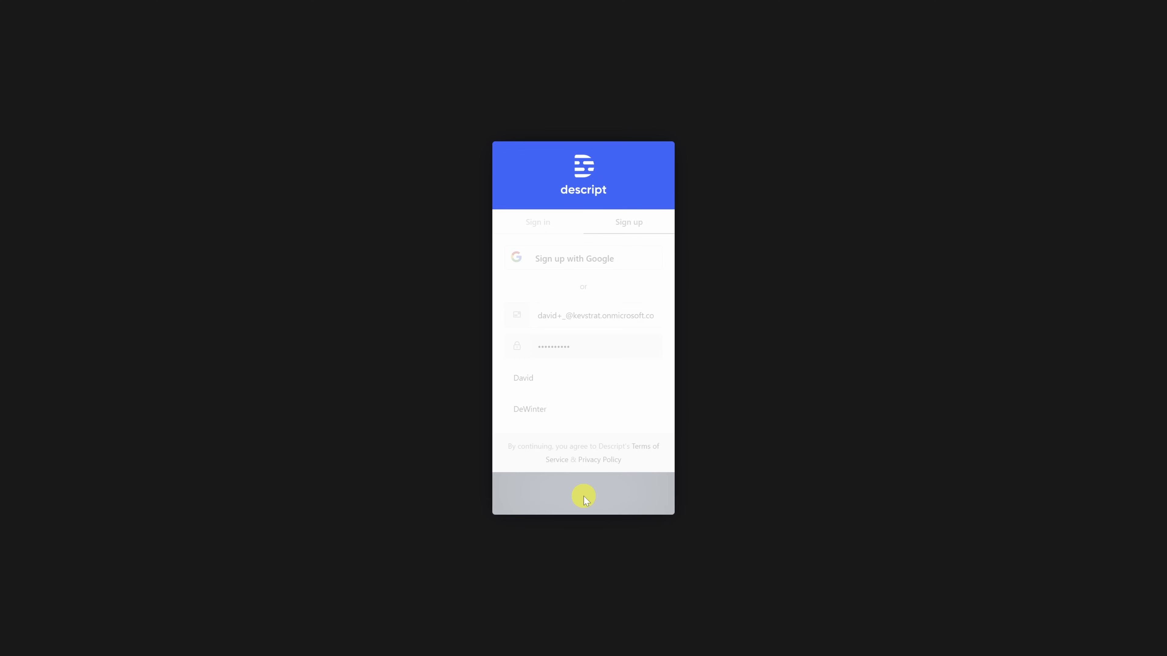
{"action": "left_click", "coordinate": [666, 97]}
{"action": "left_click", "coordinate": [930, 97]}
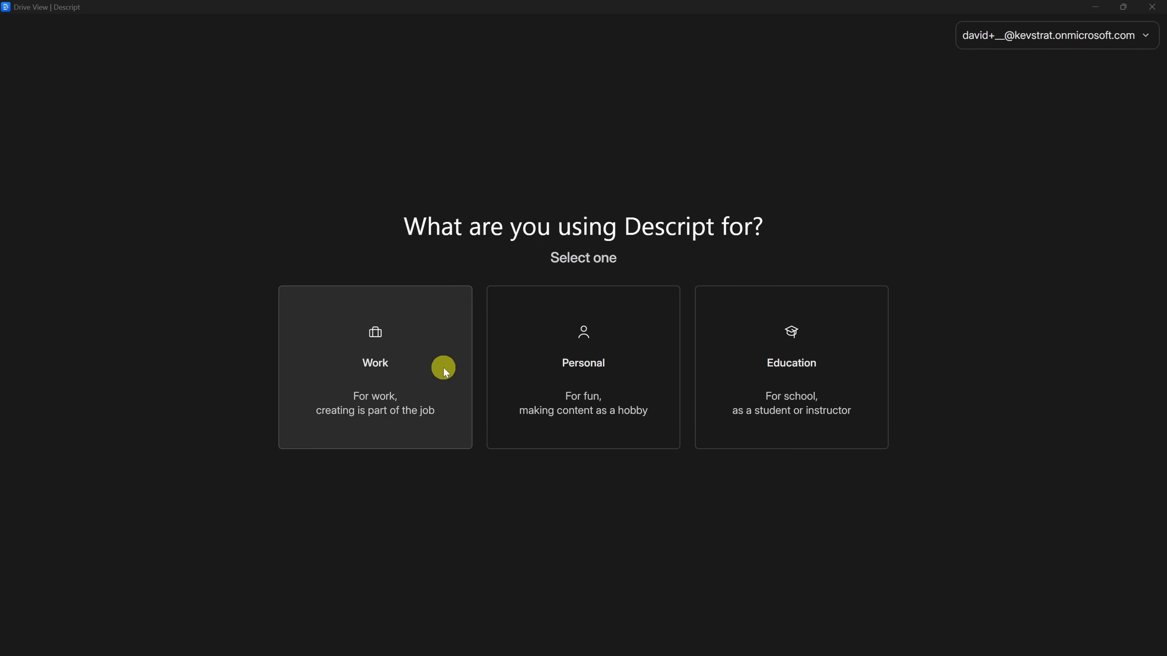
Answer the onboarding questions with Work as the purpose, Other as the role, and a first project type
{"action": "left_click", "coordinate": [413, 367]}
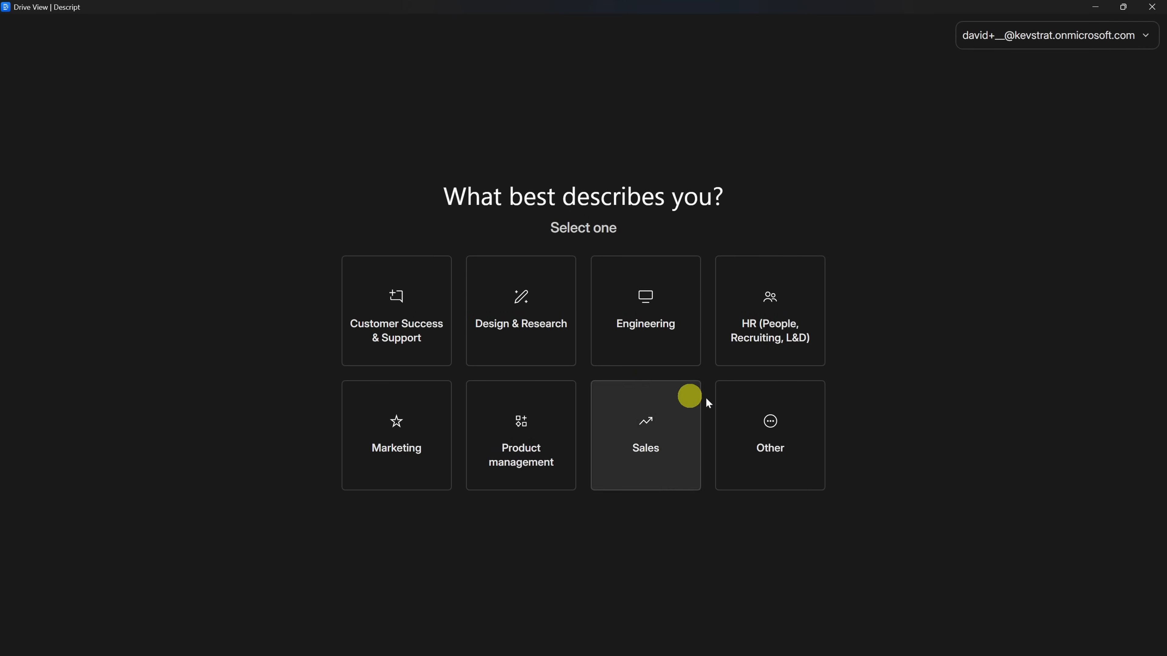
{"action": "left_click", "coordinate": [763, 420]}
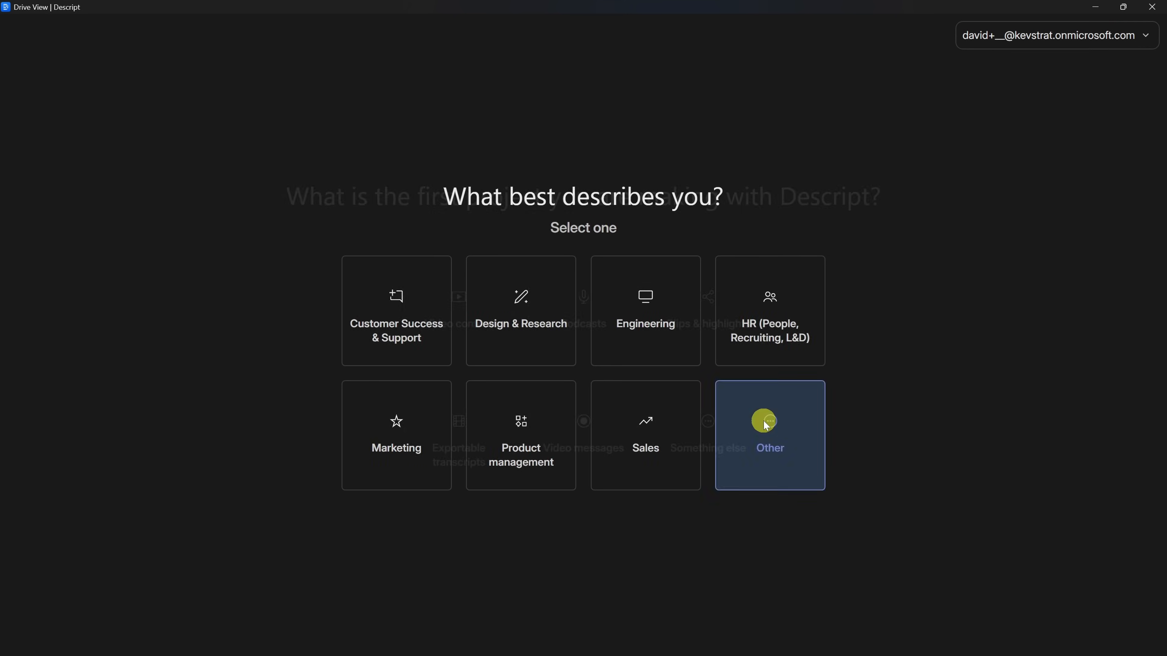
{"action": "left_click", "coordinate": [488, 346]}
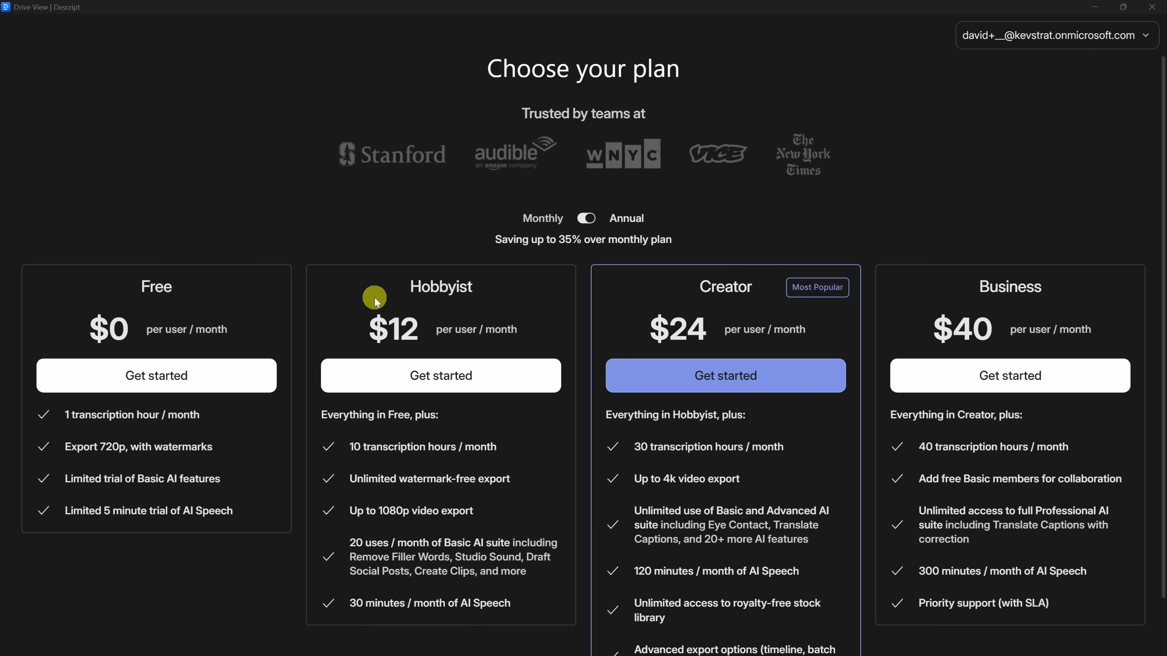
Finish the account setup on the Free plan with the suggested drive name and no invited team members
{"action": "left_click", "coordinate": [170, 381]}
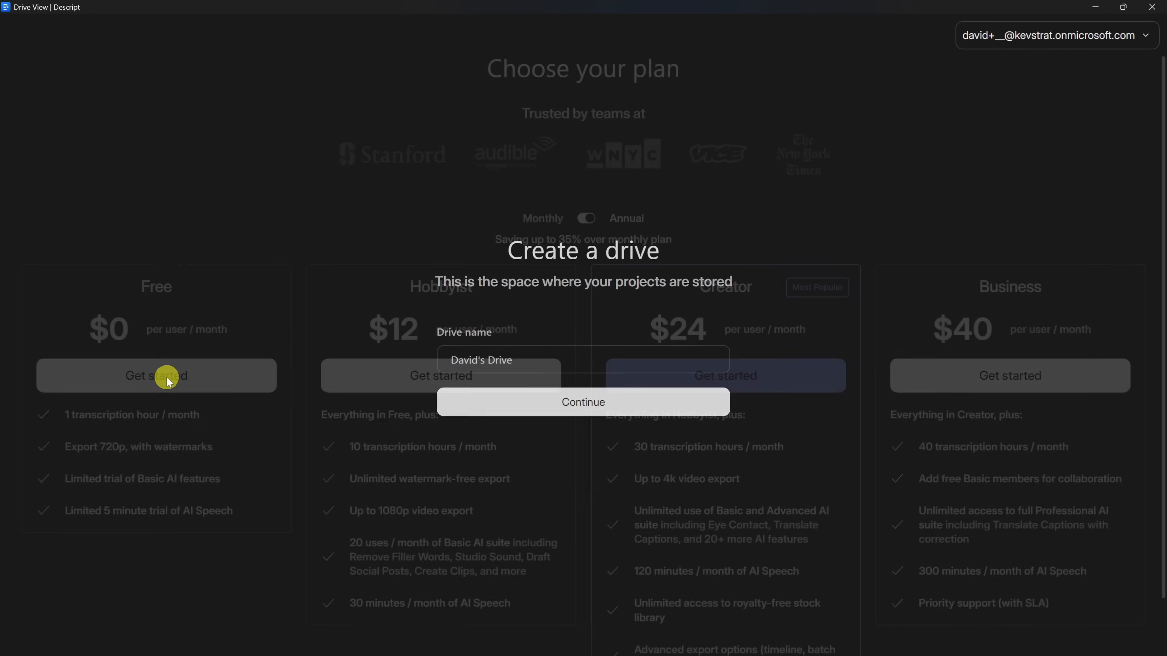
{"action": "left_click", "coordinate": [596, 403]}
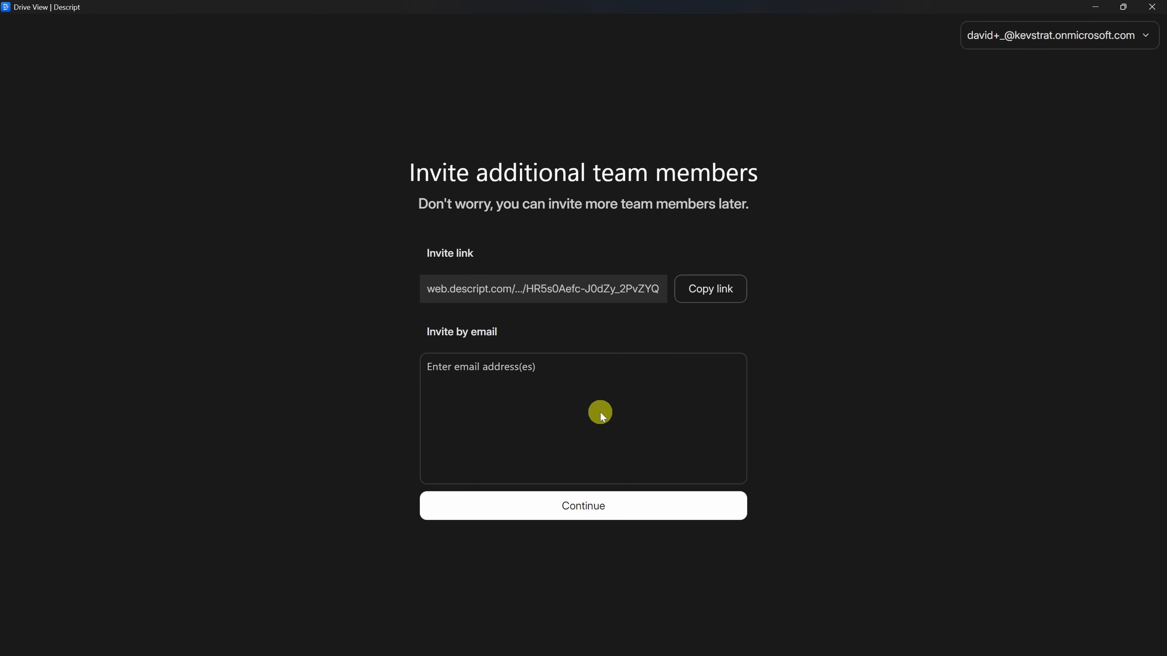
{"action": "left_click", "coordinate": [604, 508]}
{"action": "left_click", "coordinate": [584, 437]}
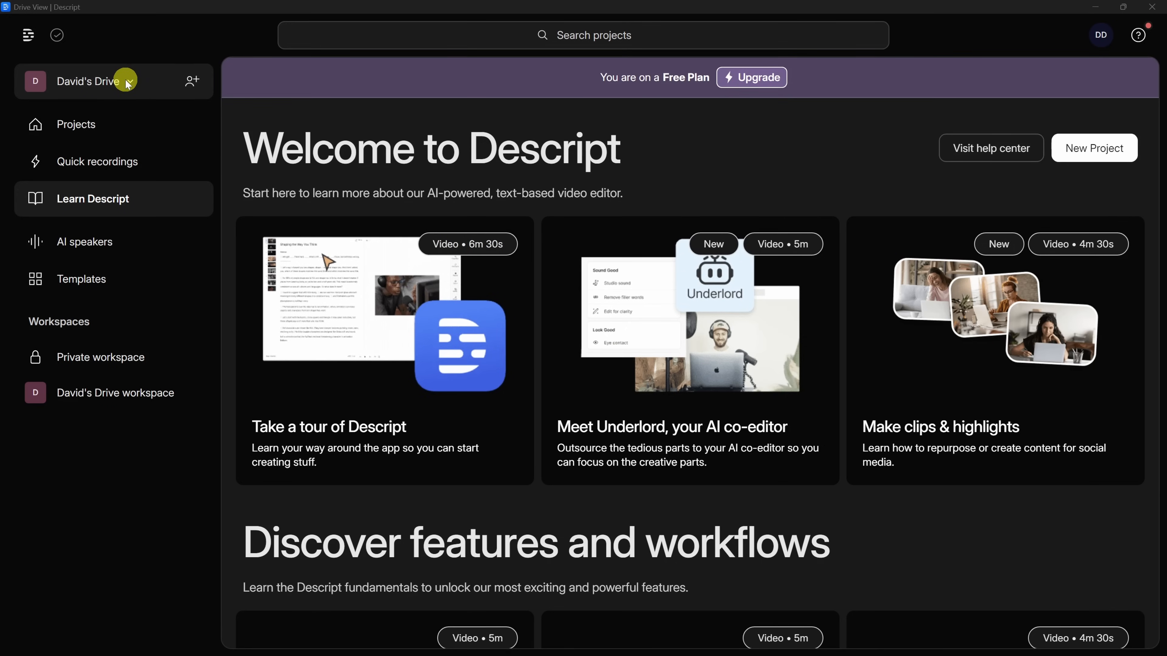
Look through the drive's projects, quick recordings, learning material, AI speakers, templates, and the shared and private workspaces
{"action": "left_click", "coordinate": [99, 126]}
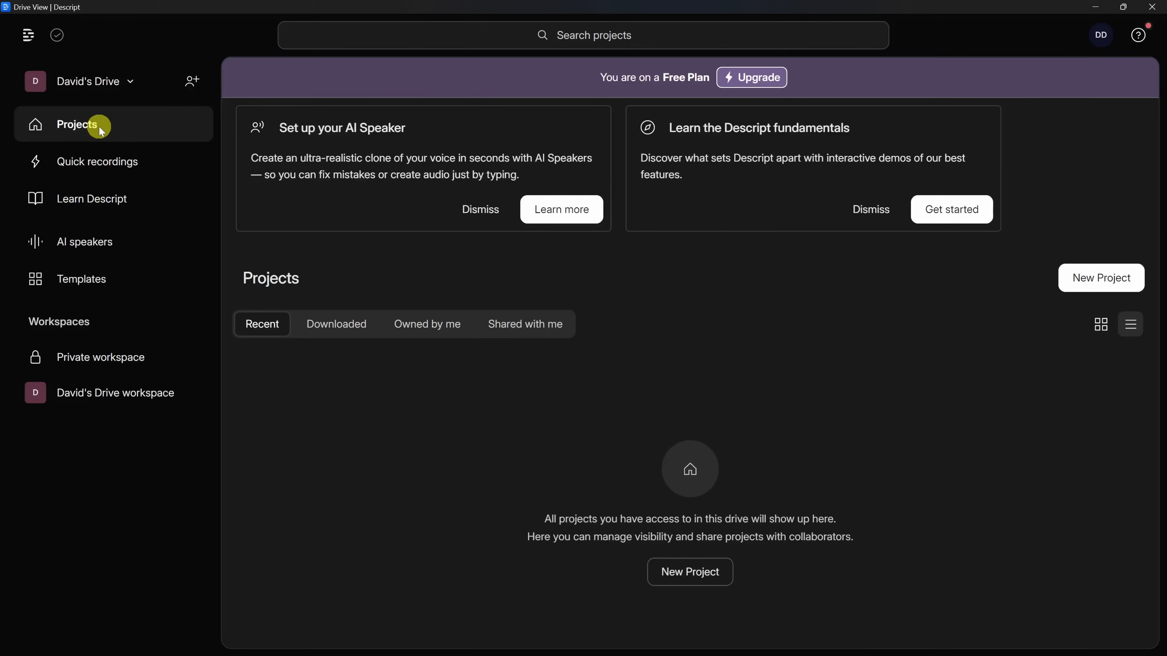
{"action": "left_click", "coordinate": [102, 162]}
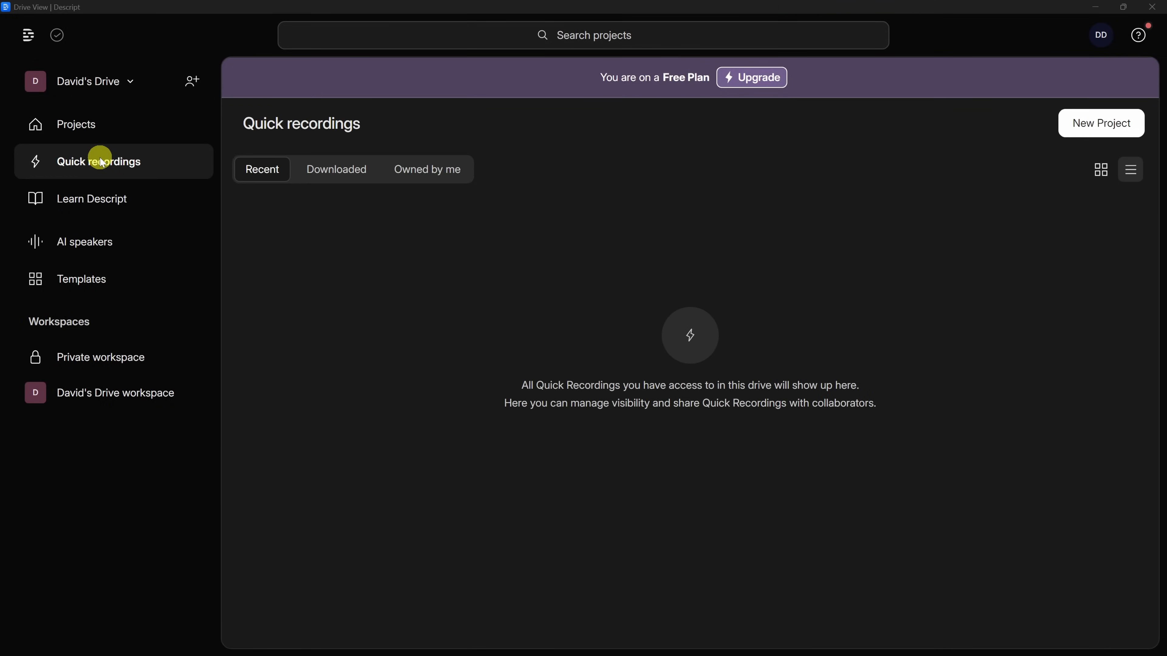
{"action": "left_click", "coordinate": [99, 196]}
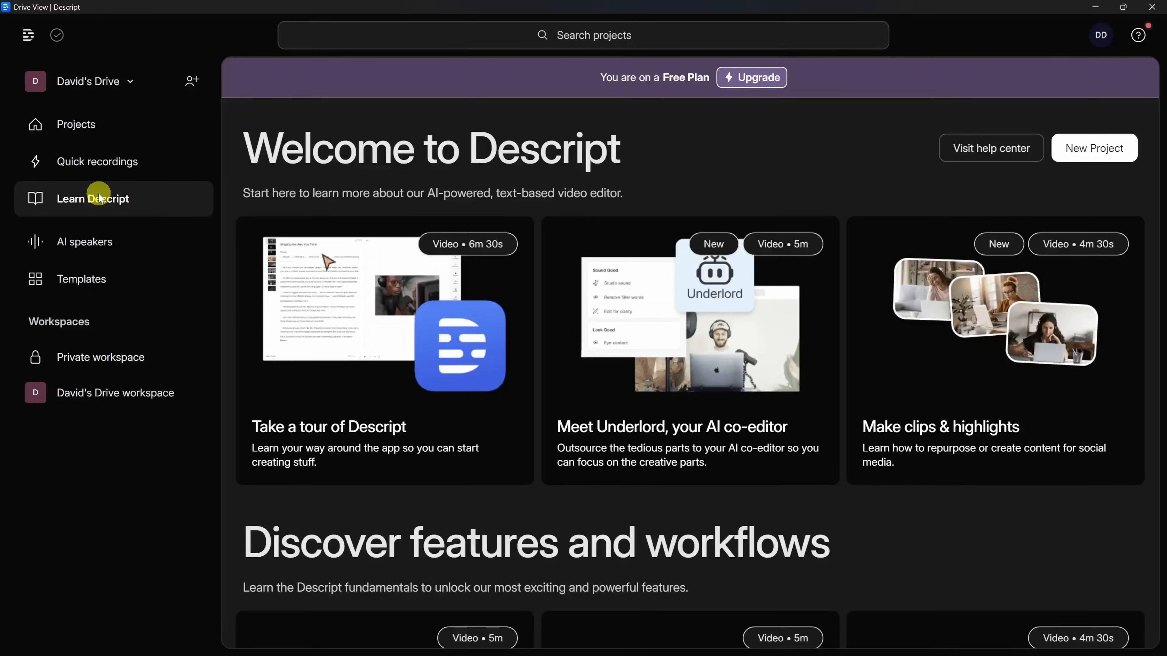
{"action": "left_click", "coordinate": [96, 238]}
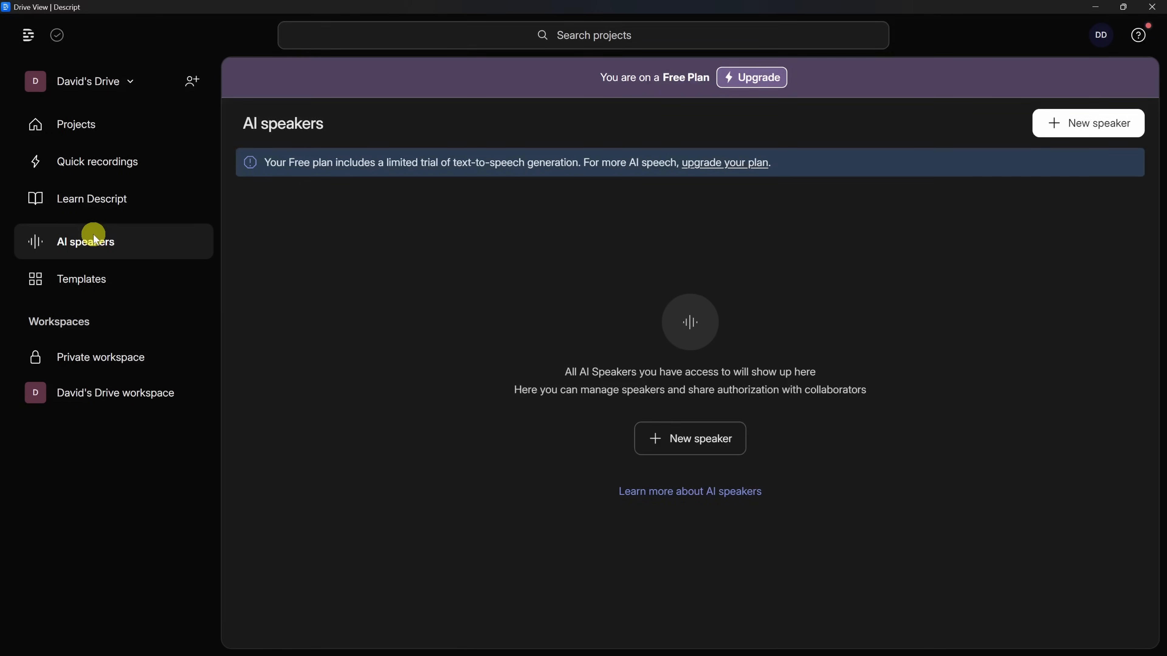
{"action": "left_click", "coordinate": [95, 275]}
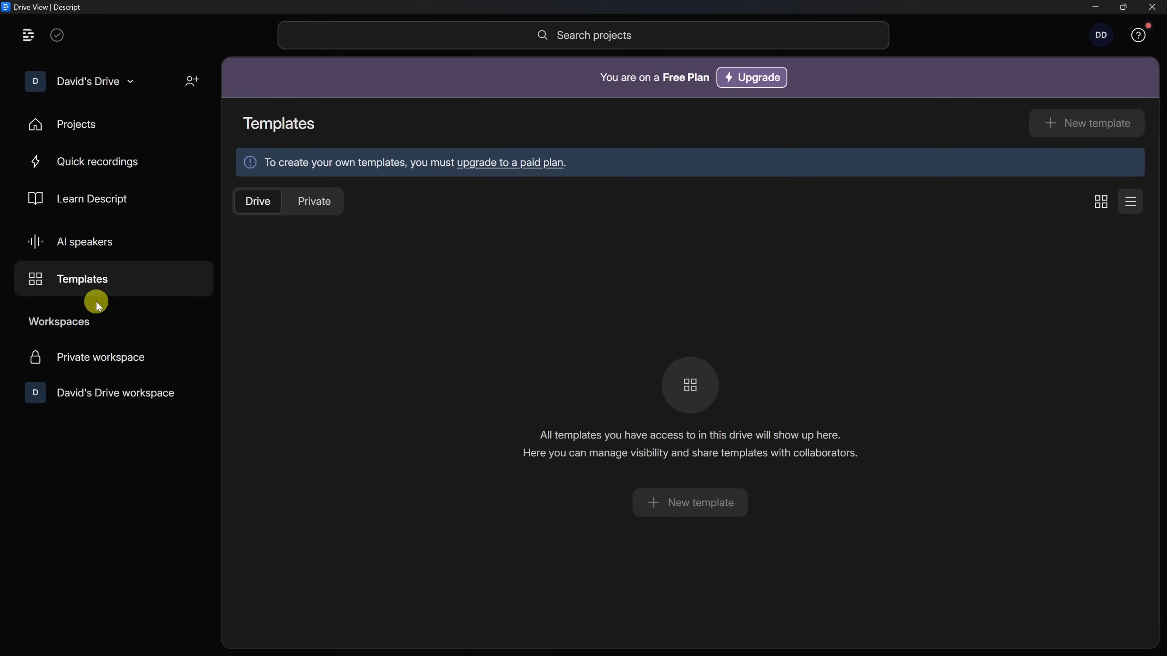
{"action": "left_click", "coordinate": [92, 388]}
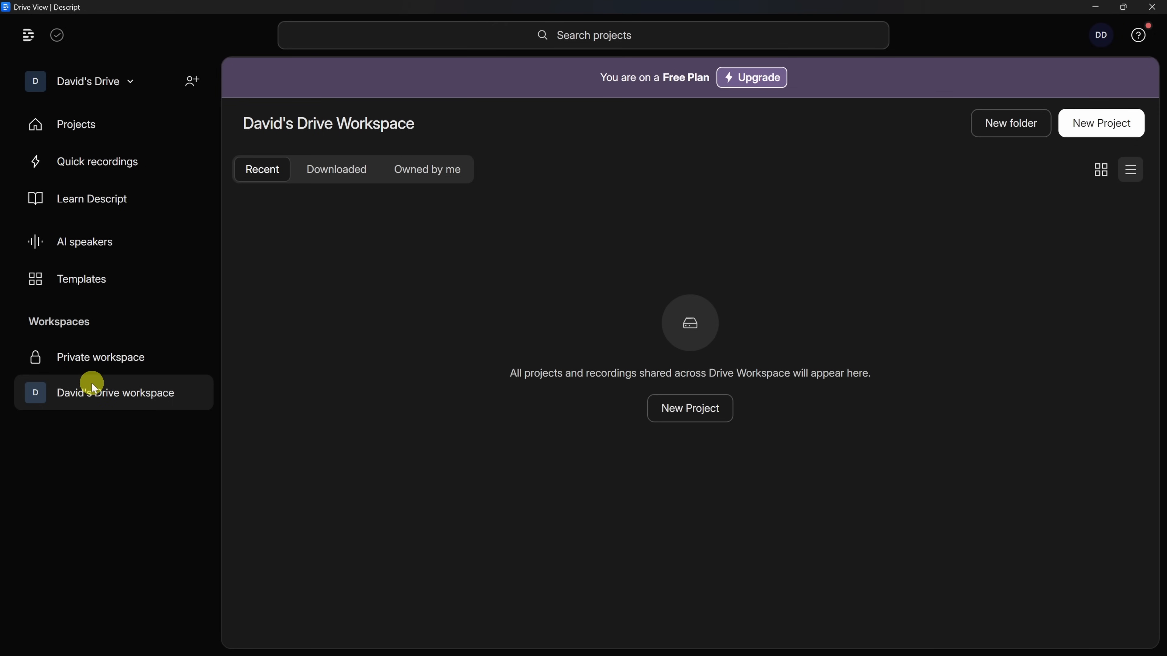
{"action": "left_click", "coordinate": [96, 366]}
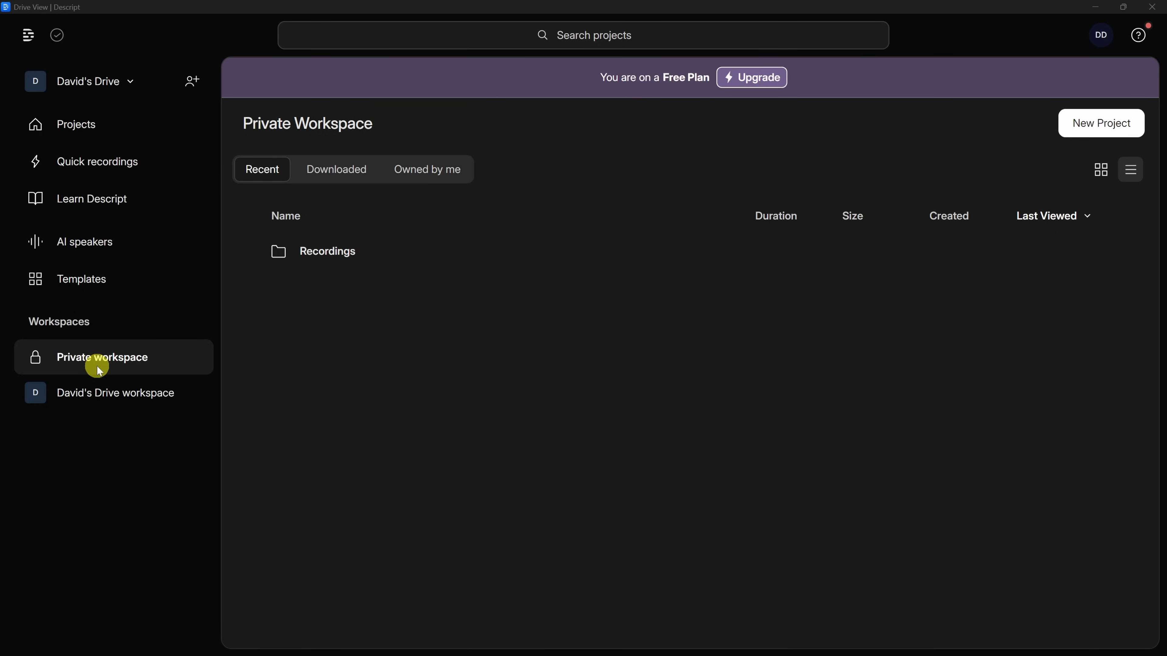
Create a new project from the drive's projects overview
{"action": "left_click", "coordinate": [80, 124]}
{"action": "left_click", "coordinate": [1079, 275]}
{"action": "left_click", "coordinate": [1067, 316]}
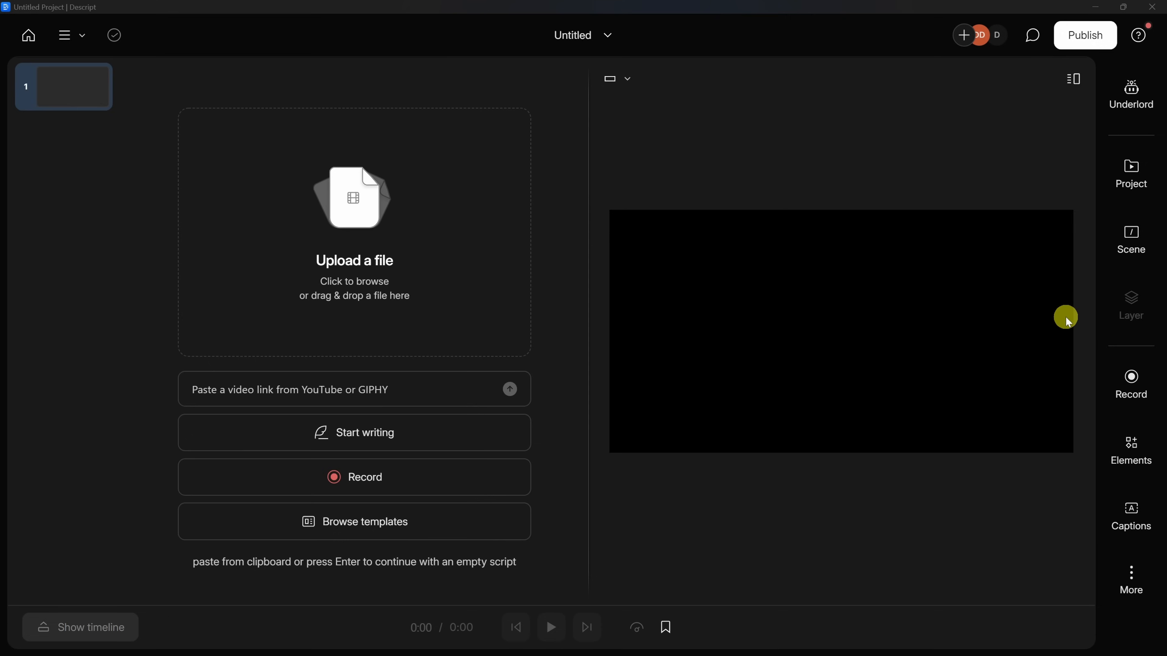
Import the six RowHero ad video files into the project and accept English transcription without combining them into a multitrack sequence
{"action": "key", "text": "alt+Tab"}
{"action": "left_click_drag", "start_coordinate": [965, 266], "coordinate": [327, 259]}
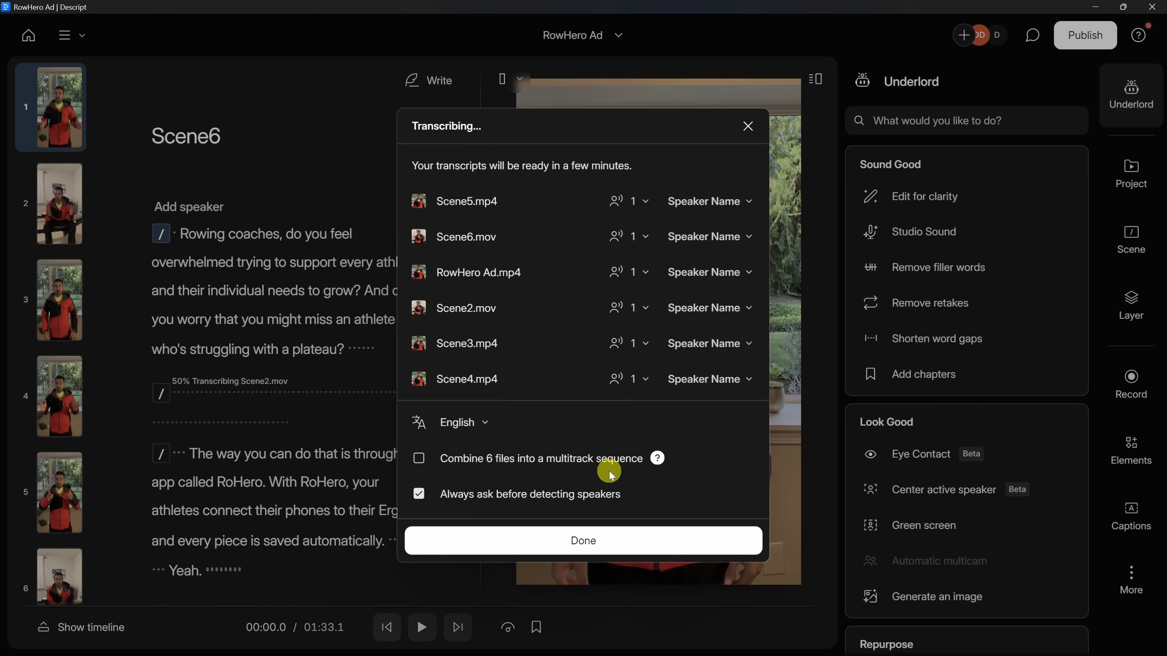
{"action": "left_click", "coordinate": [594, 545]}
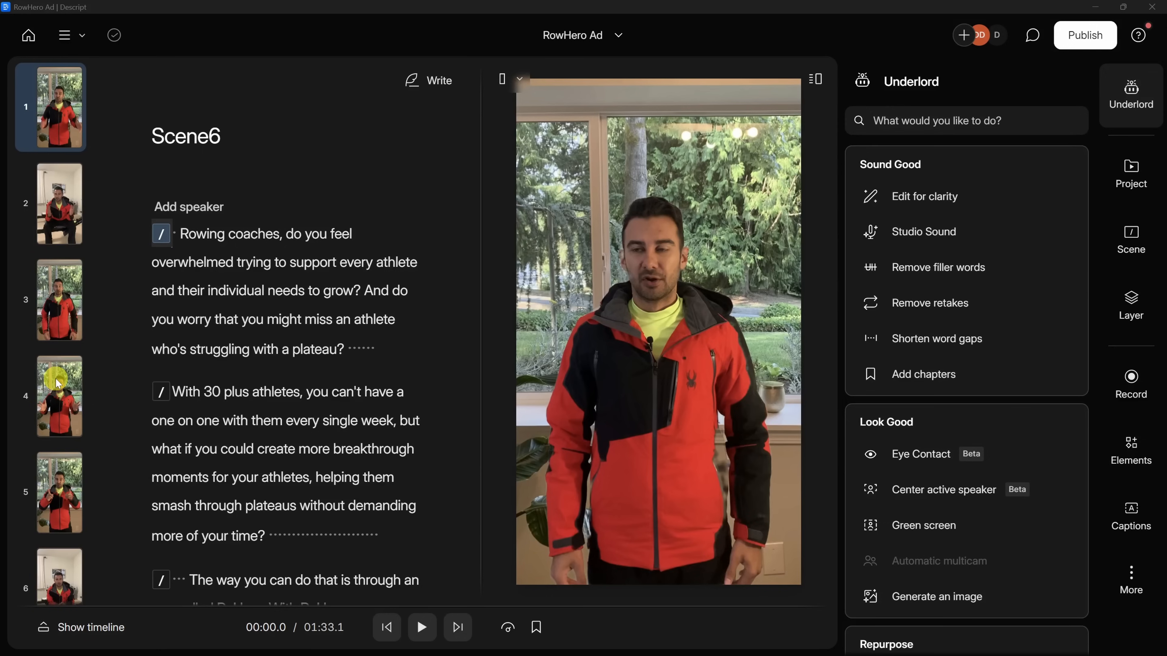
Examine scenes 2 and 3, the scene 3 video layer on the canvas and the expanded timeline
{"action": "left_click", "coordinate": [65, 226]}
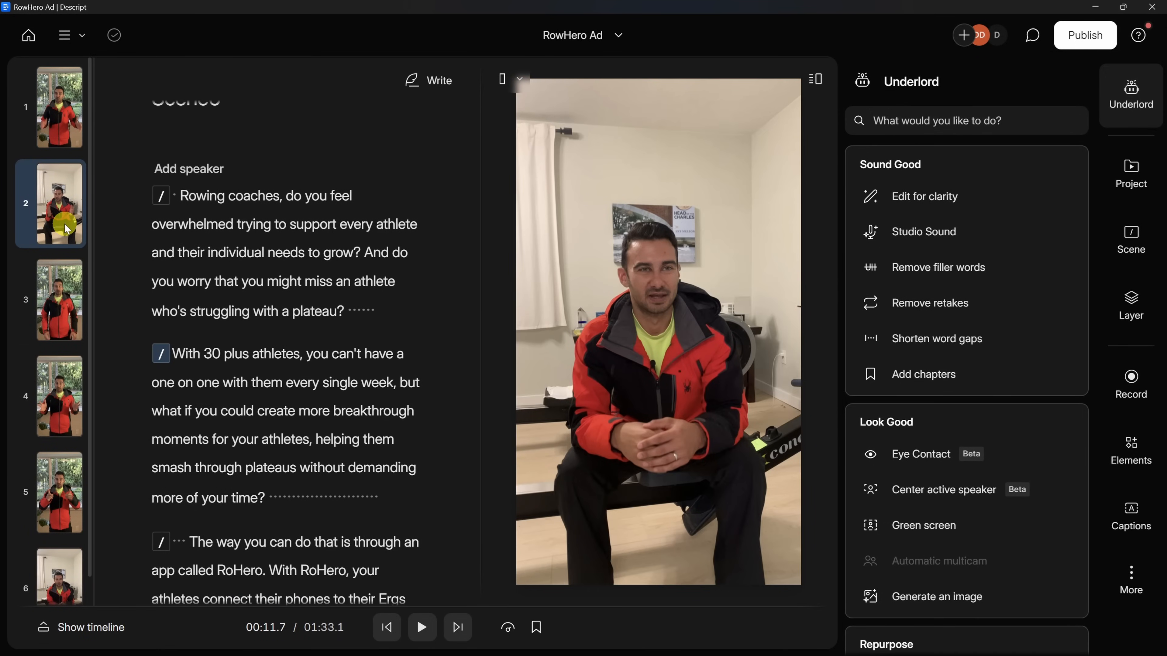
{"action": "left_click", "coordinate": [50, 306]}
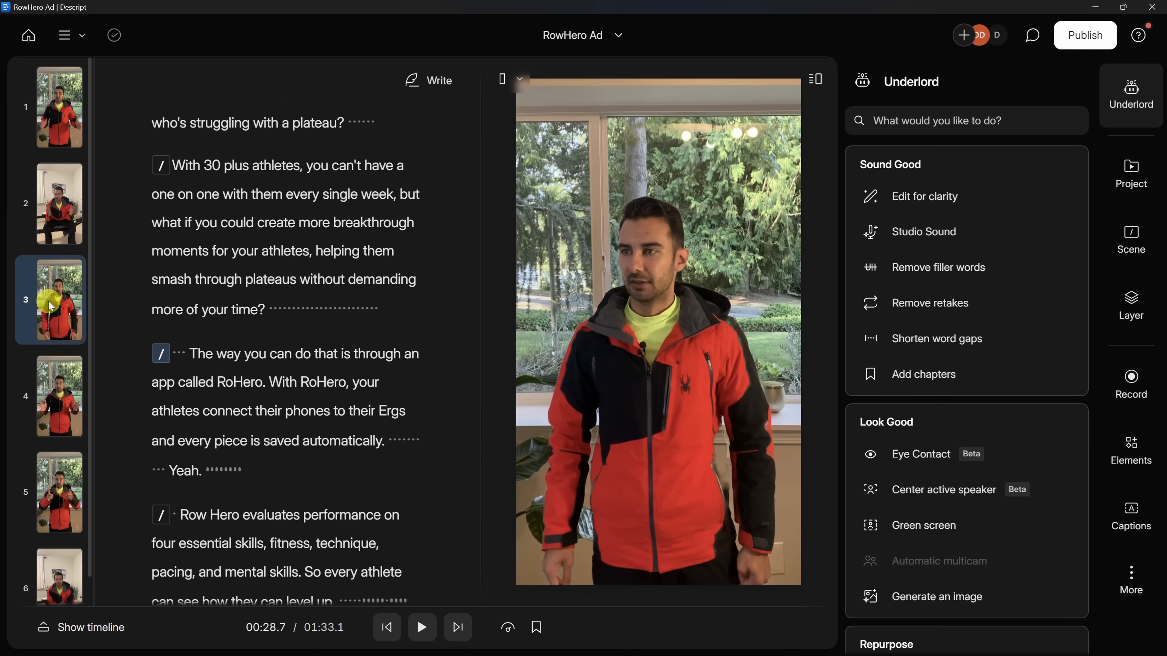
{"action": "left_click", "coordinate": [721, 330]}
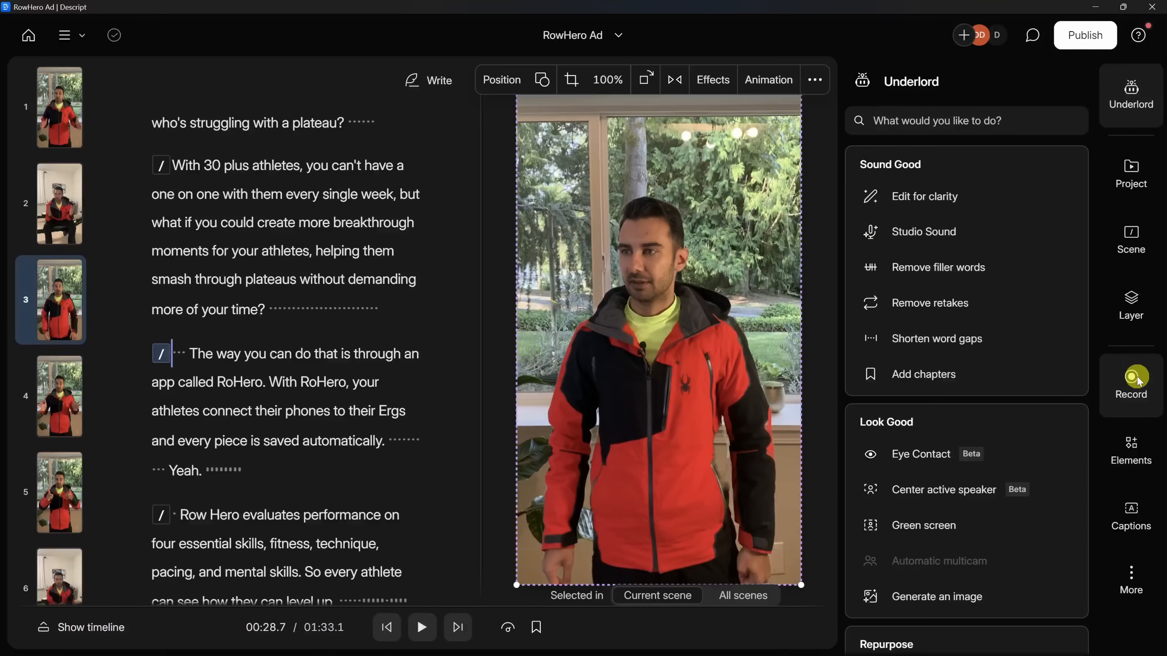
{"action": "left_click", "coordinate": [79, 629]}
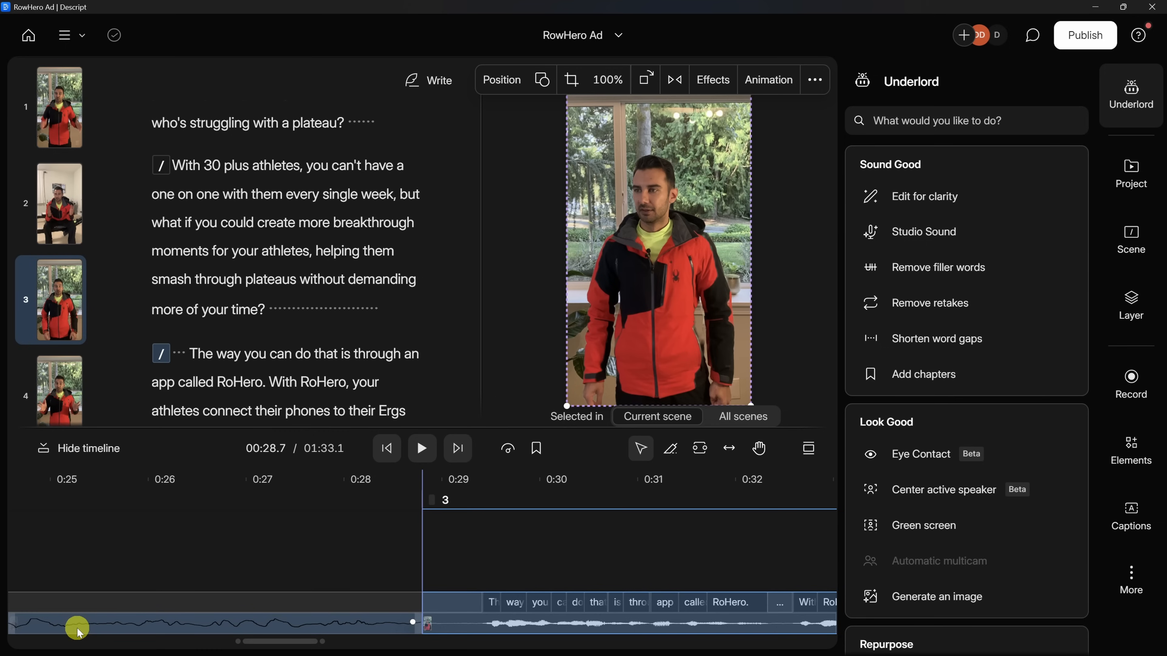
{"action": "key", "text": "ctrl+alt+t"}
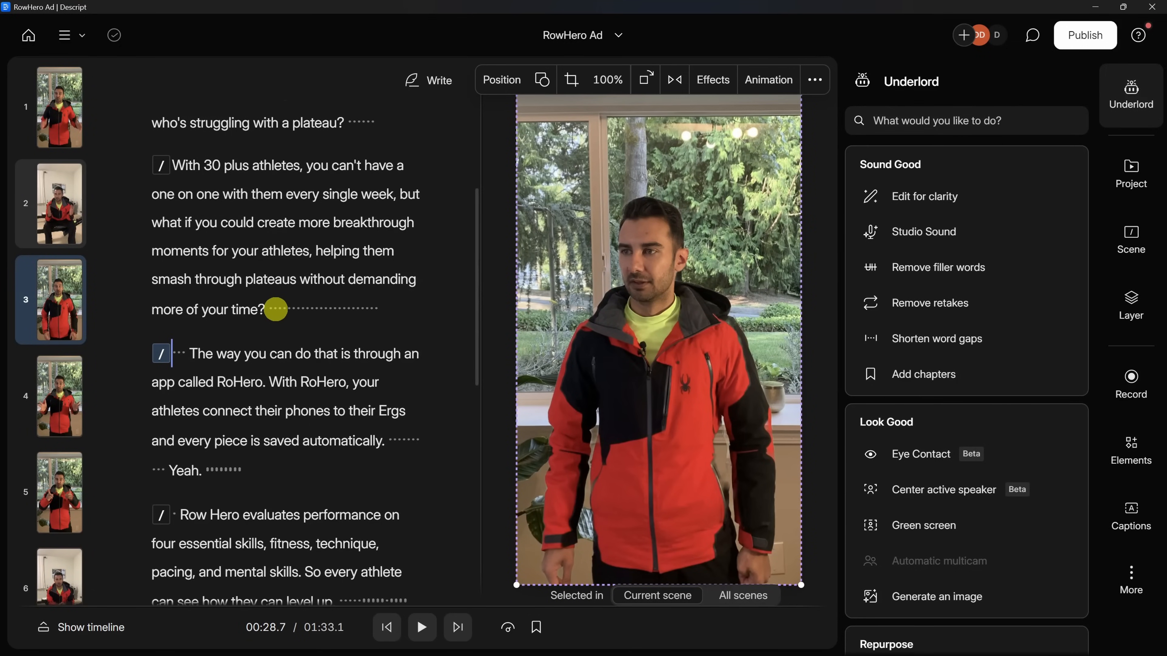
Play the silent gap after "more of your time?" at the end of scene 2 and delete it from the script
{"action": "left_click", "coordinate": [277, 308]}
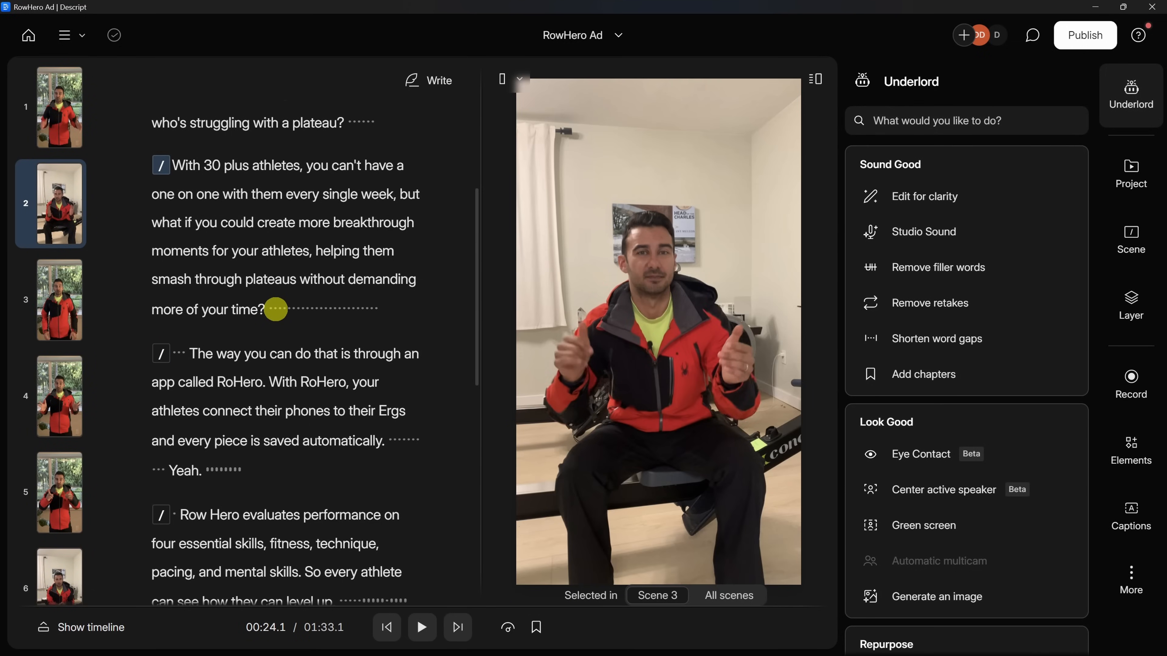
{"action": "key", "text": "space"}
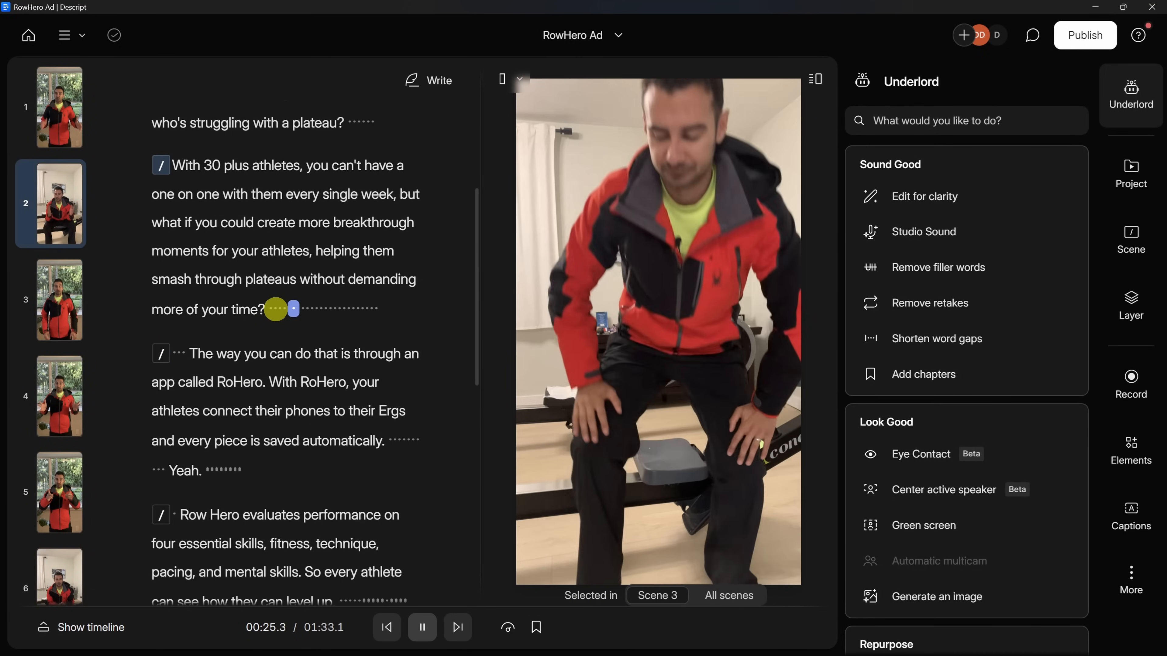
{"action": "key", "text": "space"}
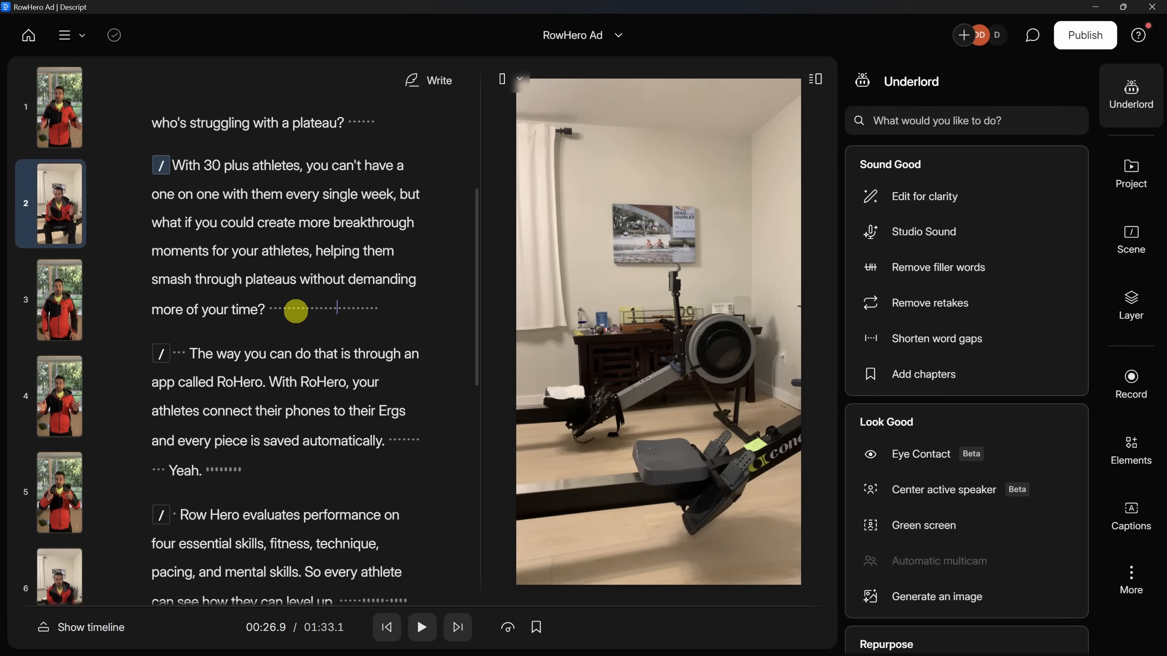
{"action": "double_click", "coordinate": [297, 309]}
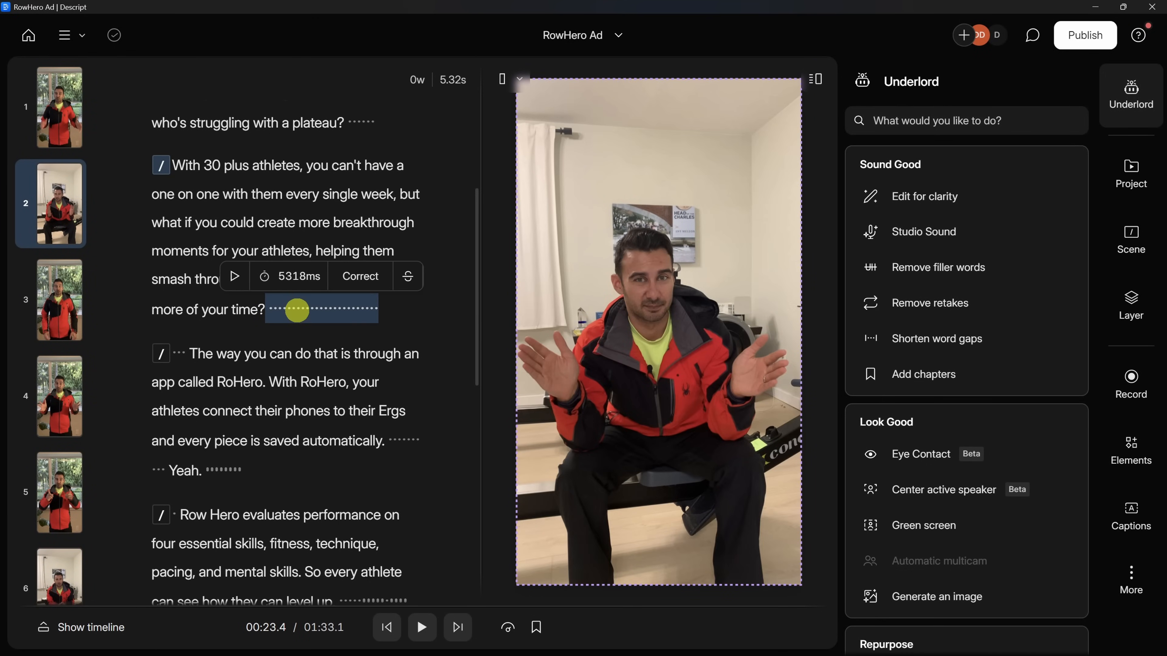
{"action": "key", "text": "Delete"}
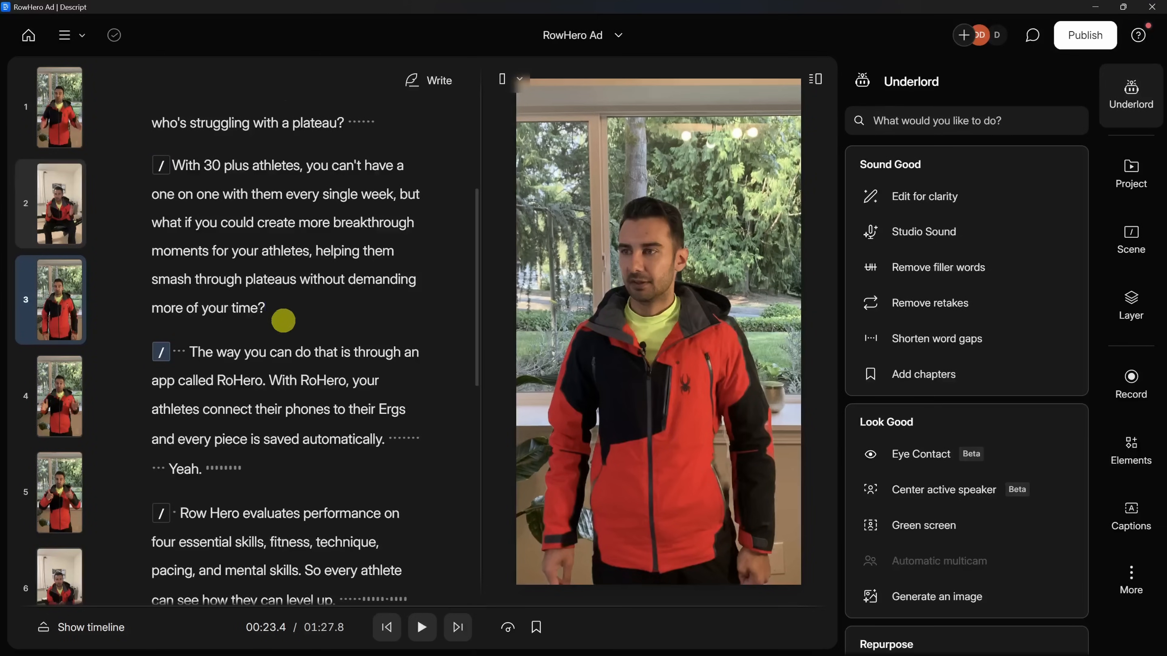
Delete the silent gap before "The way you can do that" at the start of scene 3 and play the transition from scene 2
{"action": "double_click", "coordinate": [179, 353]}
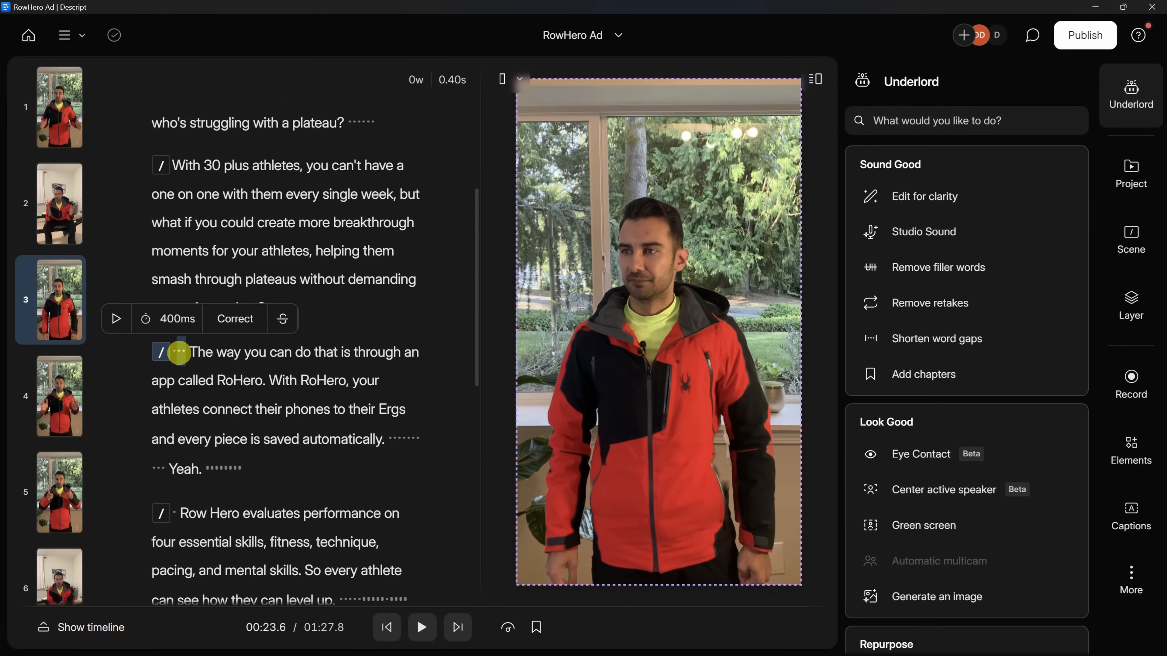
{"action": "key", "text": "Delete"}
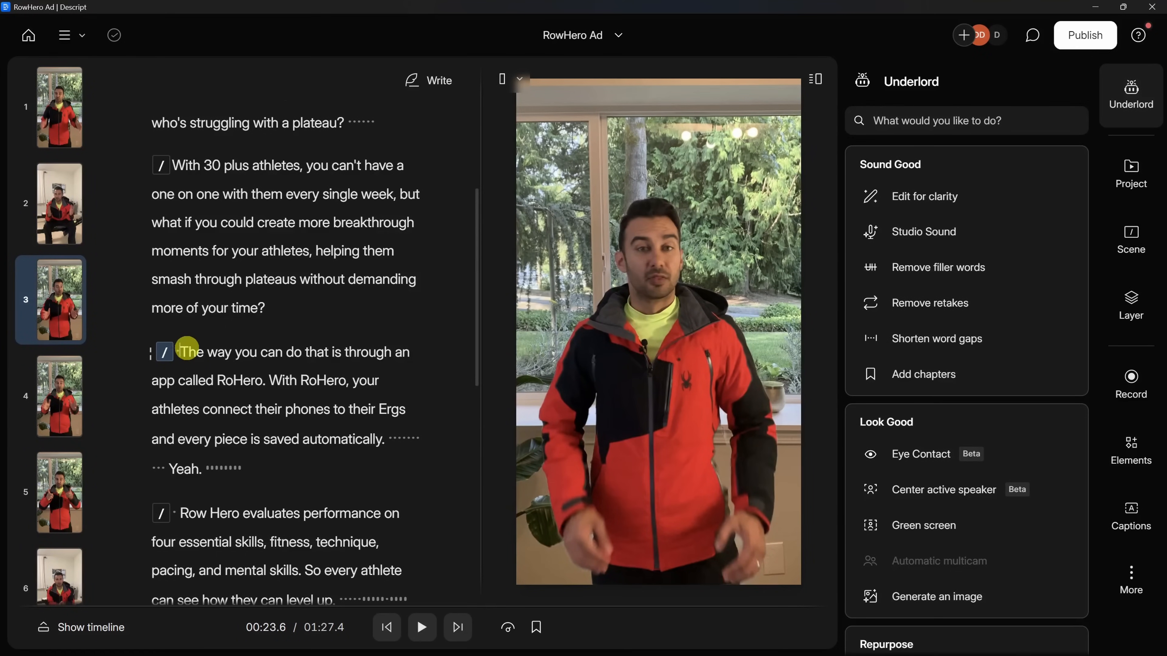
{"action": "left_click", "coordinate": [299, 278]}
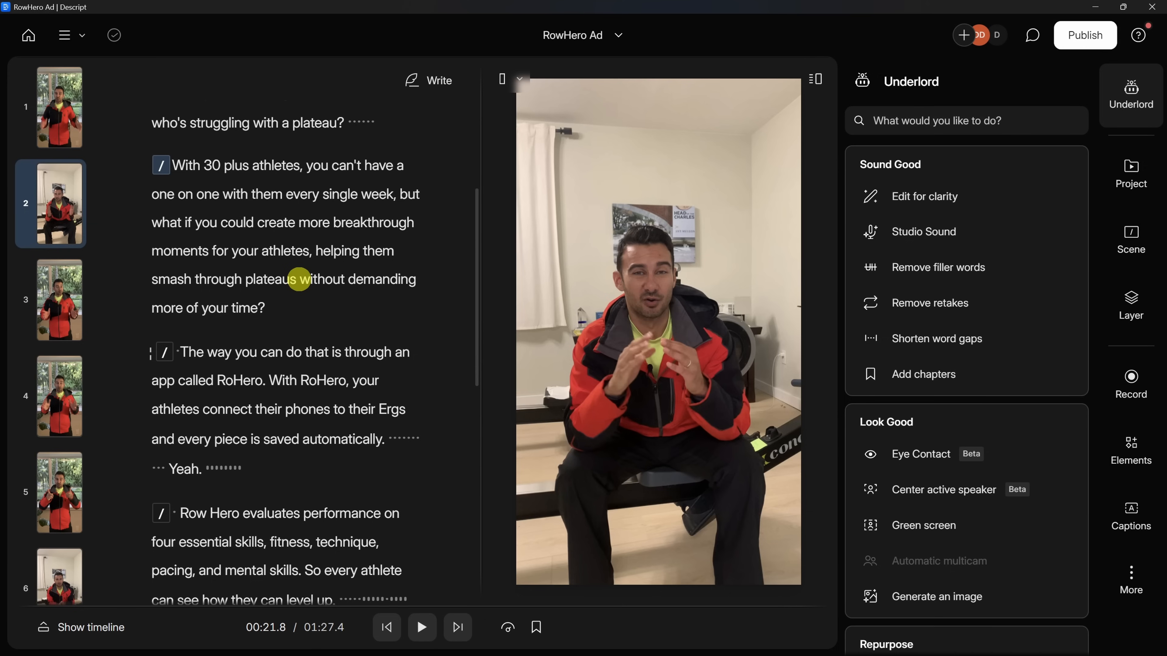
{"action": "key", "text": "space"}
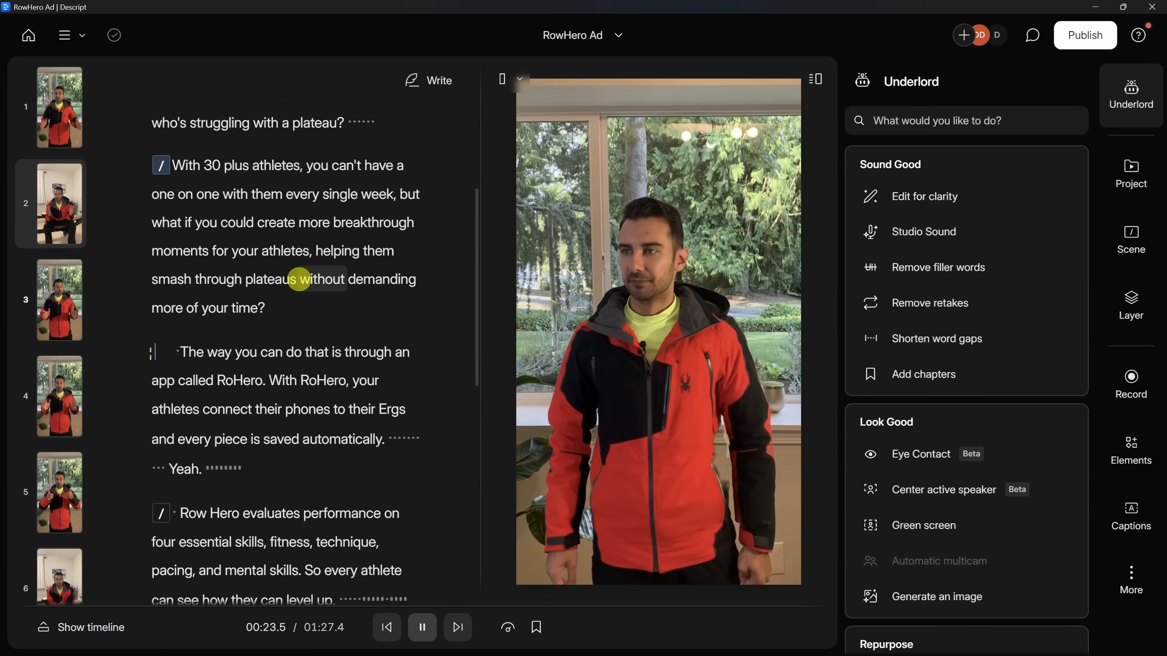
{"action": "key", "text": "space"}
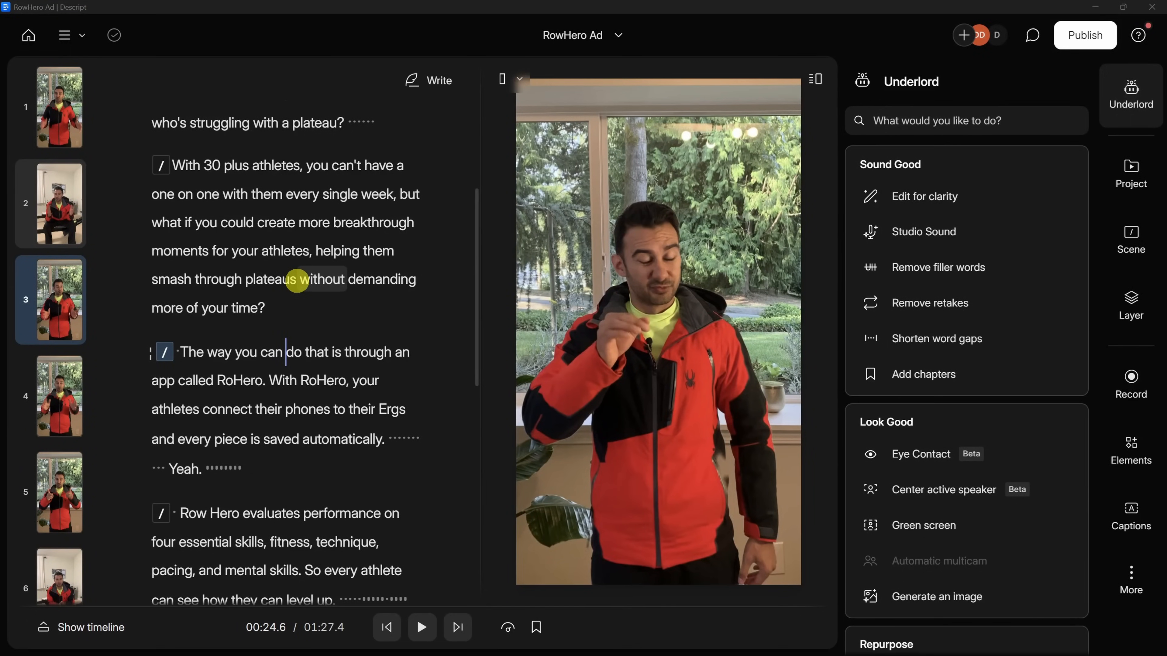
Assign a newly created speaker, labelled with the presenter's first name, to the scene 4 paragraph starting "Row Hero evaluates performance"
{"action": "scroll", "coordinate": [294, 258], "scroll_direction": "down", "scroll_amount": 5}
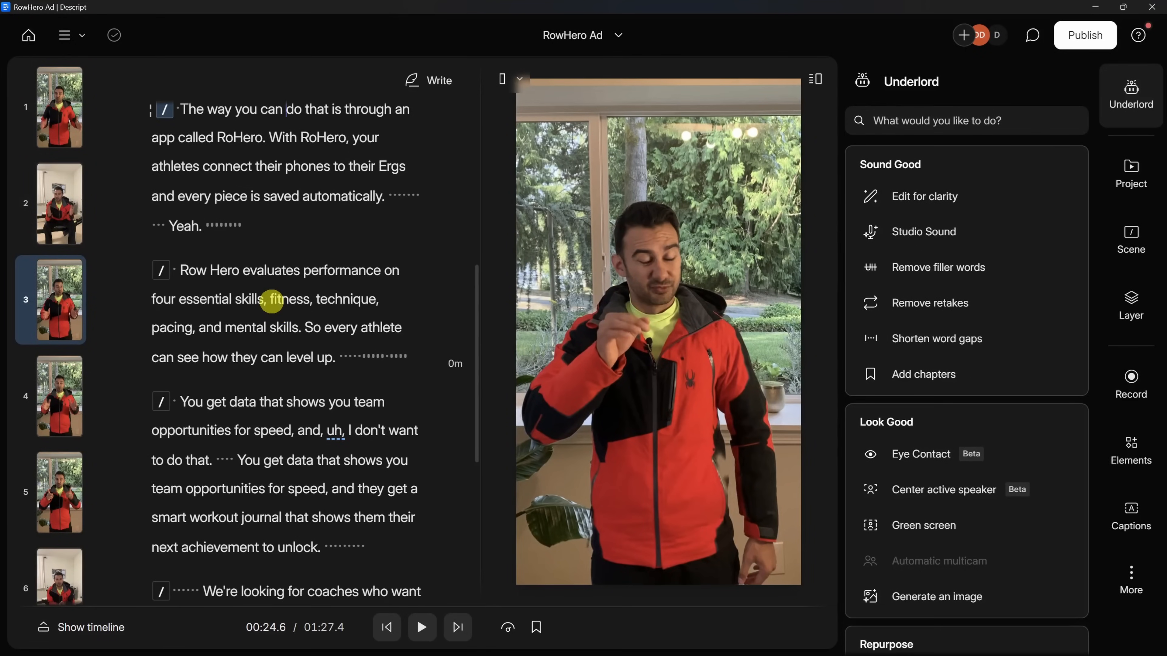
{"action": "left_click", "coordinate": [233, 328]}
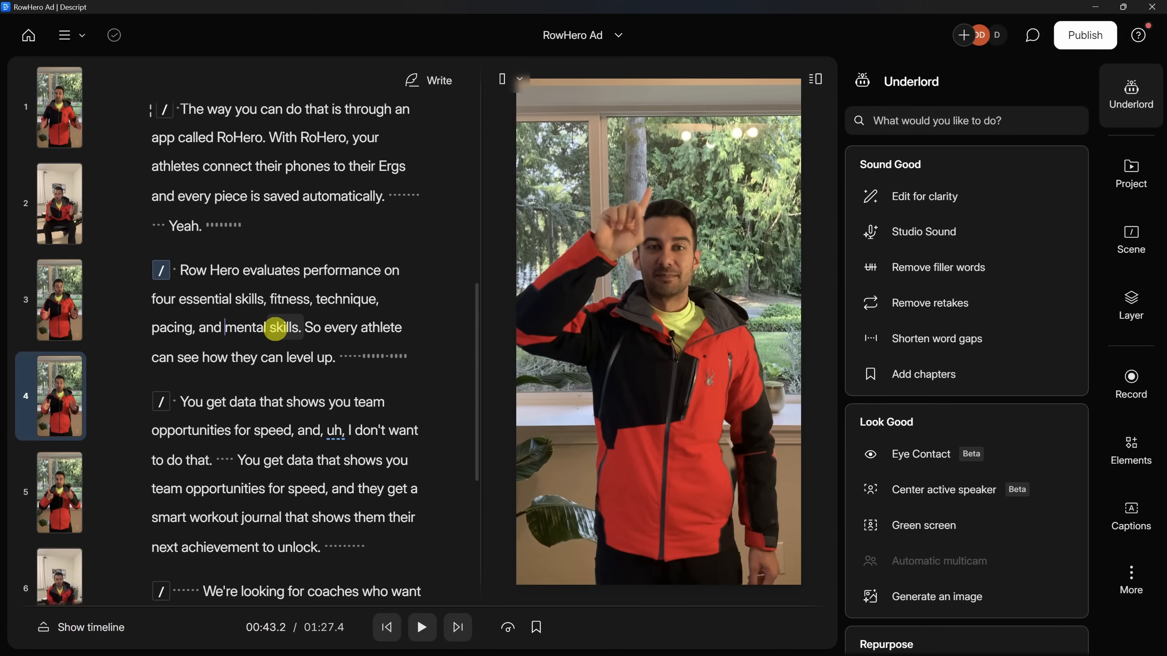
{"action": "left_click_drag", "start_coordinate": [413, 355], "coordinate": [174, 273]}
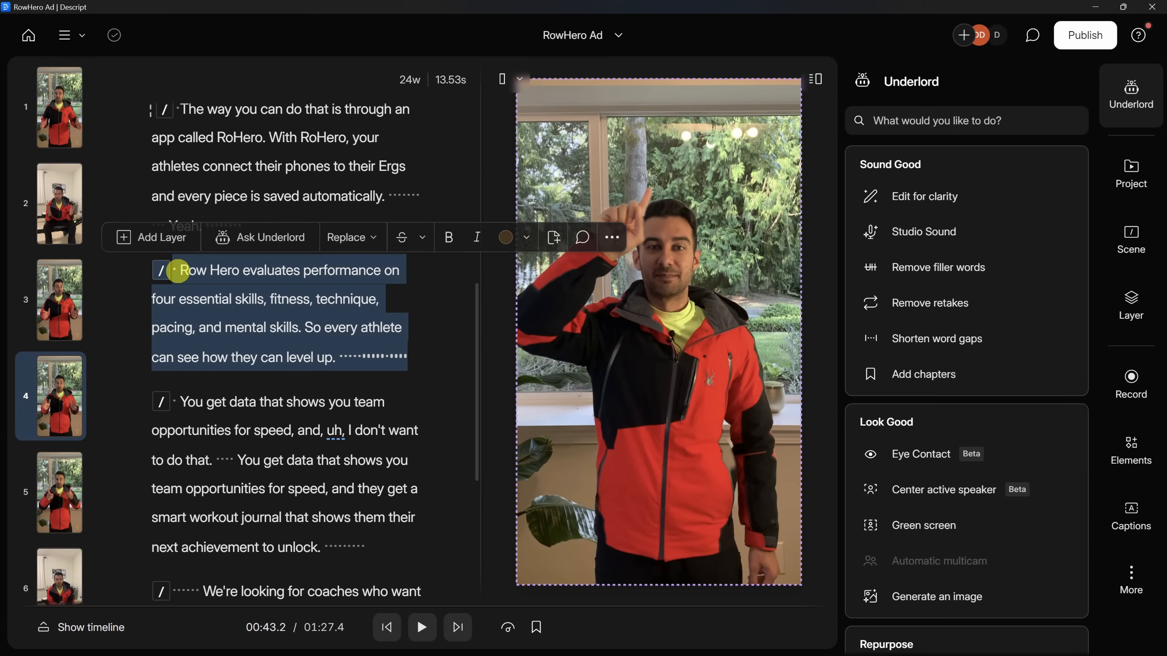
{"action": "right_click", "coordinate": [178, 272]}
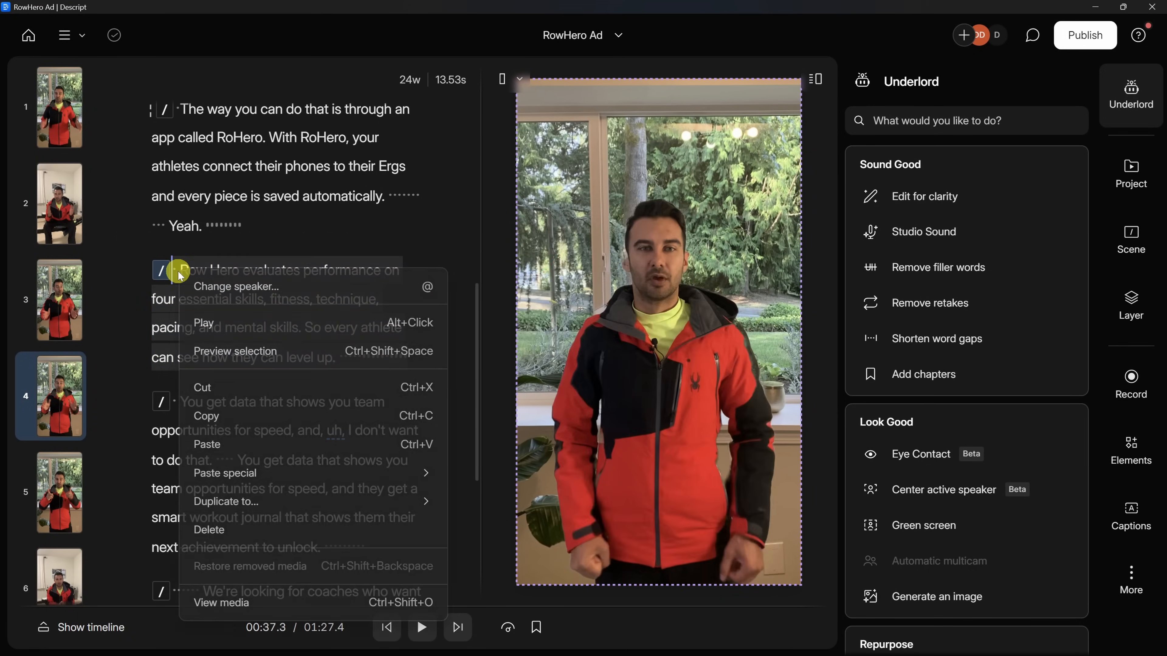
{"action": "left_click", "coordinate": [242, 287]}
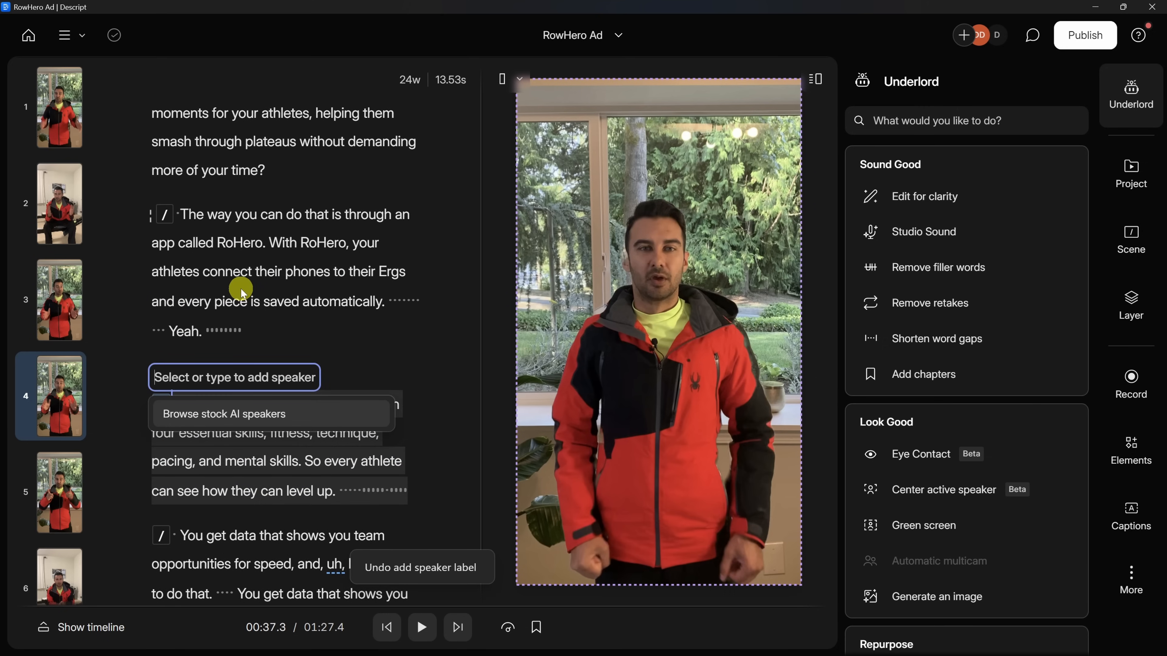
{"action": "type", "text": "David"}
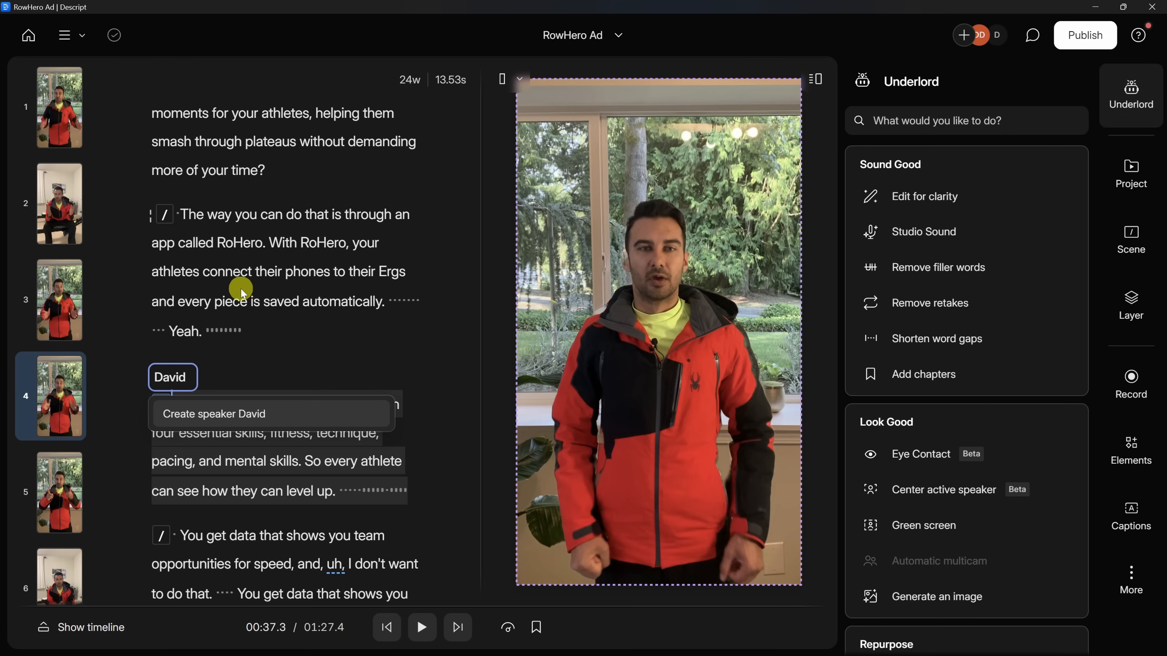
{"action": "left_click", "coordinate": [203, 413]}
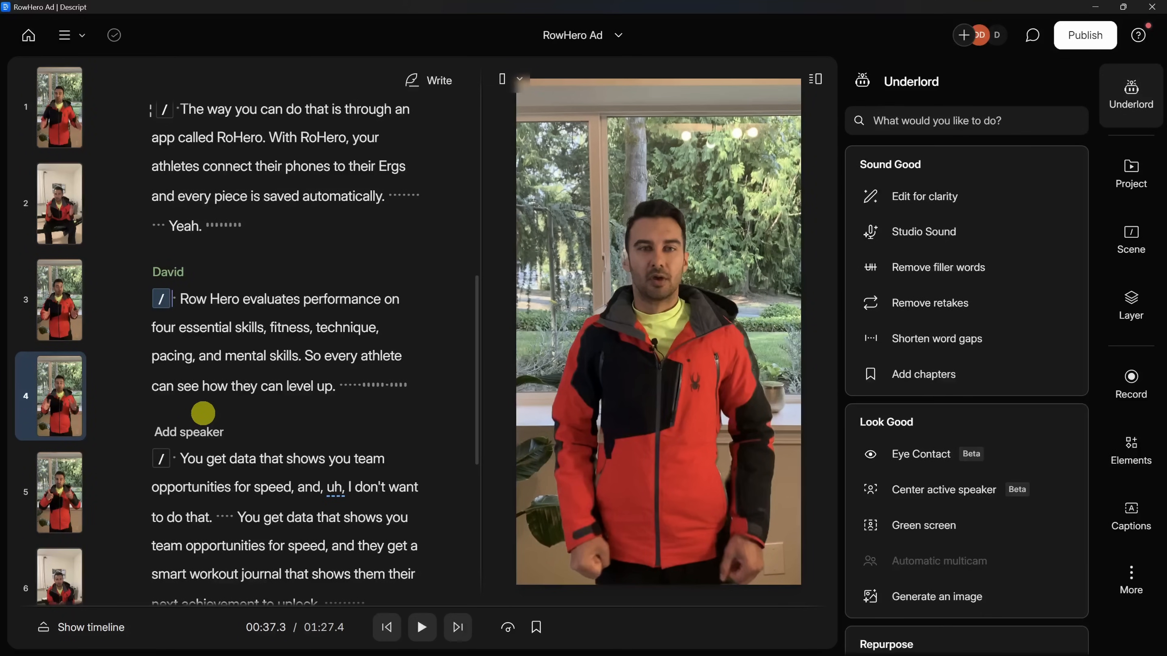
Overdub the words "mental skills" in scene 4 with "mindset"
{"action": "left_click_drag", "start_coordinate": [225, 355], "coordinate": [294, 357]}
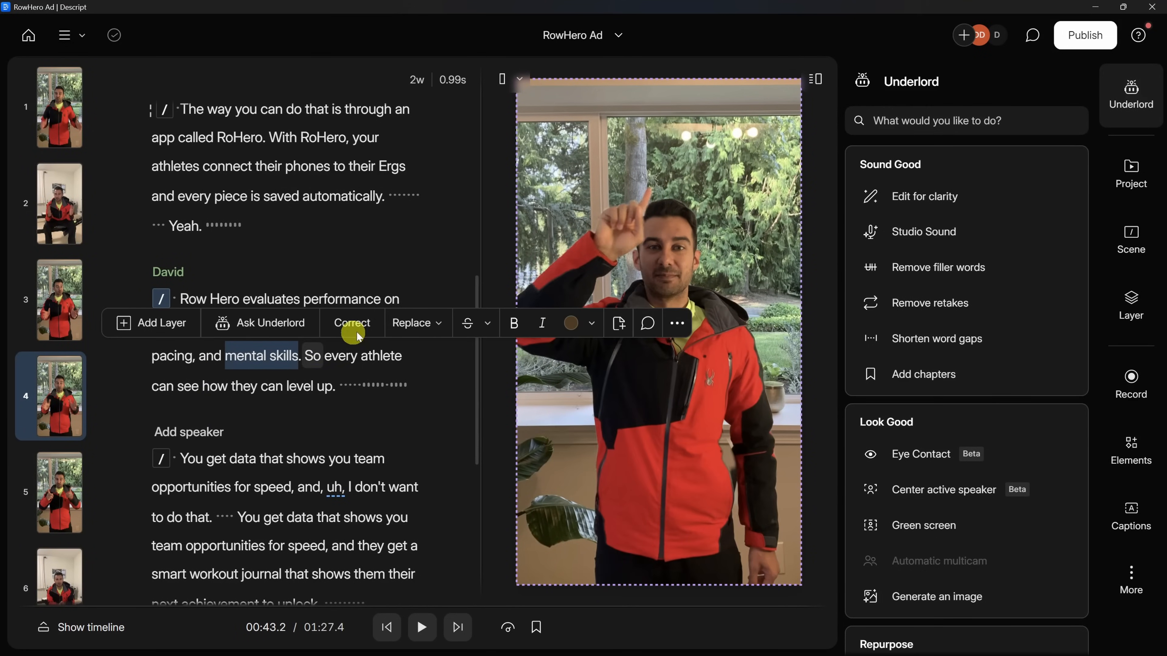
{"action": "left_click", "coordinate": [414, 328]}
{"action": "left_click", "coordinate": [430, 407]}
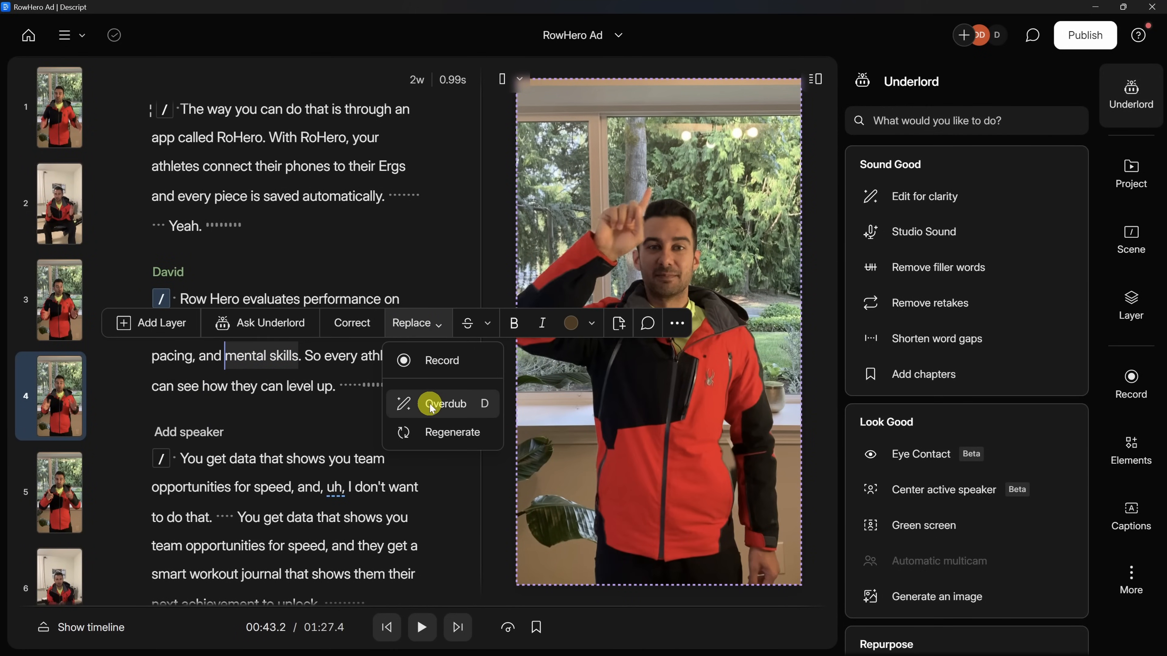
{"action": "type", "text": "mindset"}
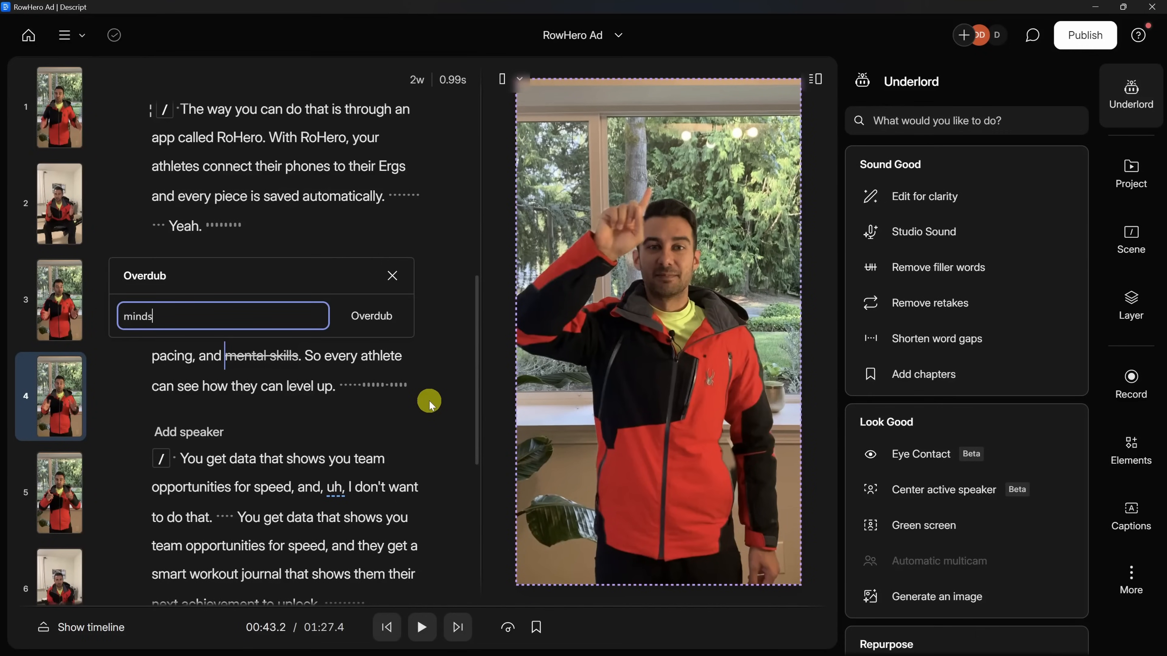
{"action": "key", "text": "Return"}
Enable speech generation for the overdubbed word "mindset" and submit the voice recording to train and authorize the speaker
{"action": "left_click", "coordinate": [254, 357]}
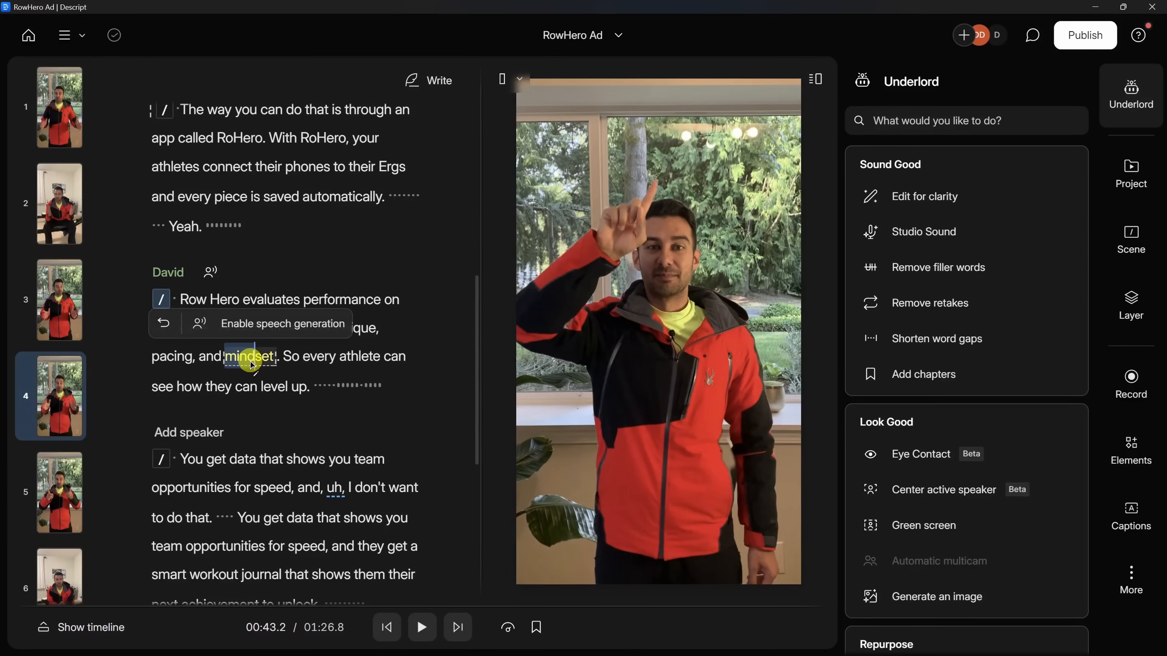
{"action": "left_click", "coordinate": [260, 325]}
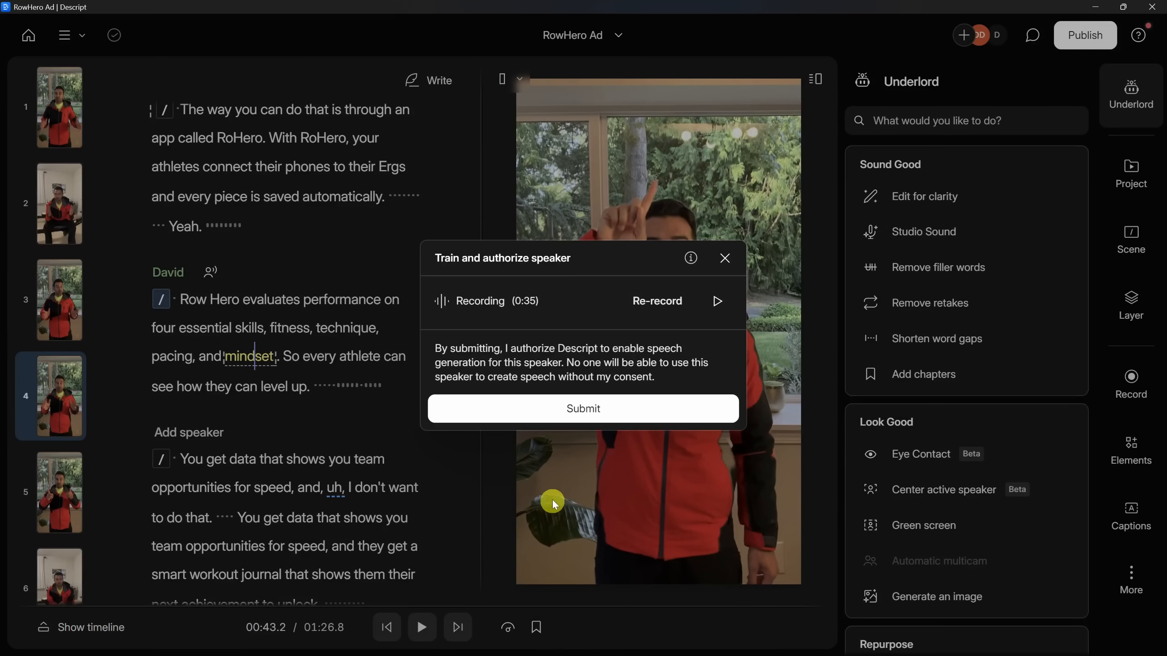
{"action": "left_click", "coordinate": [557, 408]}
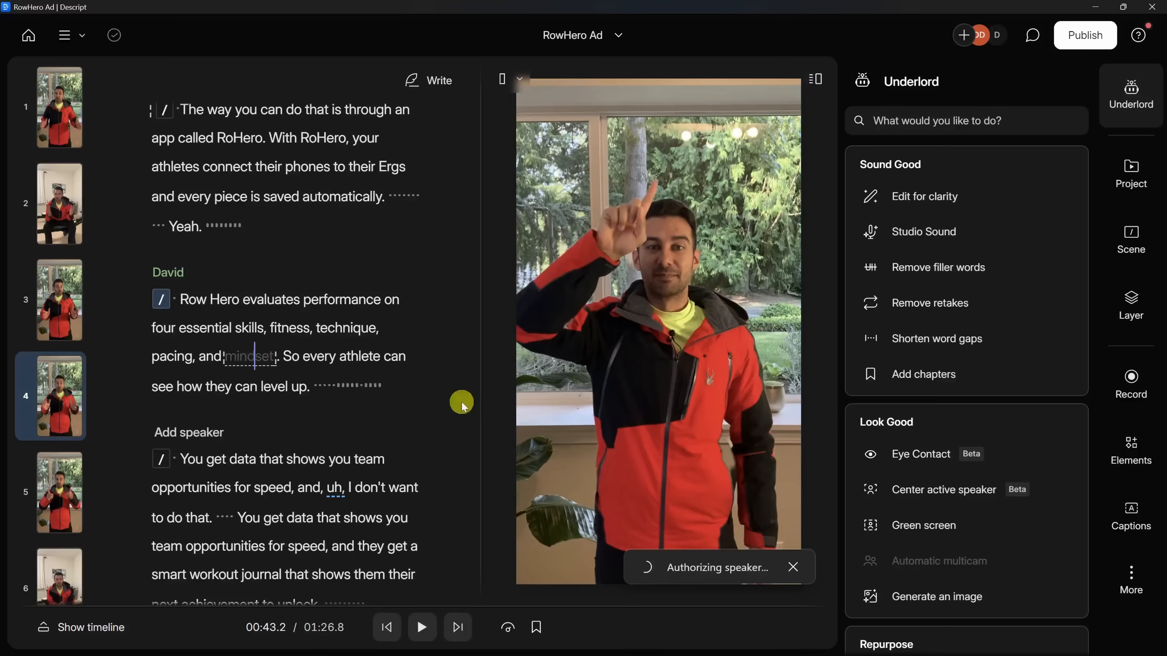
Play the generated speech for "and mindset" in scene 4 together with the words that follow
{"action": "left_click", "coordinate": [242, 360]}
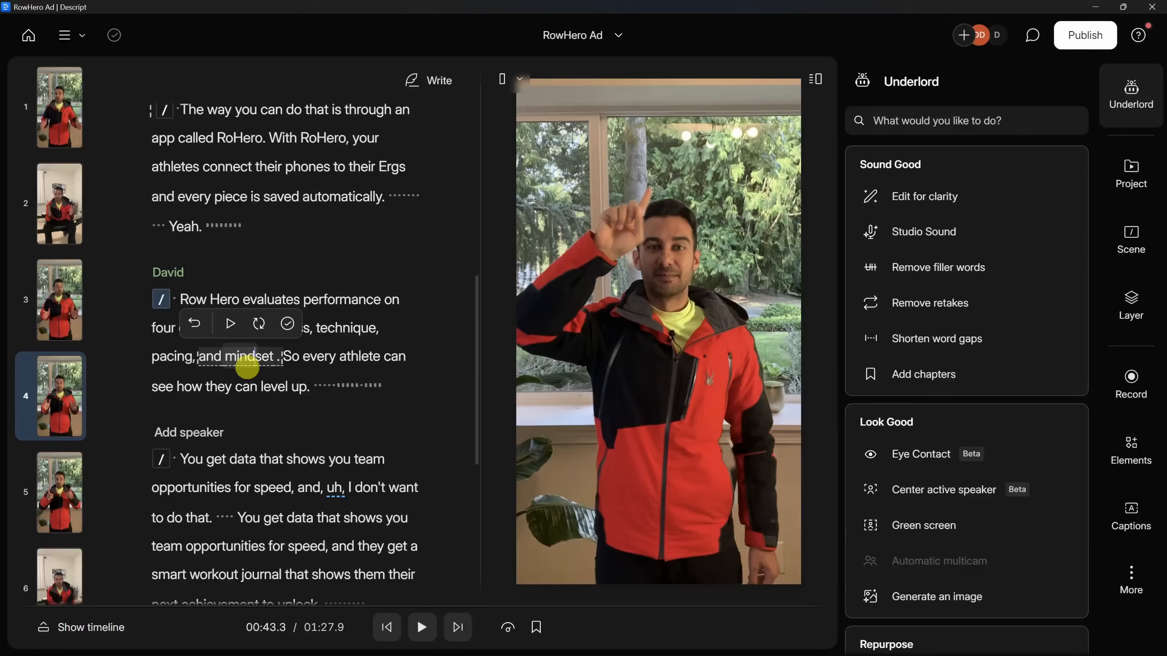
{"action": "left_click", "coordinate": [230, 324]}
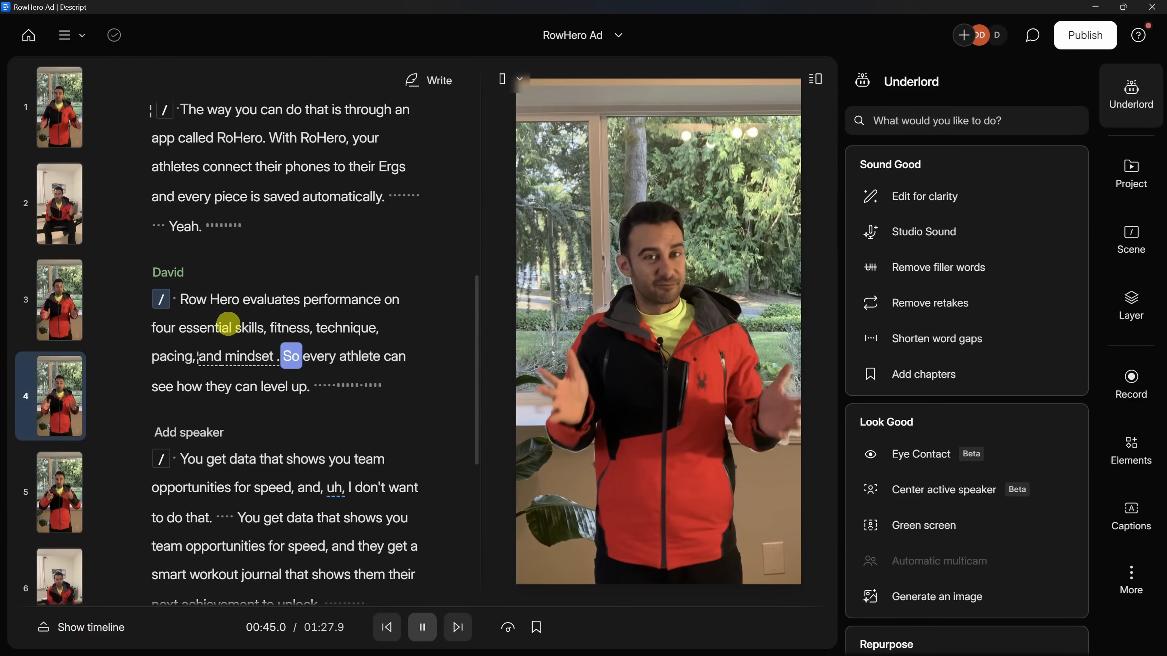
{"action": "key", "text": "space"}
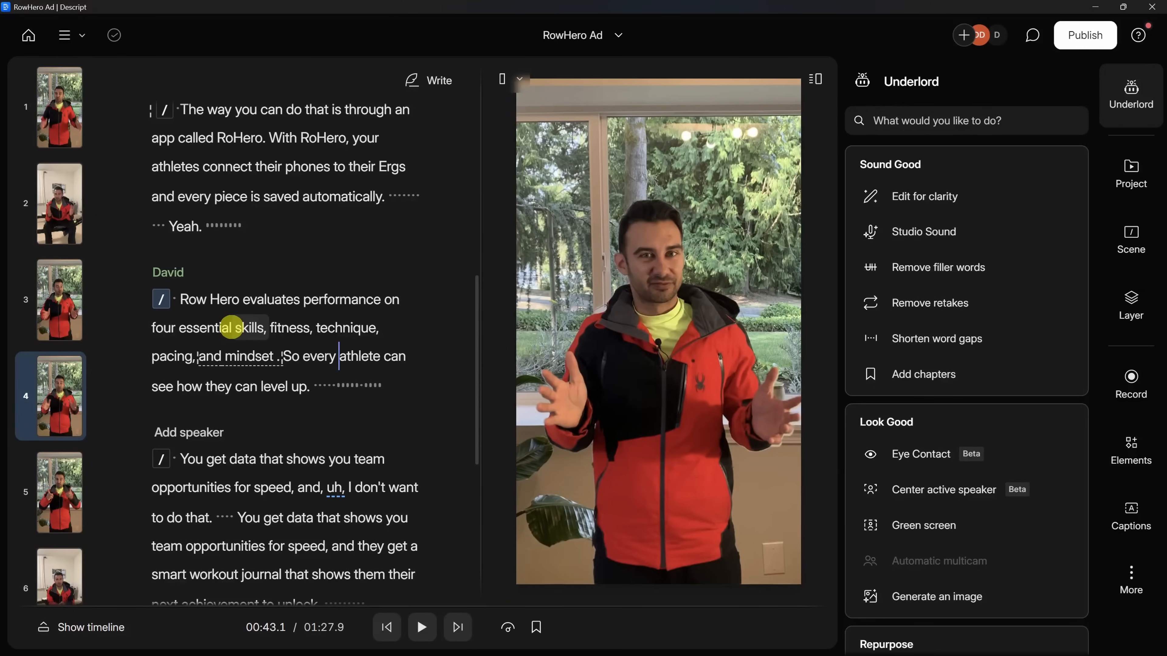
Play the opening words of scene 1 to hear the original audio
{"action": "left_click", "coordinate": [54, 111]}
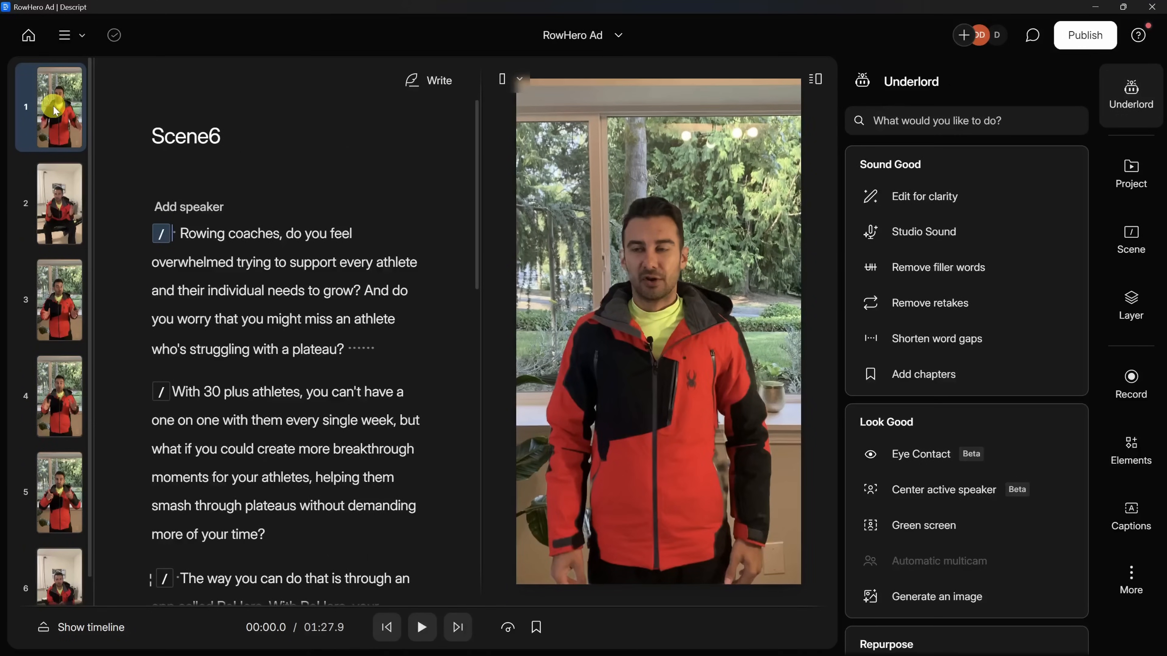
{"action": "key", "text": "space"}
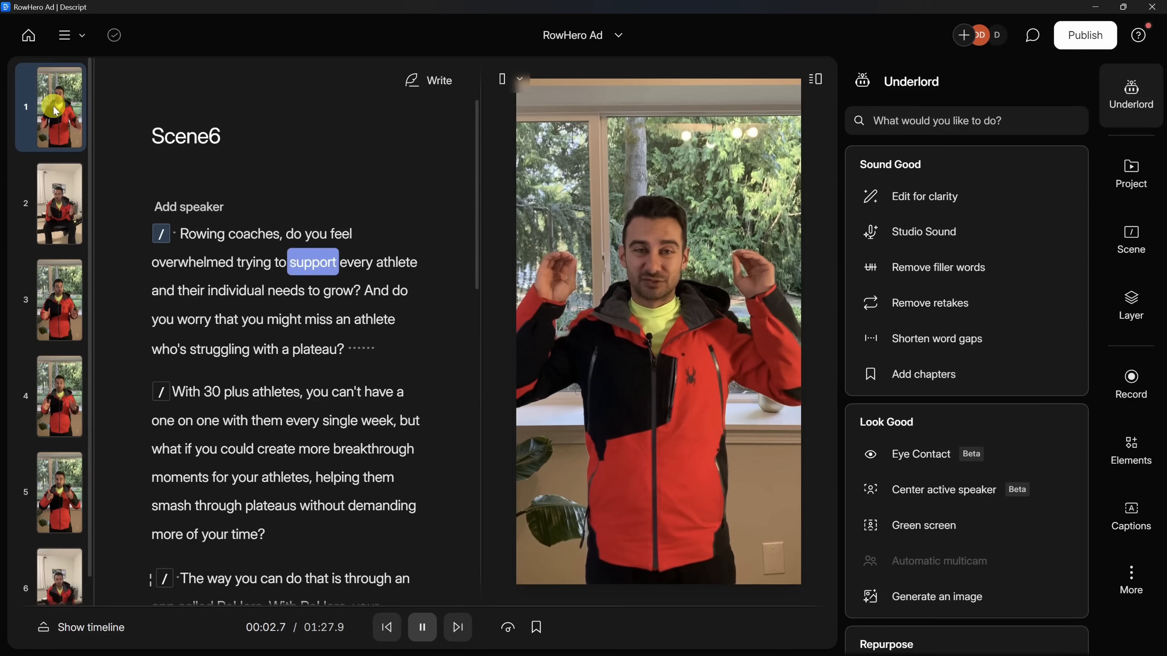
{"action": "key", "text": "space"}
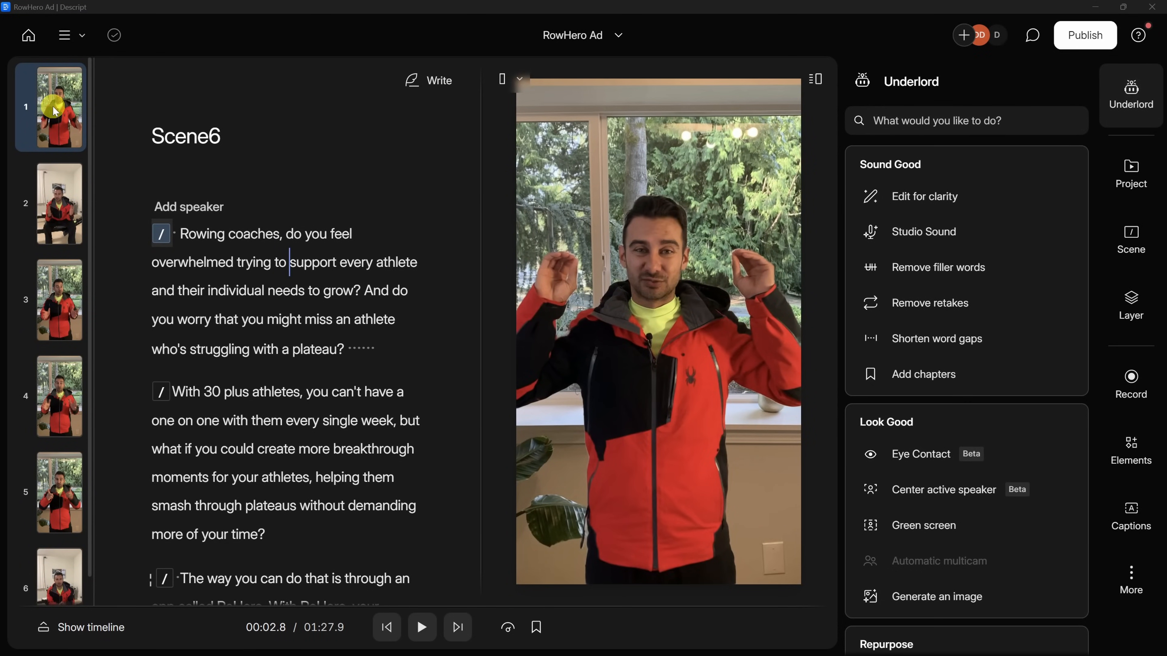
Apply the Studio Sound effect to the script layer of scene 1
{"action": "left_click", "coordinate": [53, 106]}
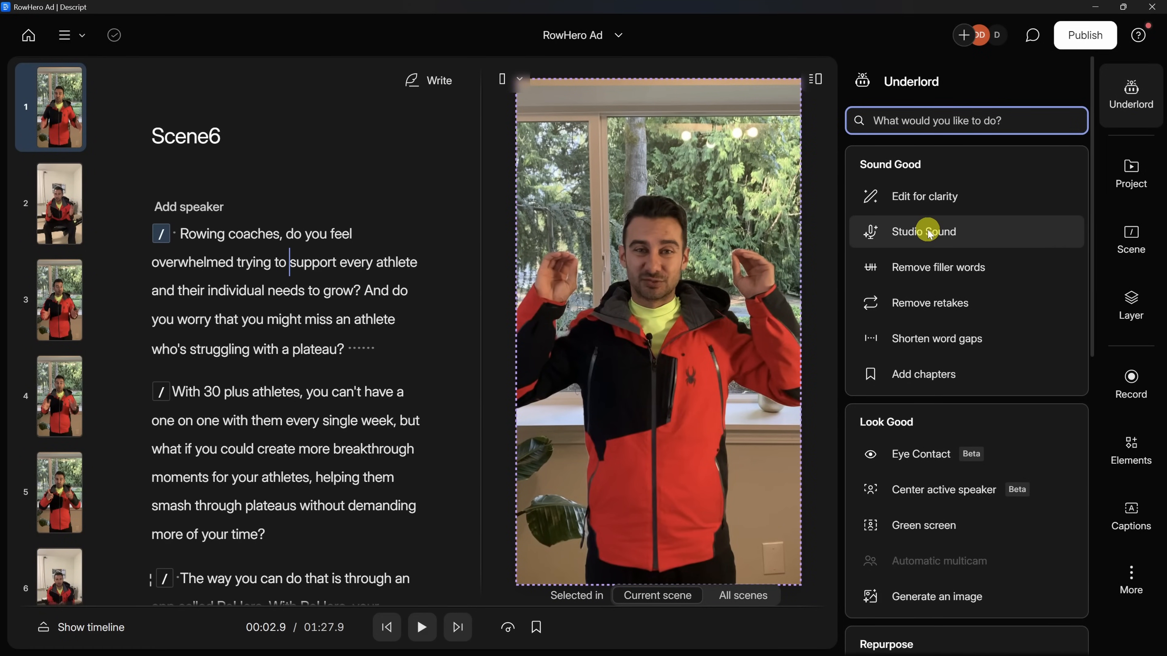
{"action": "mouse_move", "coordinate": [928, 234]}
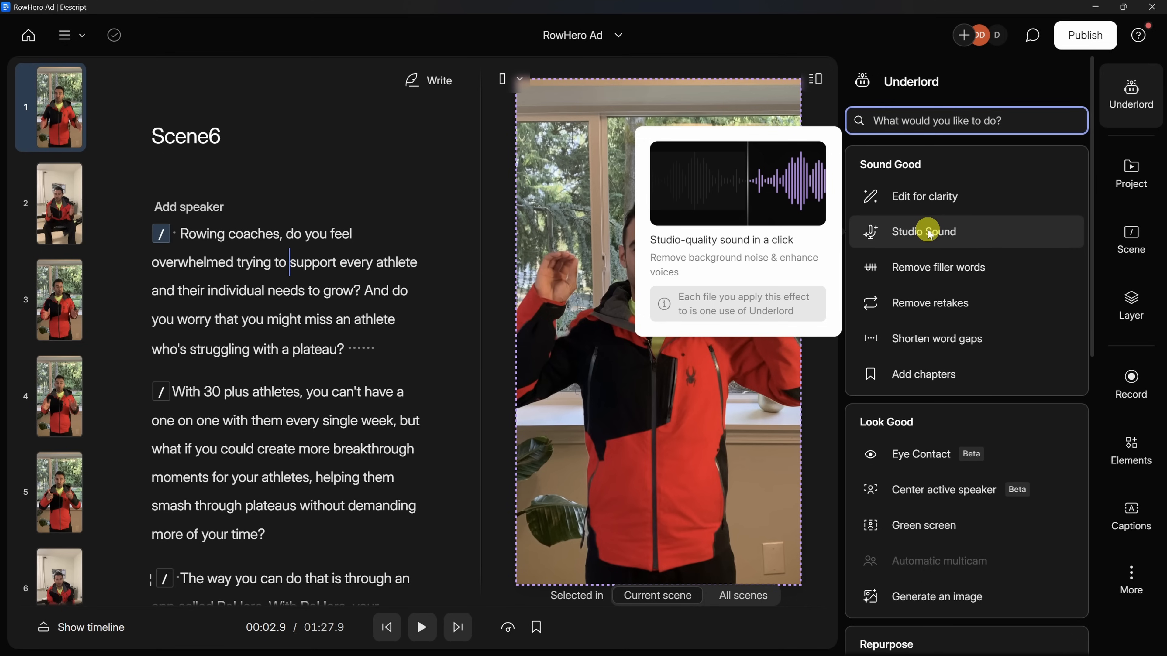
{"action": "left_click", "coordinate": [928, 233]}
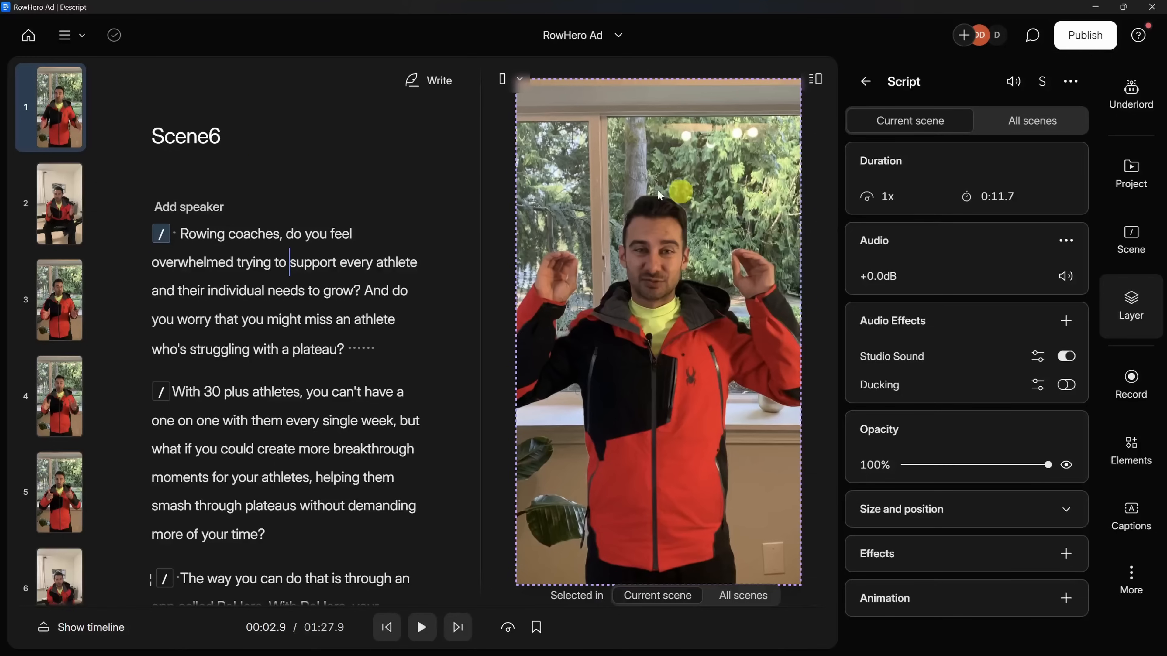
Replay the opening of scene 1 to hear the audio with Studio Sound
{"action": "left_click", "coordinate": [37, 112]}
{"action": "key", "text": "space"}
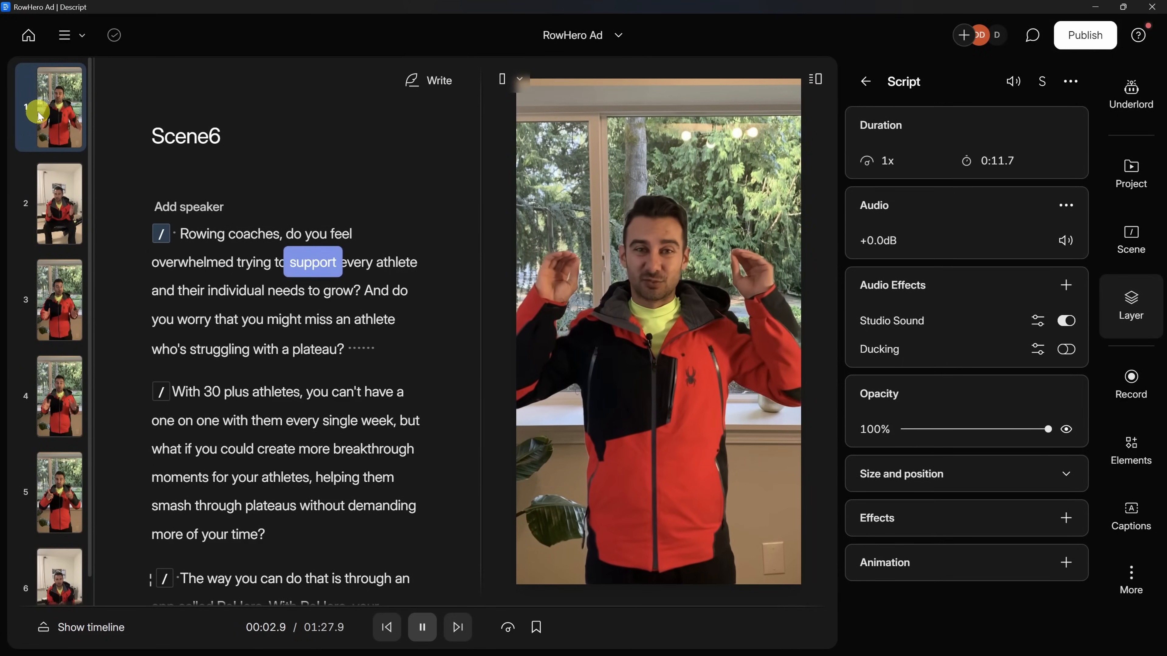
{"action": "key", "text": "space"}
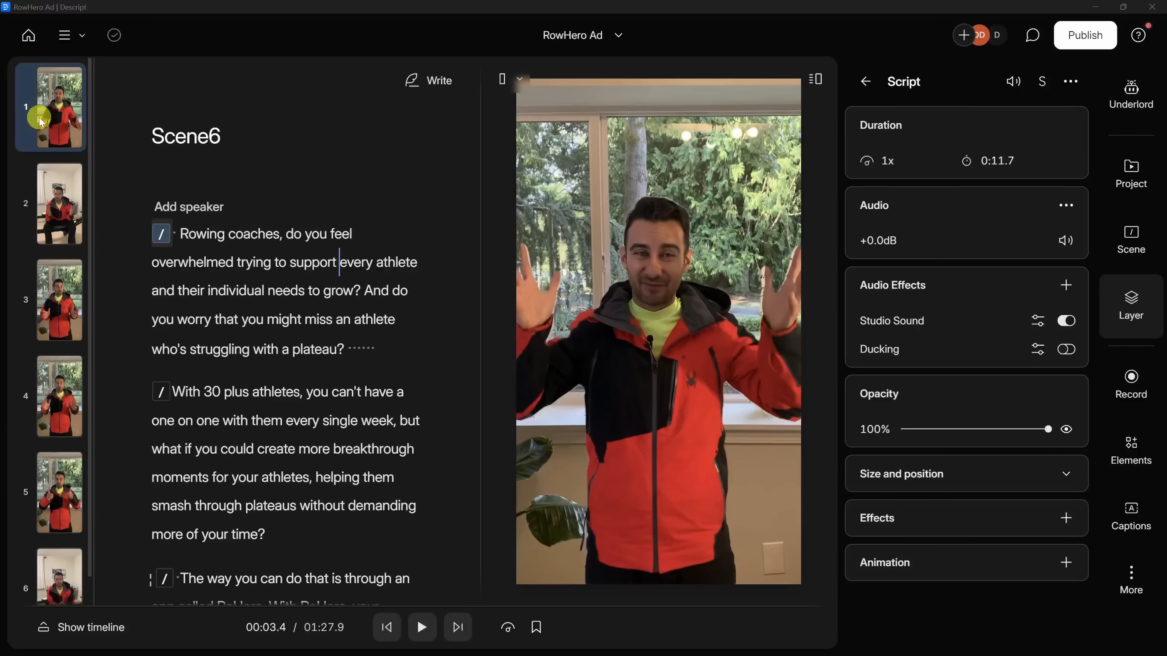
Add the Erg - Team Workout Results-1.MP4 clip to scene 3 and enlarge it to cover the full width of the canvas
{"action": "left_click", "coordinate": [49, 299]}
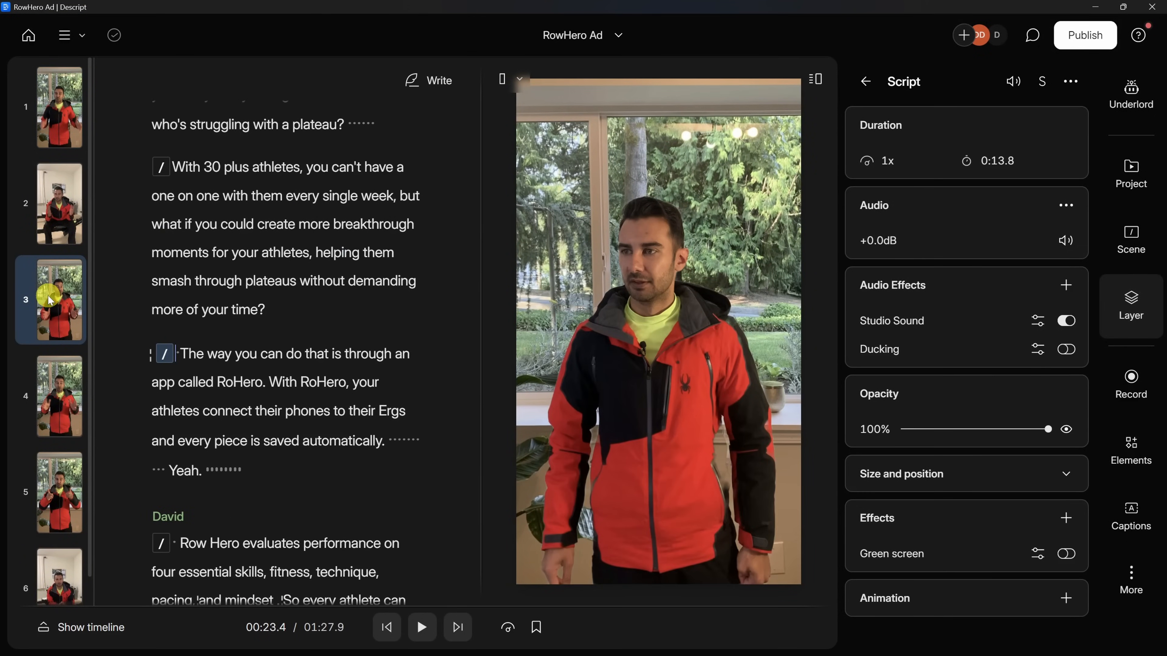
{"action": "key", "text": "alt+Tab"}
{"action": "left_click_drag", "start_coordinate": [677, 256], "coordinate": [554, 287]}
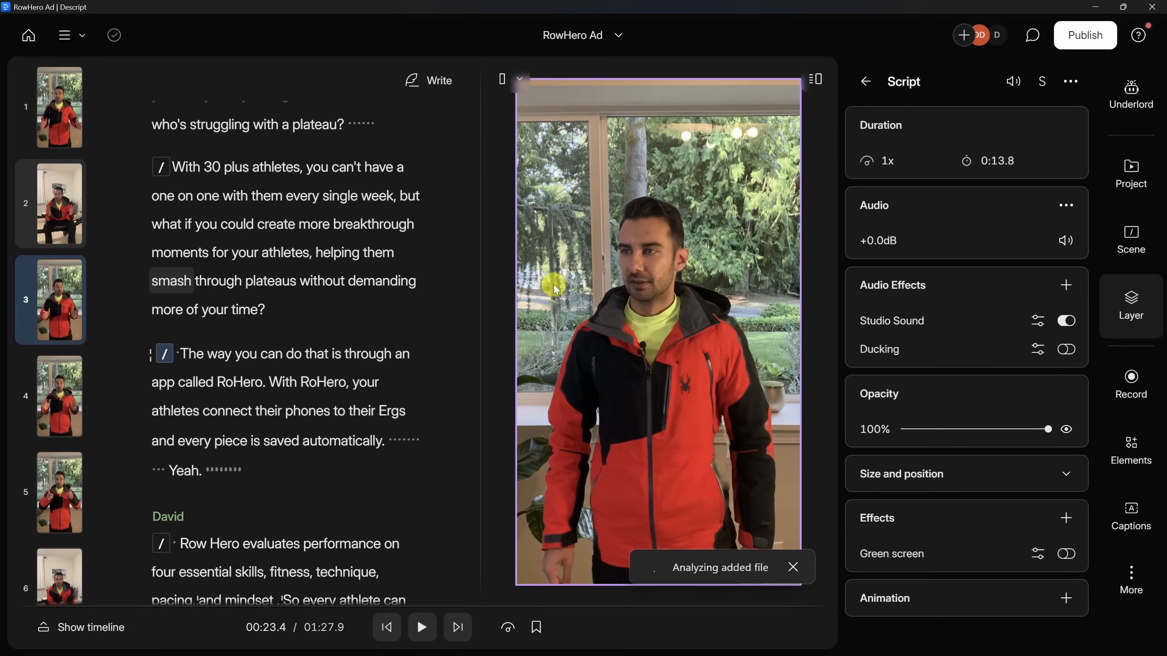
{"action": "left_click_drag", "start_coordinate": [554, 284], "coordinate": [529, 264]}
{"action": "left_click_drag", "start_coordinate": [748, 564], "coordinate": [799, 612]}
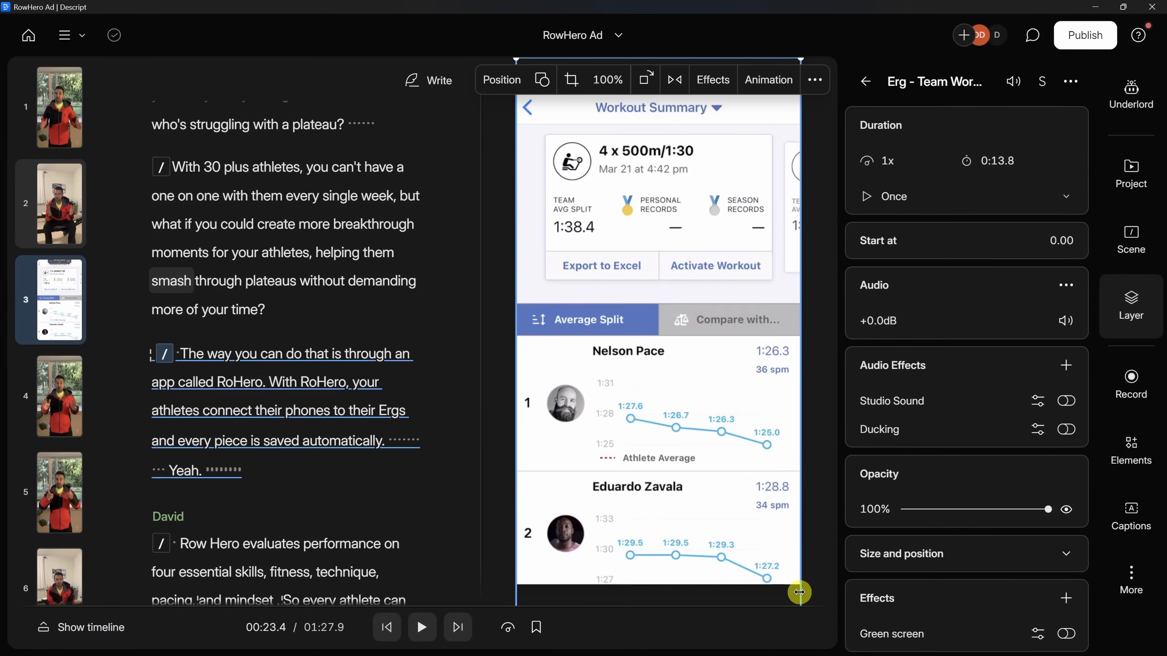
Play scene 3 with the workout results overlay and show the timeline
{"action": "key", "text": "space"}
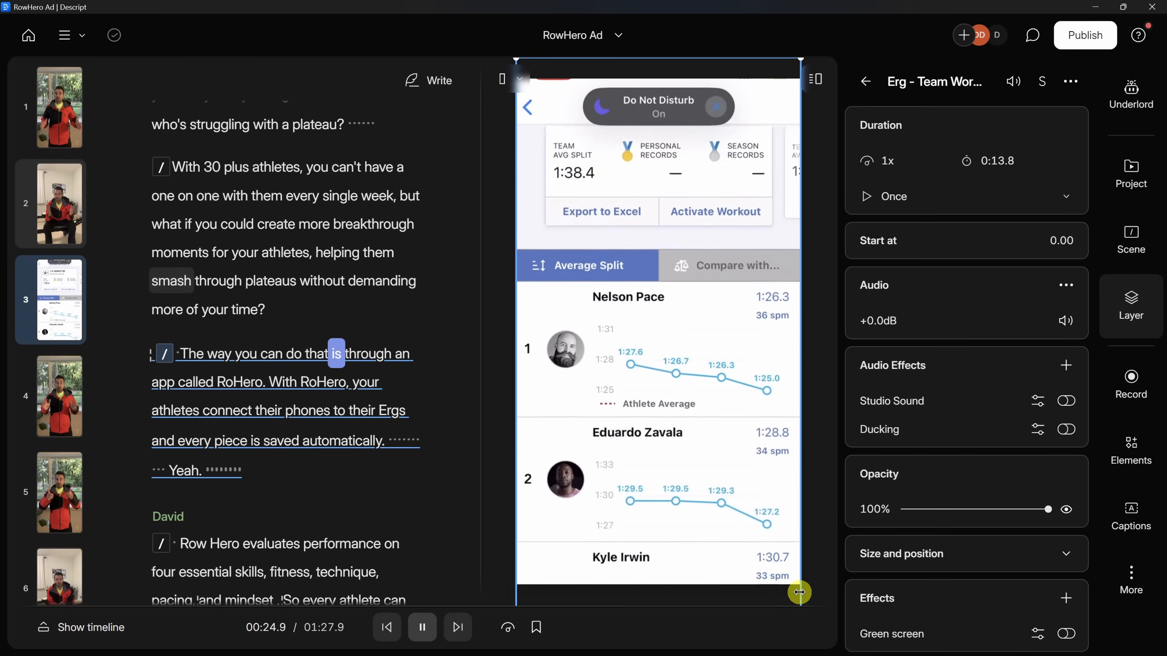
{"action": "key", "text": "space"}
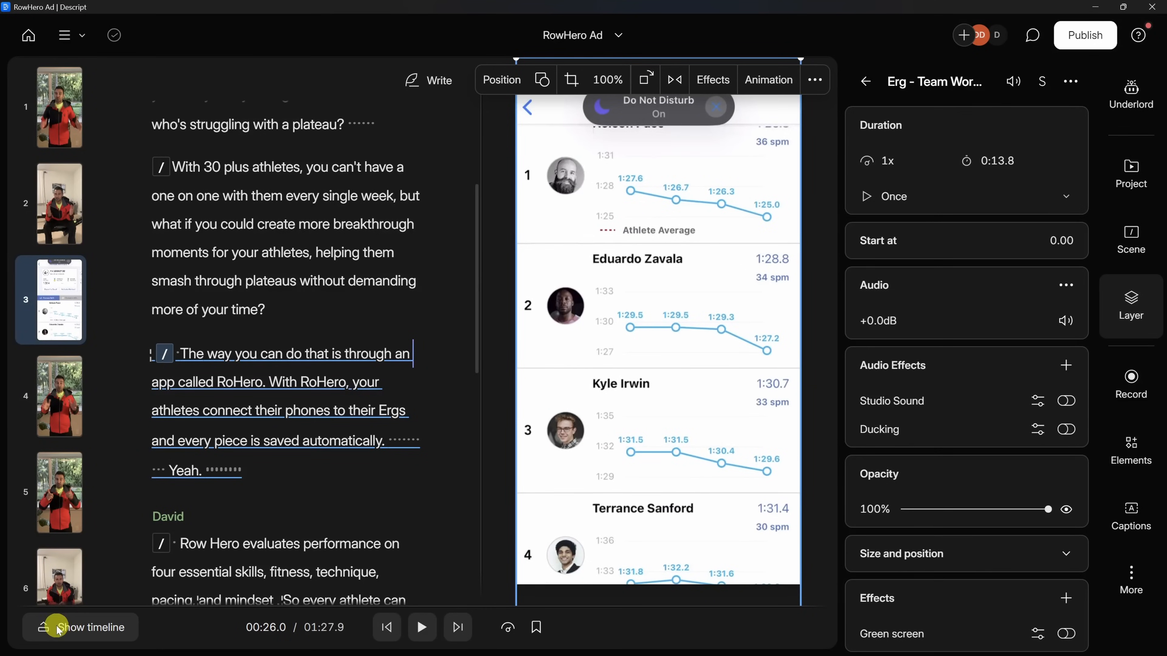
{"action": "left_click", "coordinate": [69, 633]}
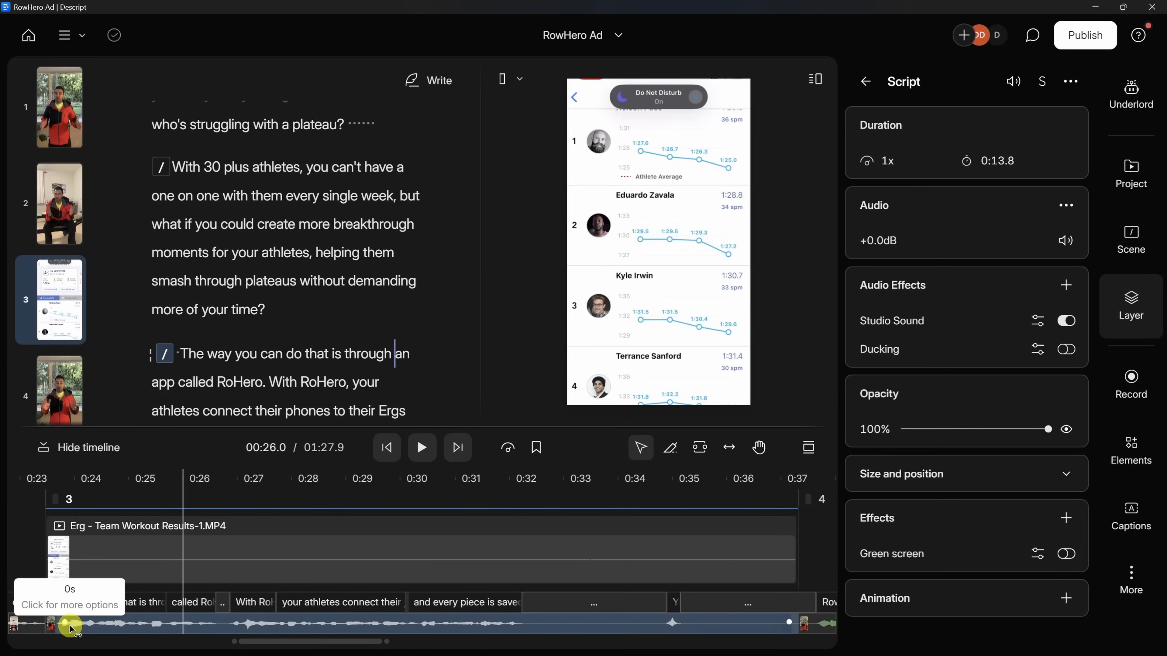
Close the layer properties, then enlarge the timeline and its script track so the audio waveforms appear taller
{"action": "left_click", "coordinate": [1131, 312]}
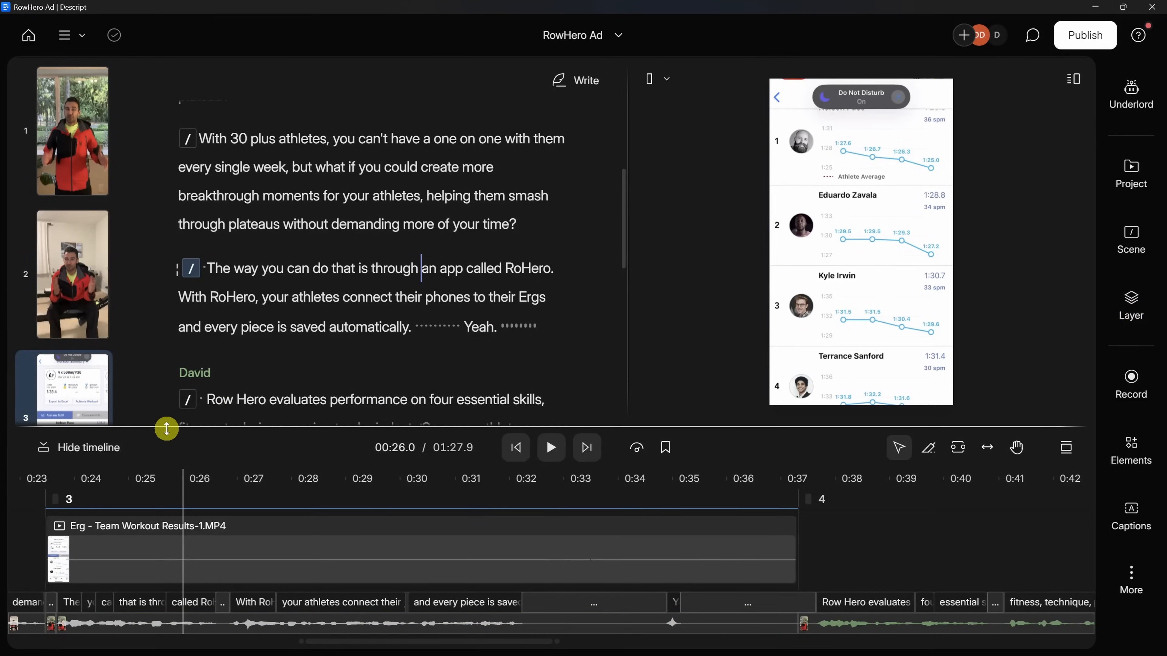
{"action": "left_click_drag", "start_coordinate": [167, 417], "coordinate": [182, 333]}
{"action": "left_click", "coordinate": [178, 581]}
{"action": "left_click_drag", "start_coordinate": [172, 591], "coordinate": [177, 533]}
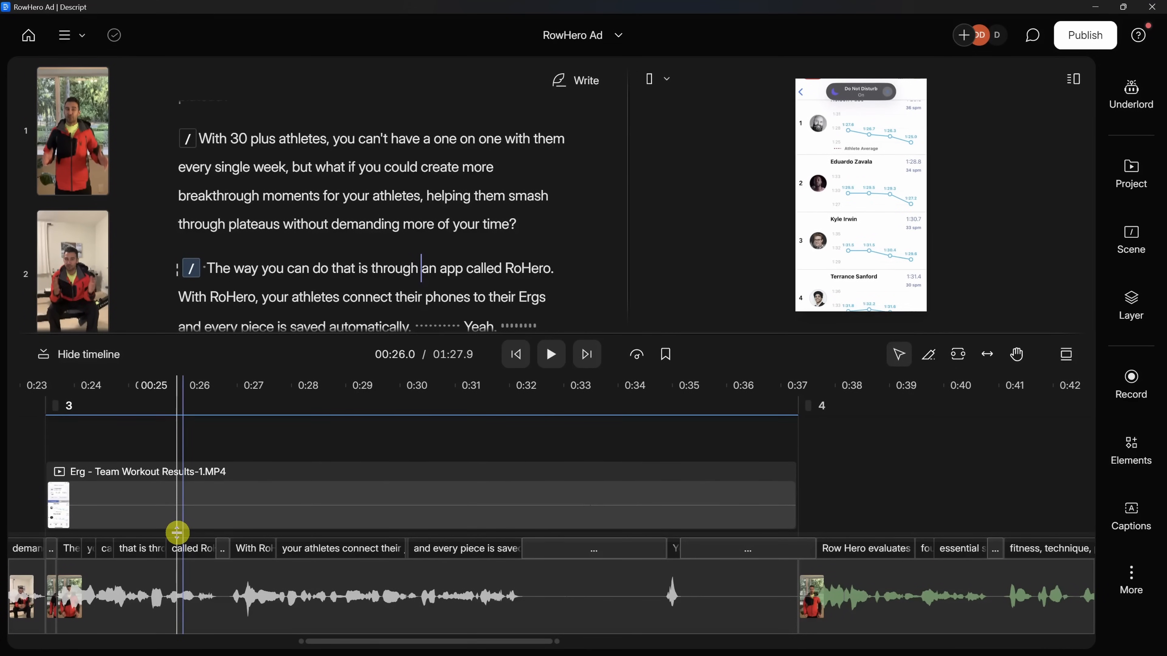
{"action": "left_click", "coordinate": [138, 581]}
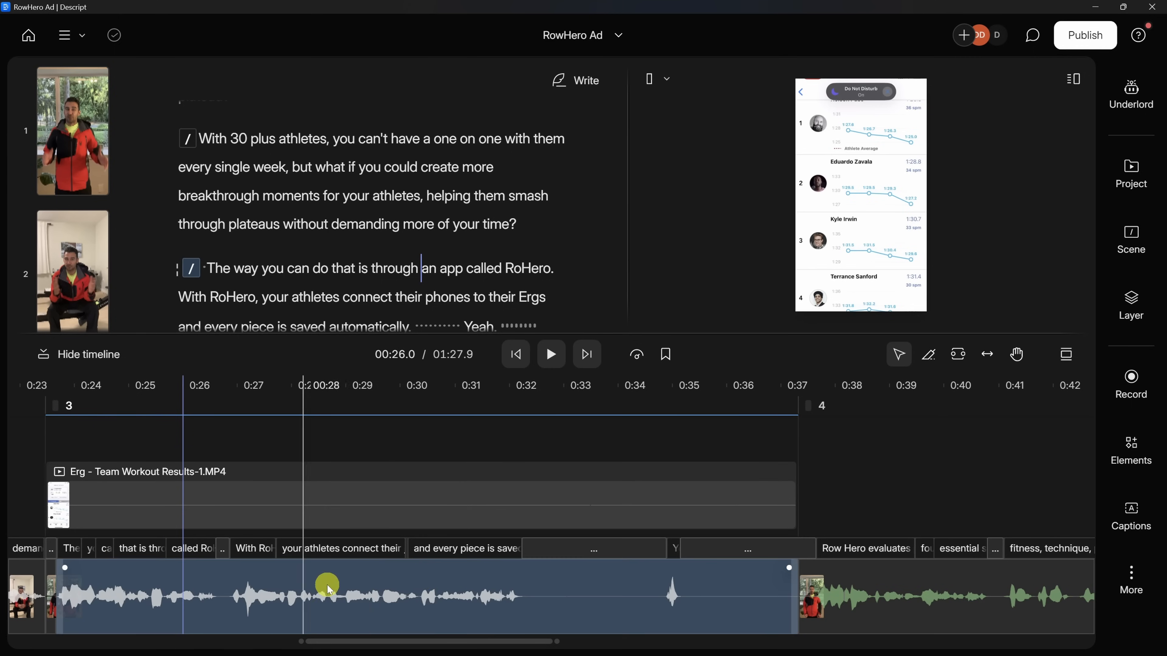
{"action": "left_click", "coordinate": [806, 584]}
{"action": "left_click", "coordinate": [73, 589]}
{"action": "left_click", "coordinate": [21, 589]}
{"action": "left_click", "coordinate": [143, 579]}
{"action": "left_click", "coordinate": [126, 547]}
{"action": "left_click", "coordinate": [110, 500]}
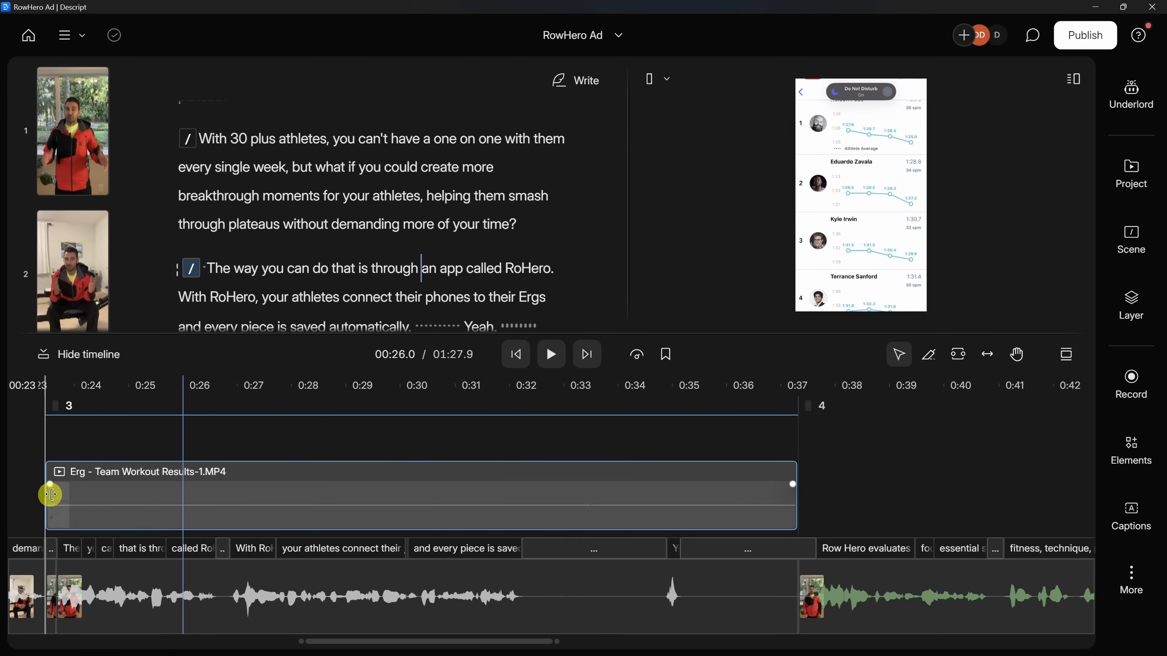
Trim the start of the Erg - Team Workout Results-1.MP4 clip in scene 3 to about 0:30
{"action": "left_click", "coordinate": [51, 495]}
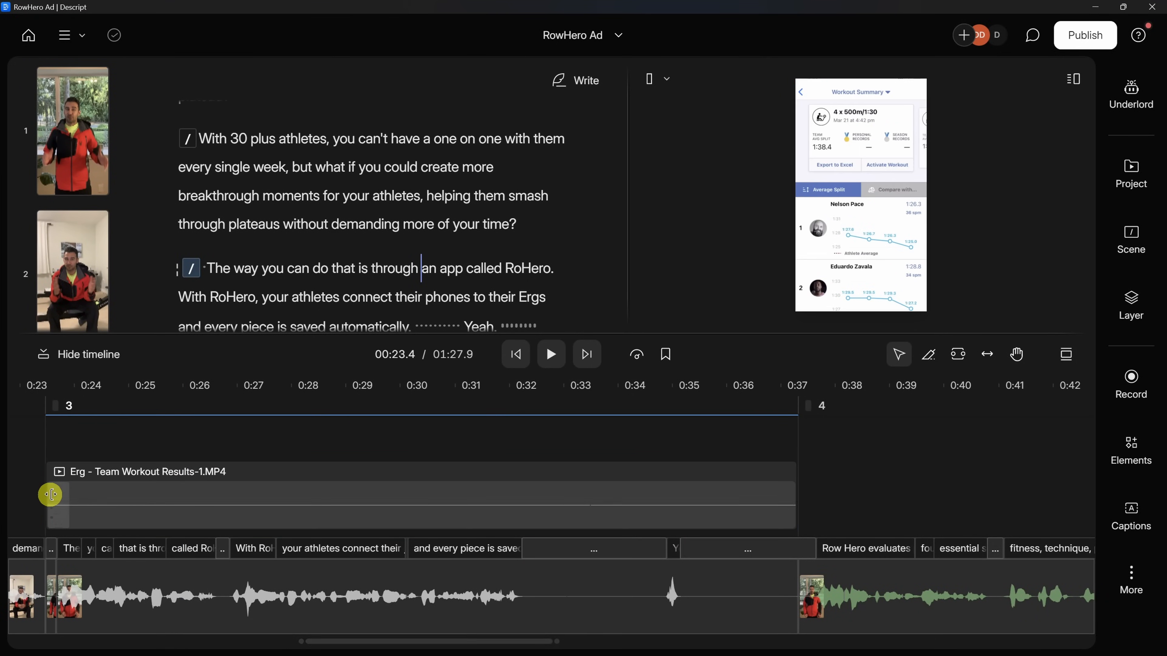
{"action": "left_click_drag", "start_coordinate": [50, 494], "coordinate": [411, 485]}
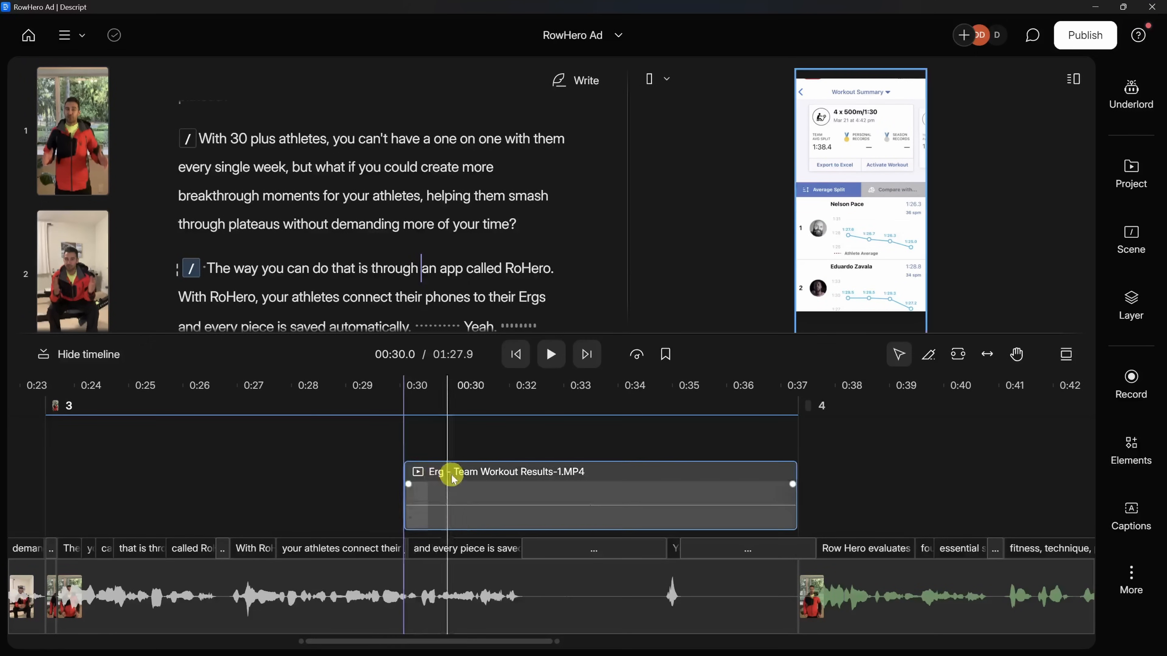
Move the shortened workout results clip to the start of scene 3 and extend its end to the scene's end
{"action": "left_click", "coordinate": [466, 491]}
{"action": "left_click_drag", "start_coordinate": [464, 494], "coordinate": [115, 497]}
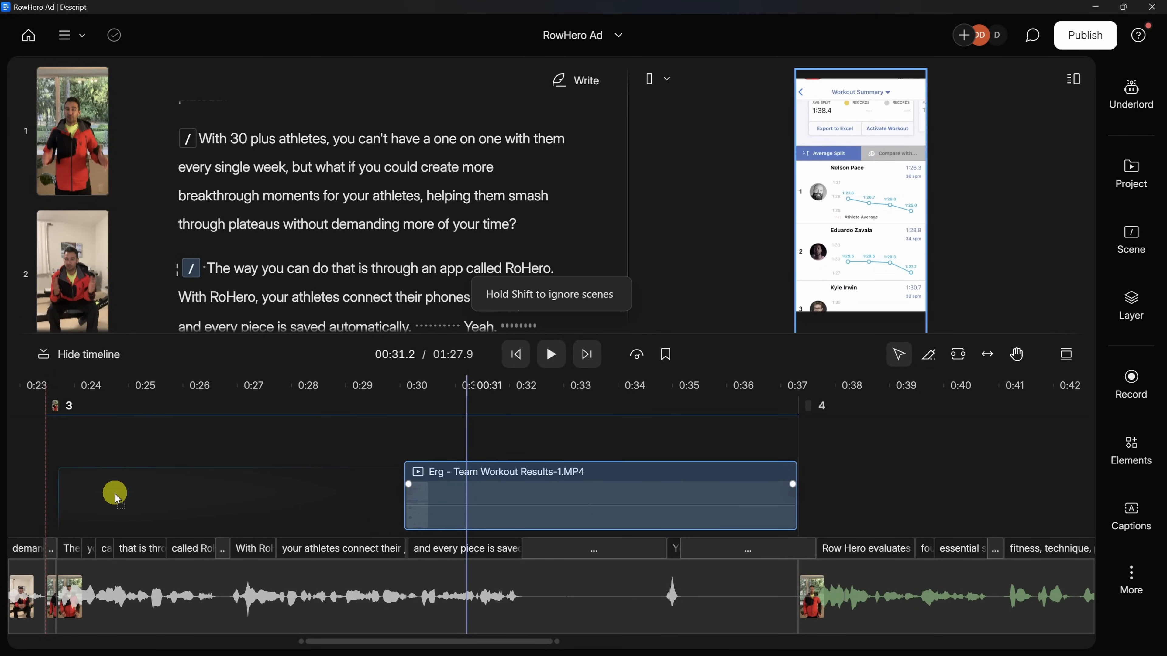
{"action": "left_click_drag", "start_coordinate": [115, 498], "coordinate": [117, 493]}
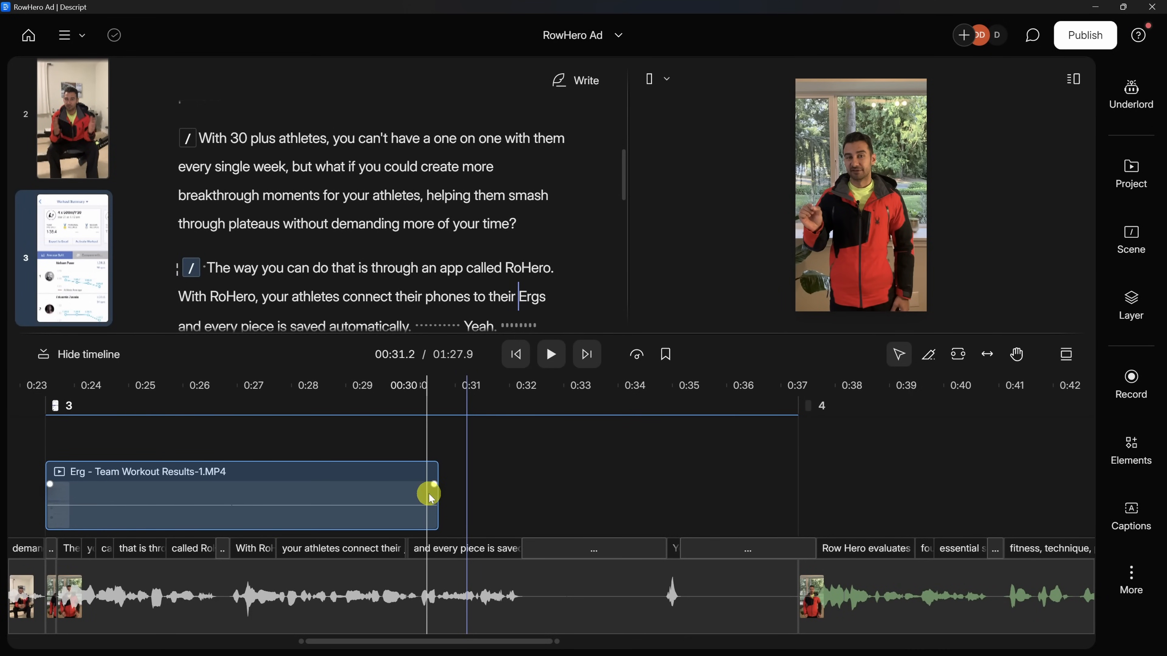
{"action": "left_click_drag", "start_coordinate": [438, 496], "coordinate": [797, 504]}
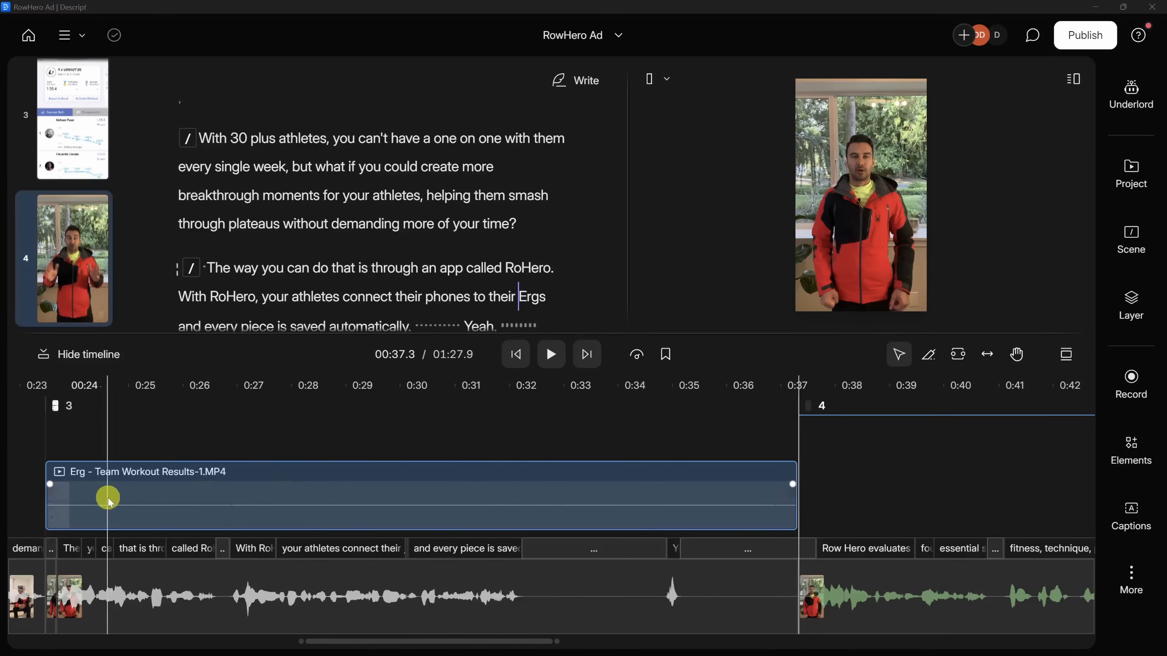
Send the Erg - Team Workout Results-1.MP4 layer in scene 3 to the back, behind the speaker footage
{"action": "left_click", "coordinate": [87, 491]}
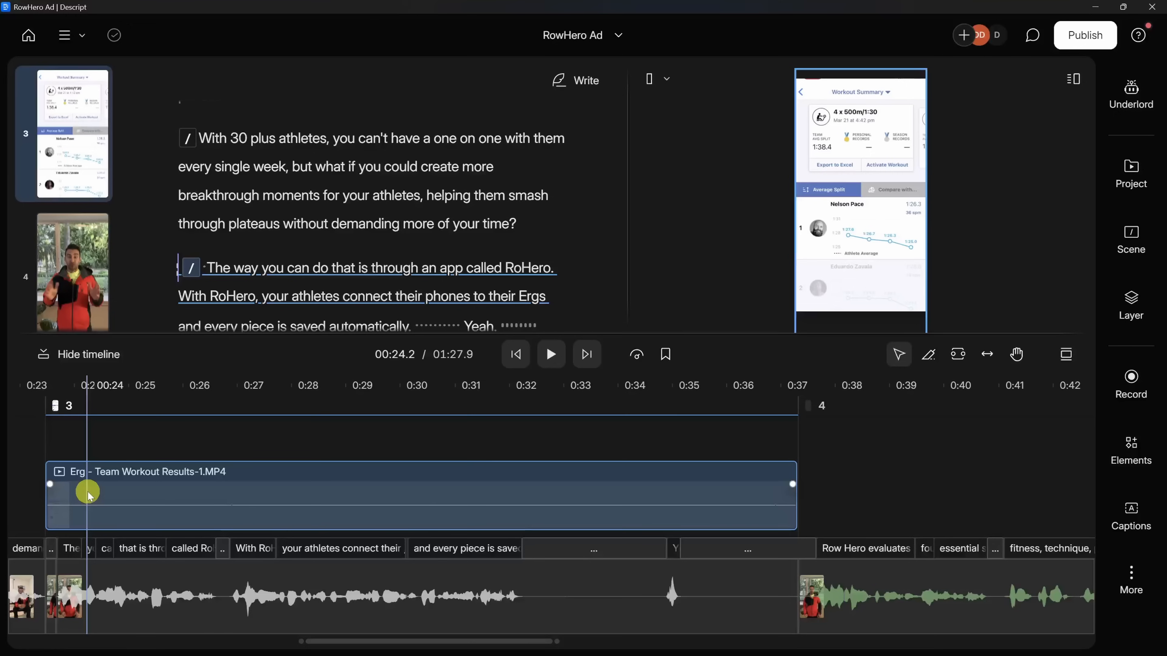
{"action": "right_click", "coordinate": [88, 495]}
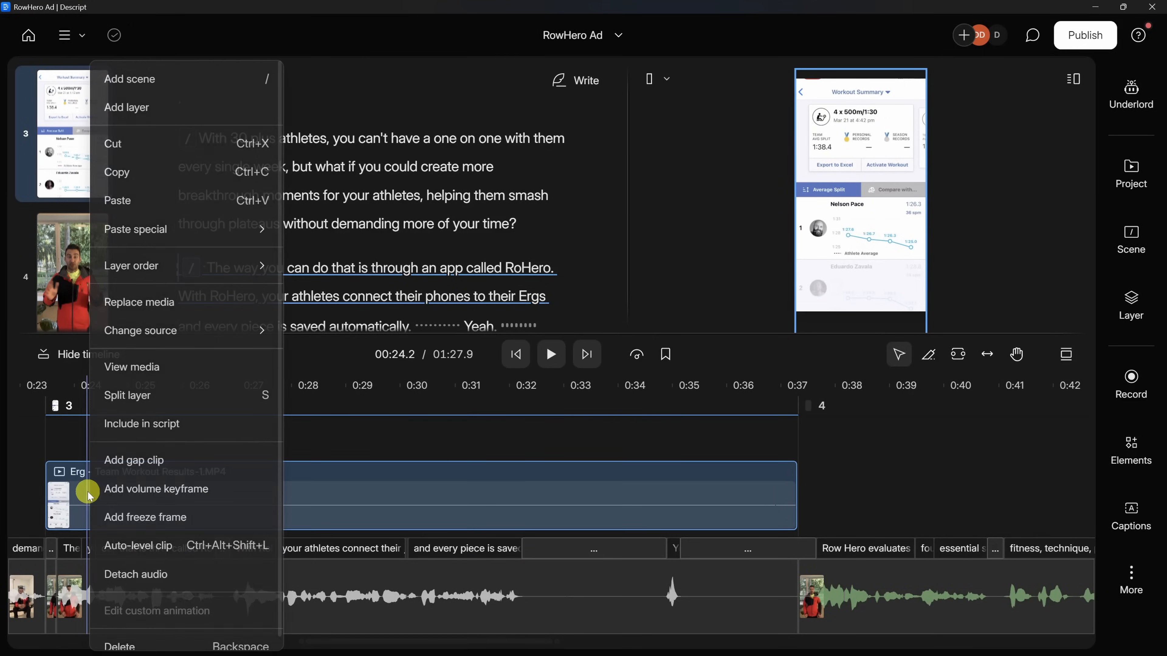
{"action": "mouse_move", "coordinate": [159, 271]}
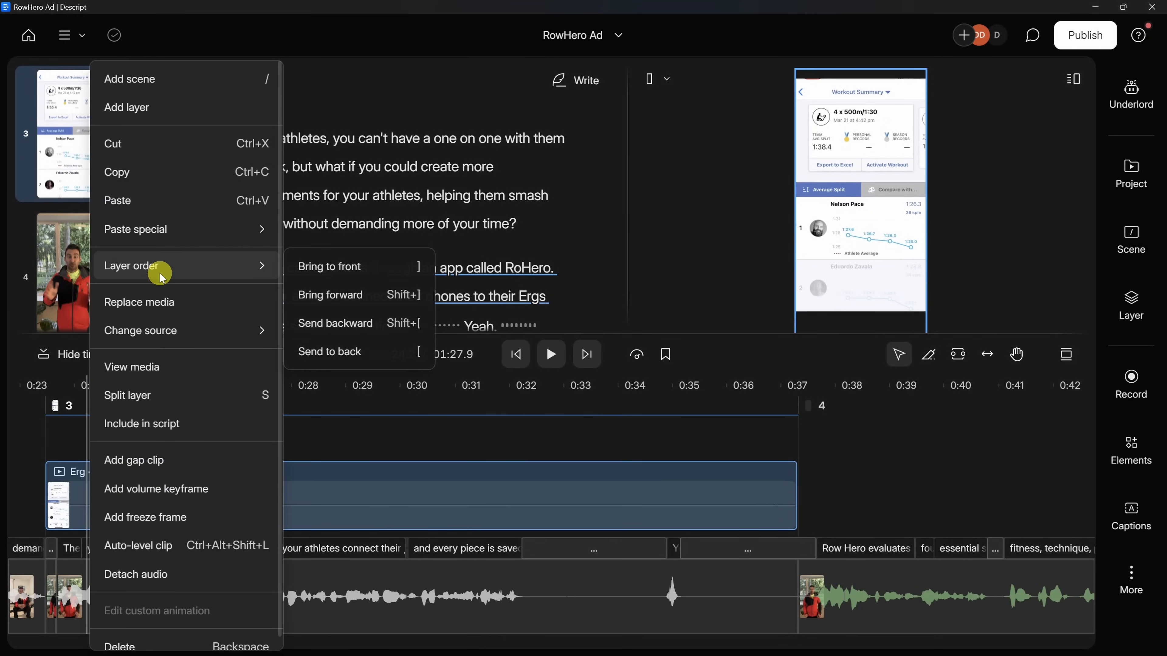
{"action": "left_click", "coordinate": [324, 360]}
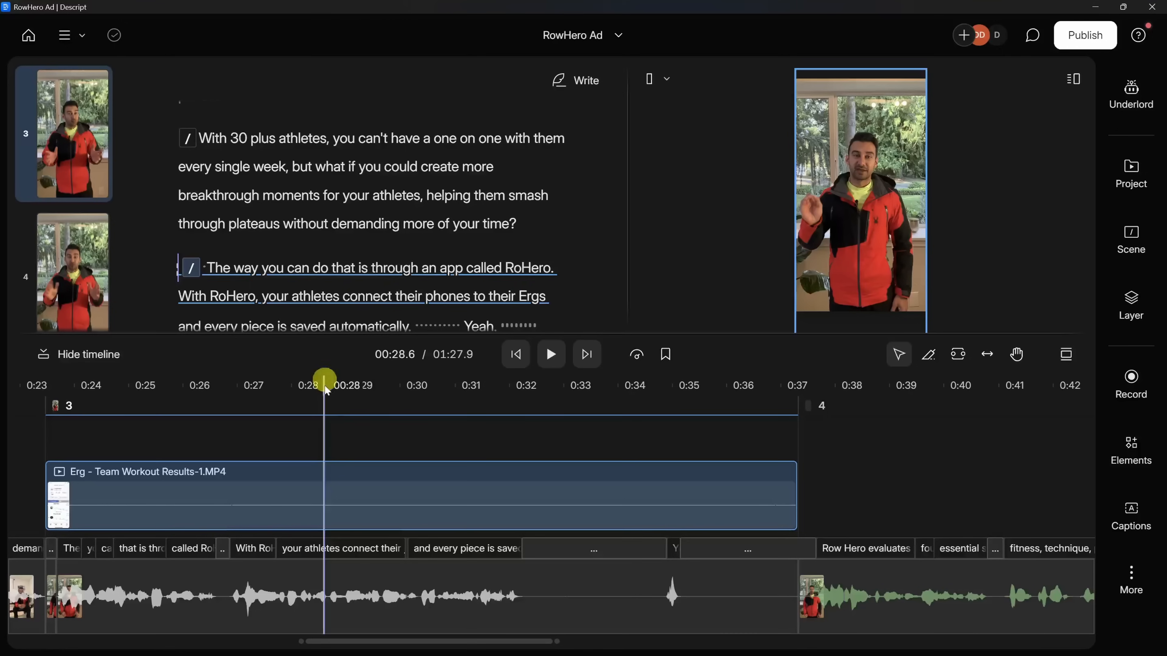
Apply the Green screen effect to the script layer of scene 3
{"action": "left_click", "coordinate": [319, 580]}
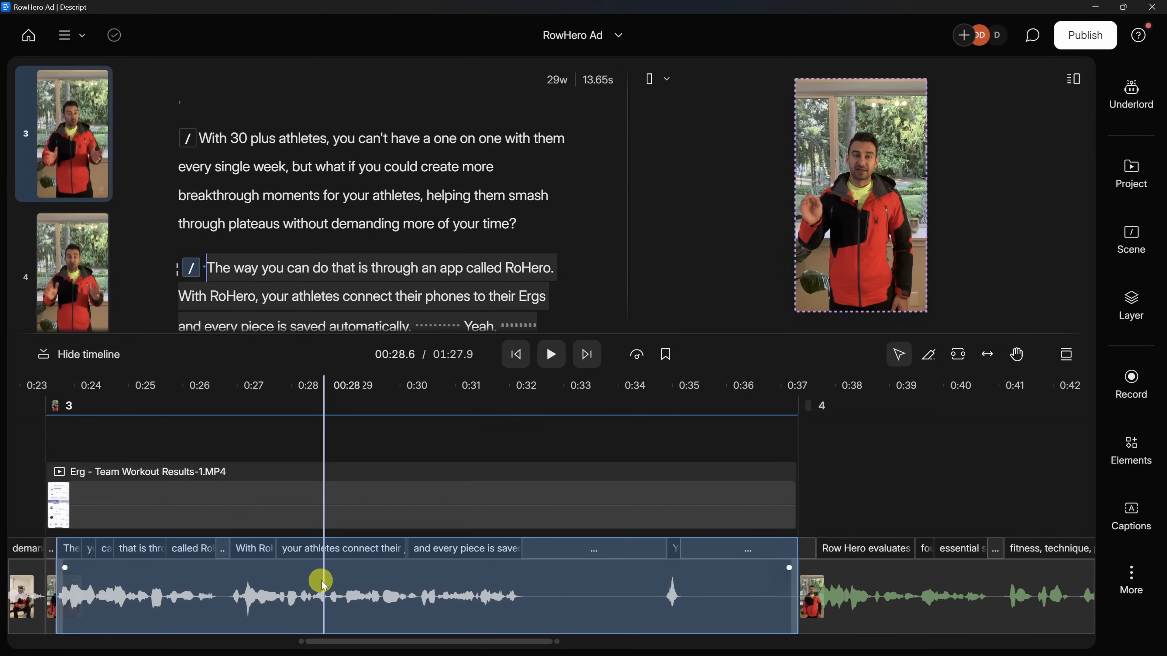
{"action": "left_click", "coordinate": [1130, 96]}
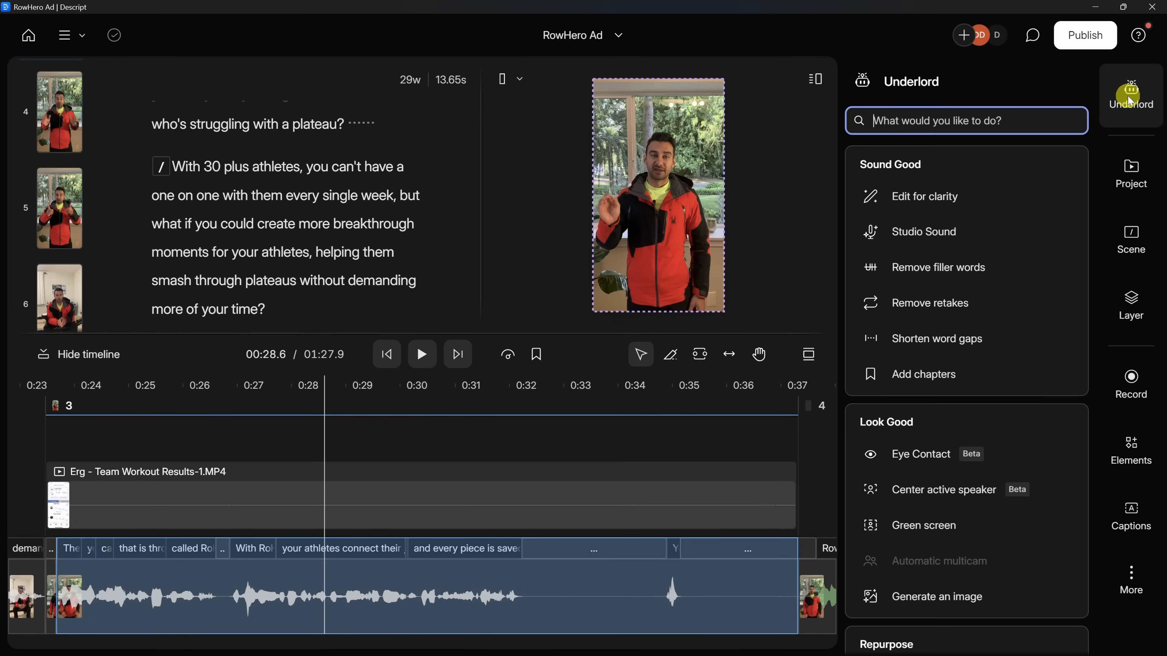
{"action": "left_click", "coordinate": [927, 529]}
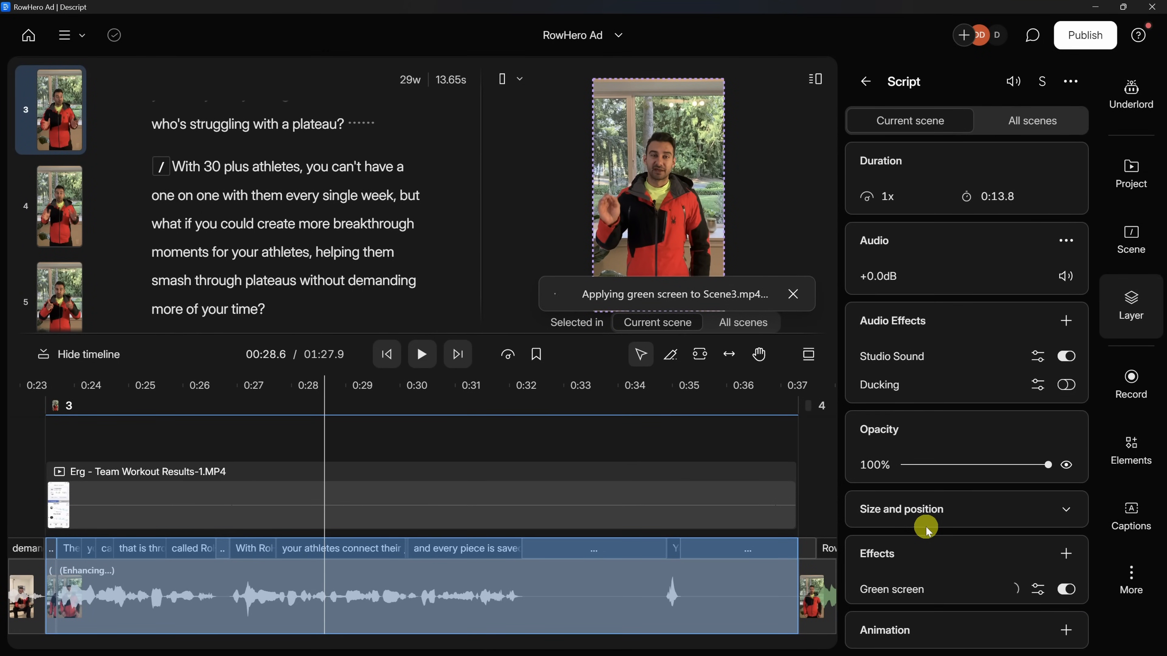
Move the cut-out speaker in scene 3 lower on the canvas, then hide the timeline and the layer properties
{"action": "left_click", "coordinate": [654, 213]}
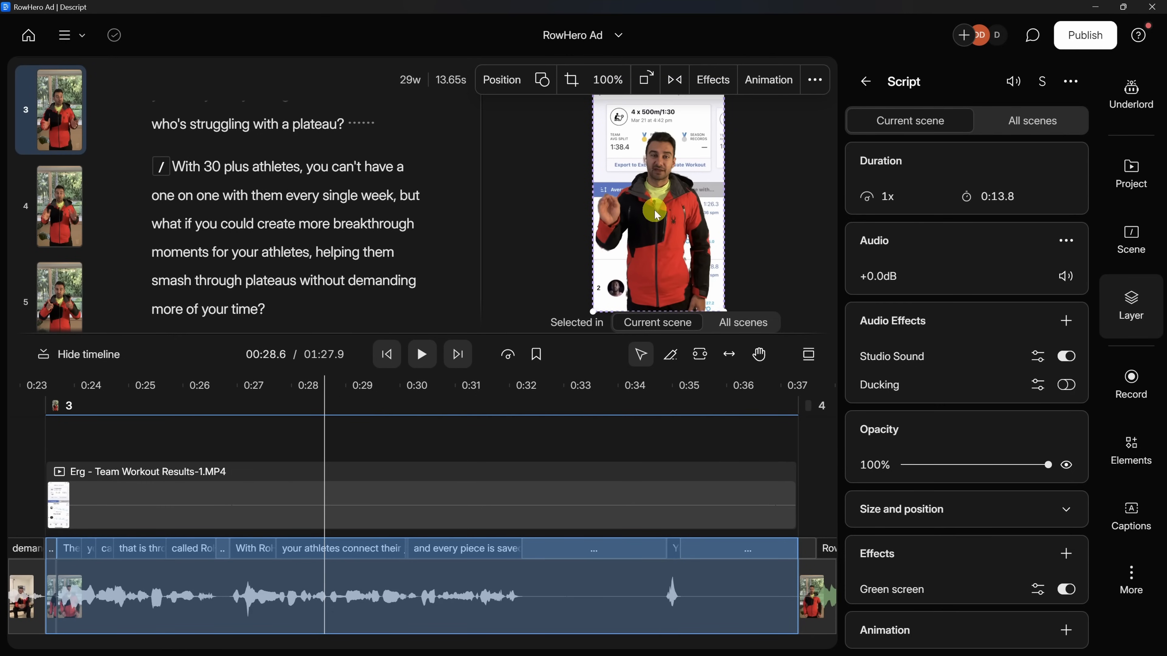
{"action": "left_click_drag", "start_coordinate": [656, 215], "coordinate": [660, 274]}
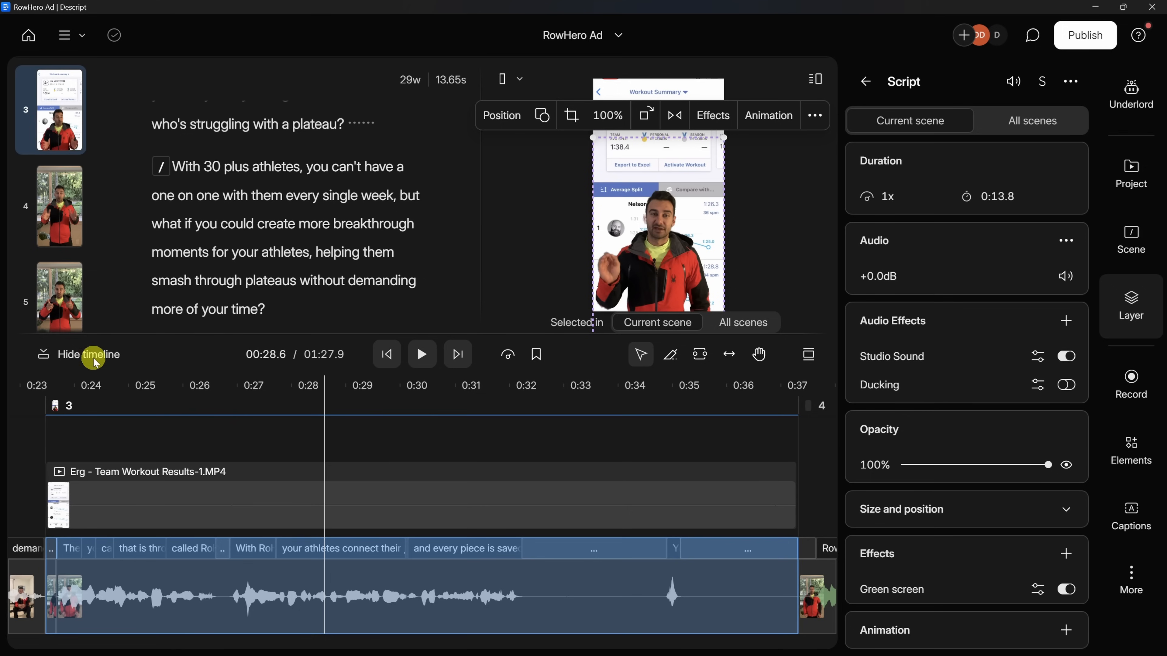
{"action": "left_click", "coordinate": [80, 354]}
{"action": "left_click", "coordinate": [1131, 301]}
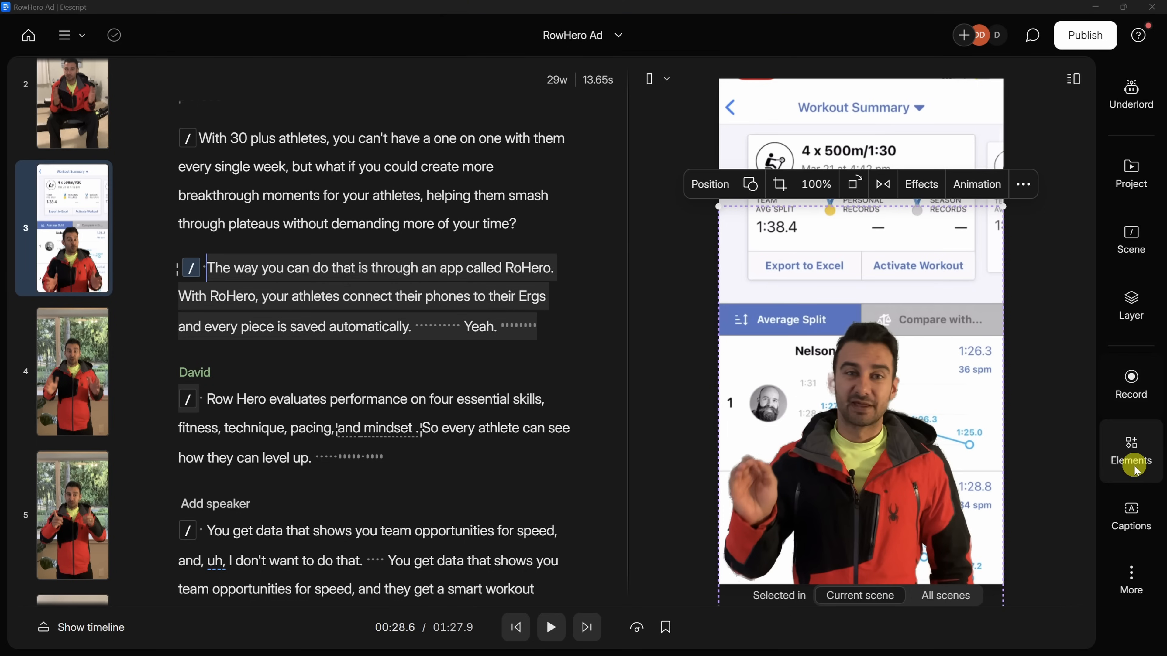
Browse the caption styles and apply Karaoke classic captions to all scenes
{"action": "left_click", "coordinate": [1132, 514]}
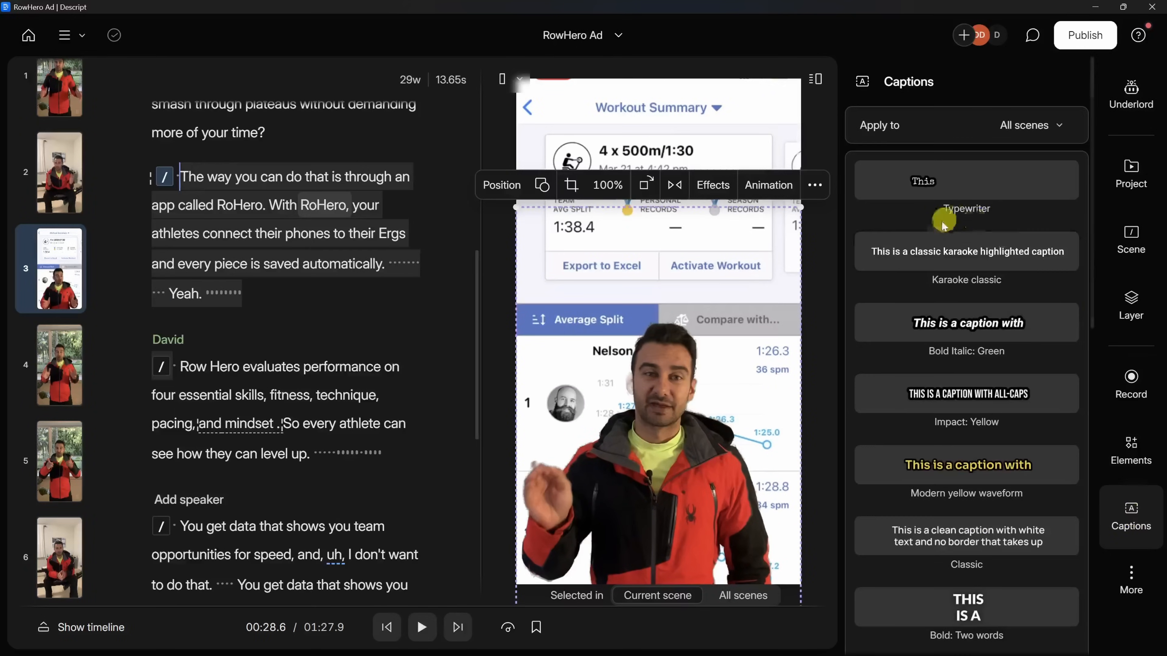
{"action": "scroll", "coordinate": [933, 243], "scroll_direction": "down", "scroll_amount": 8}
{"action": "scroll", "coordinate": [931, 249], "scroll_direction": "up", "scroll_amount": 8}
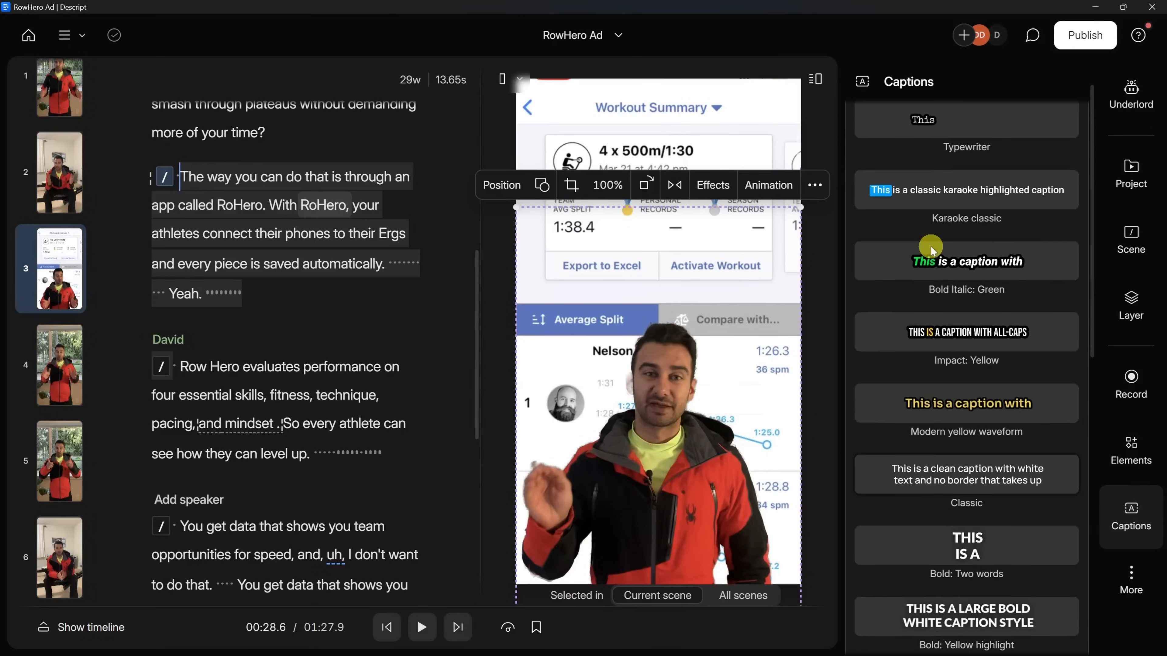
{"action": "mouse_move", "coordinate": [935, 388]}
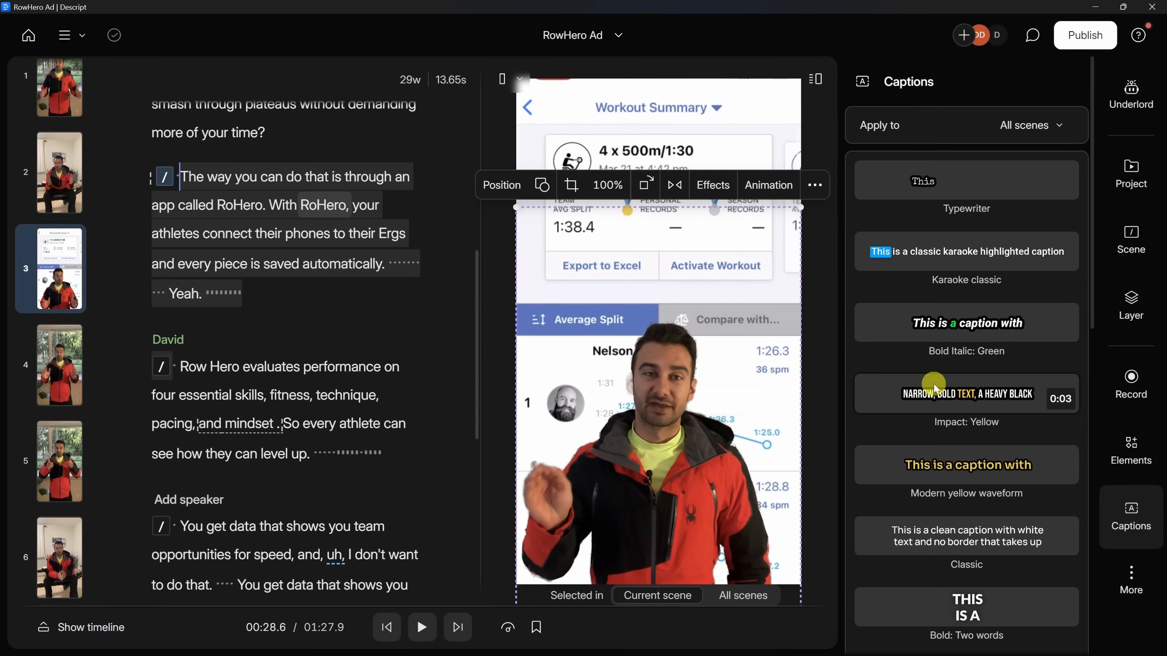
{"action": "left_click", "coordinate": [938, 255]}
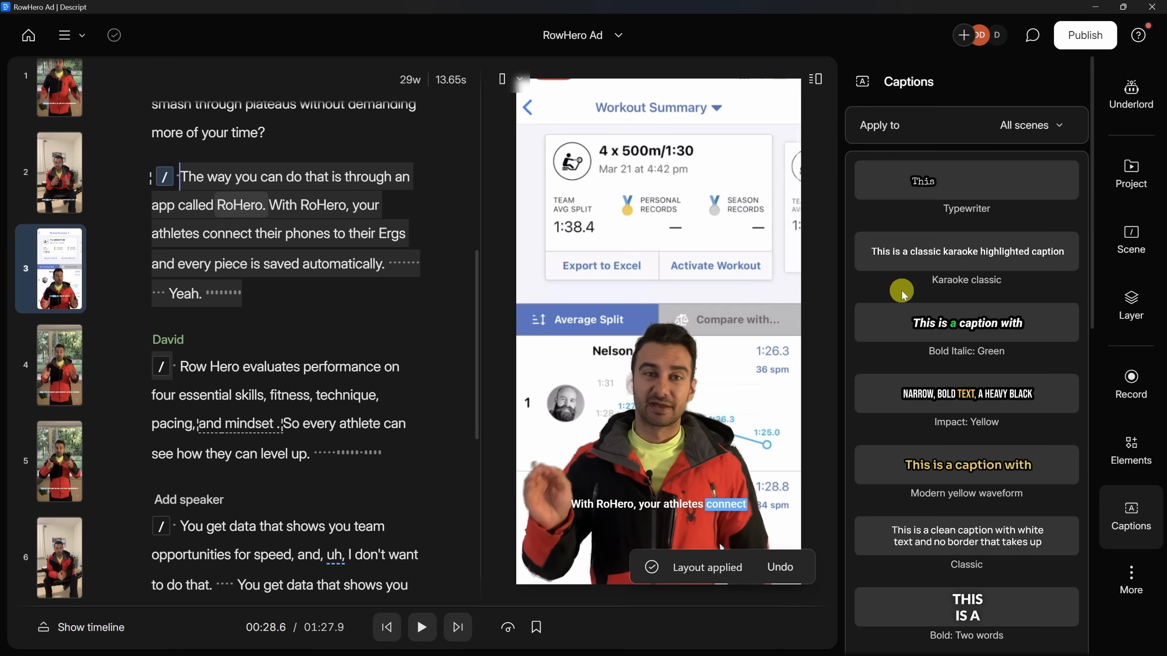
Show the timeline zoomed out to fit all scenes and make it tall enough to display every captions layer
{"action": "left_click", "coordinate": [78, 628]}
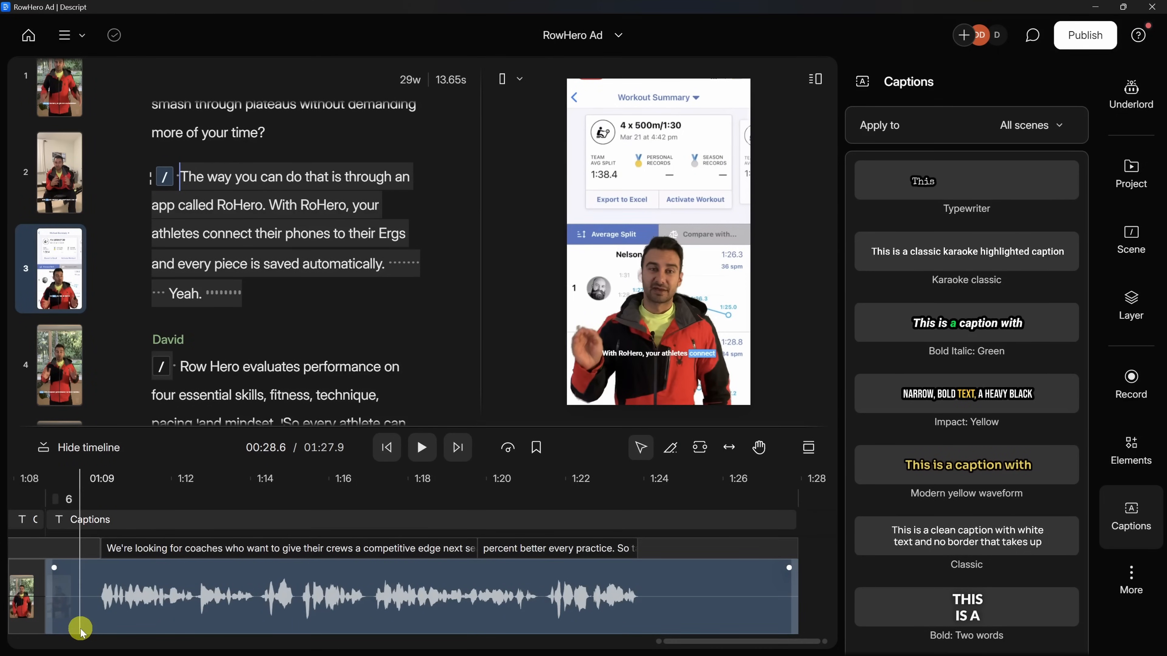
{"action": "scroll", "coordinate": [80, 632], "scroll_direction": "down", "scroll_amount": 5}
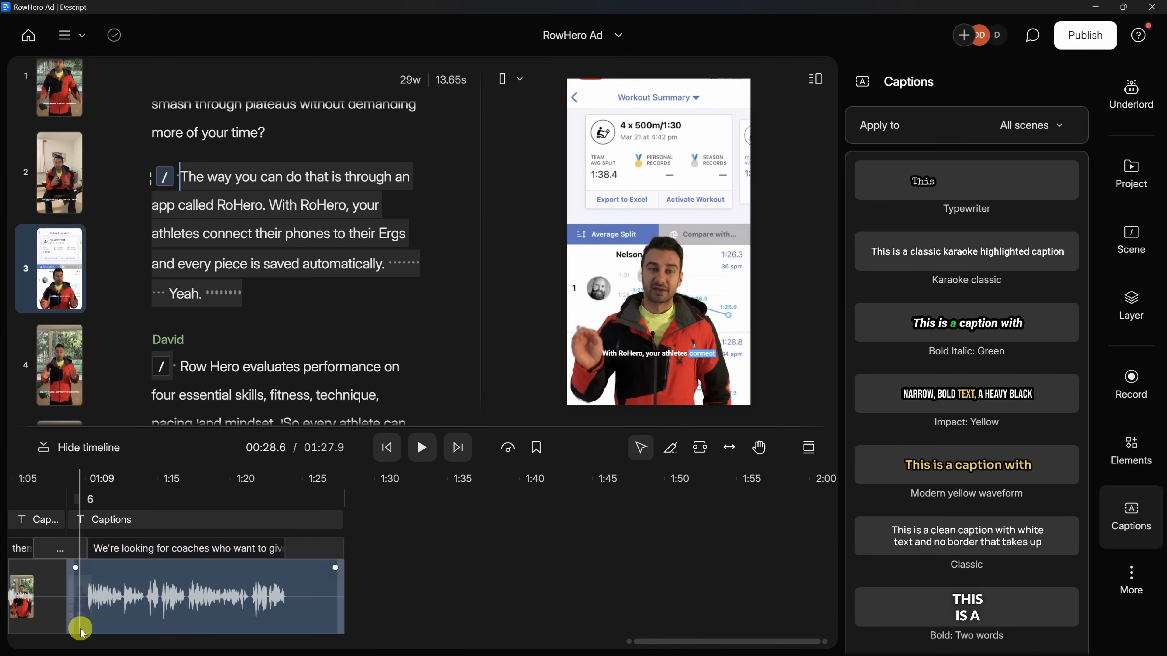
{"action": "scroll", "coordinate": [80, 632], "scroll_direction": "down", "scroll_amount": 5}
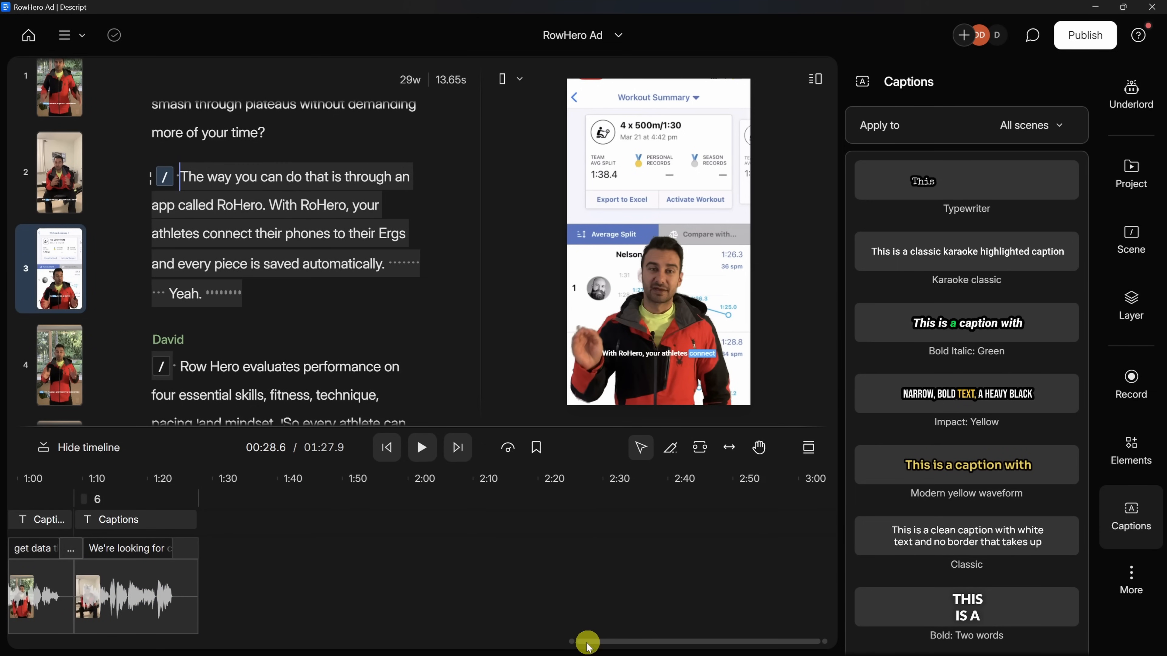
{"action": "left_click_drag", "start_coordinate": [592, 643], "coordinate": [540, 644]}
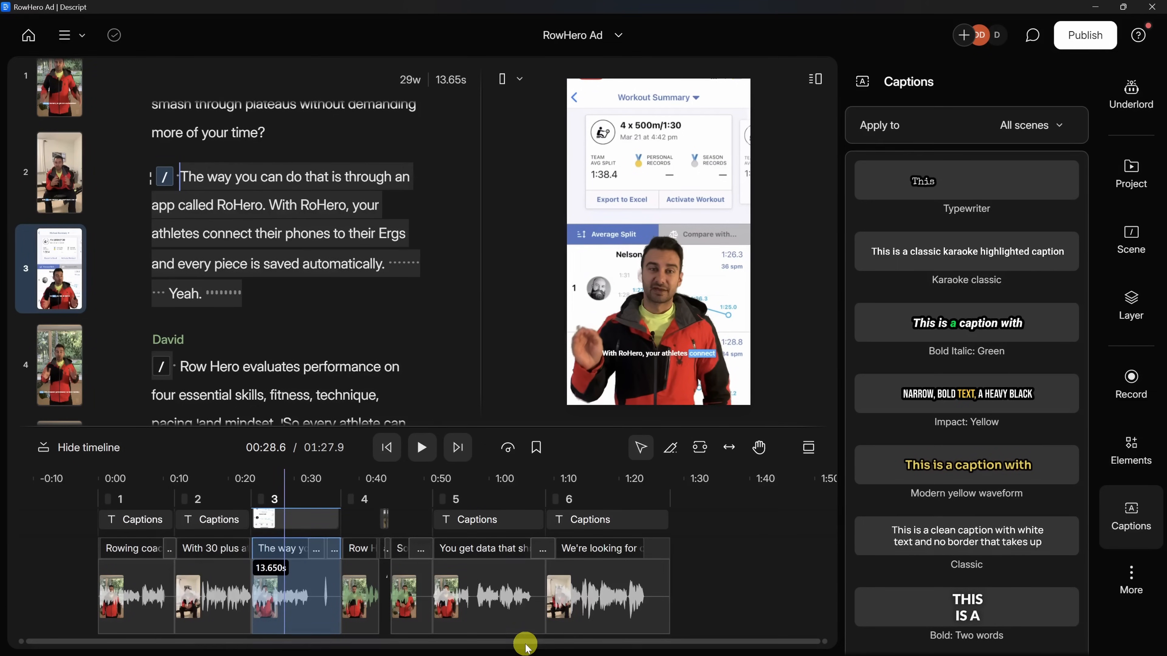
{"action": "left_click_drag", "start_coordinate": [482, 427], "coordinate": [490, 342]}
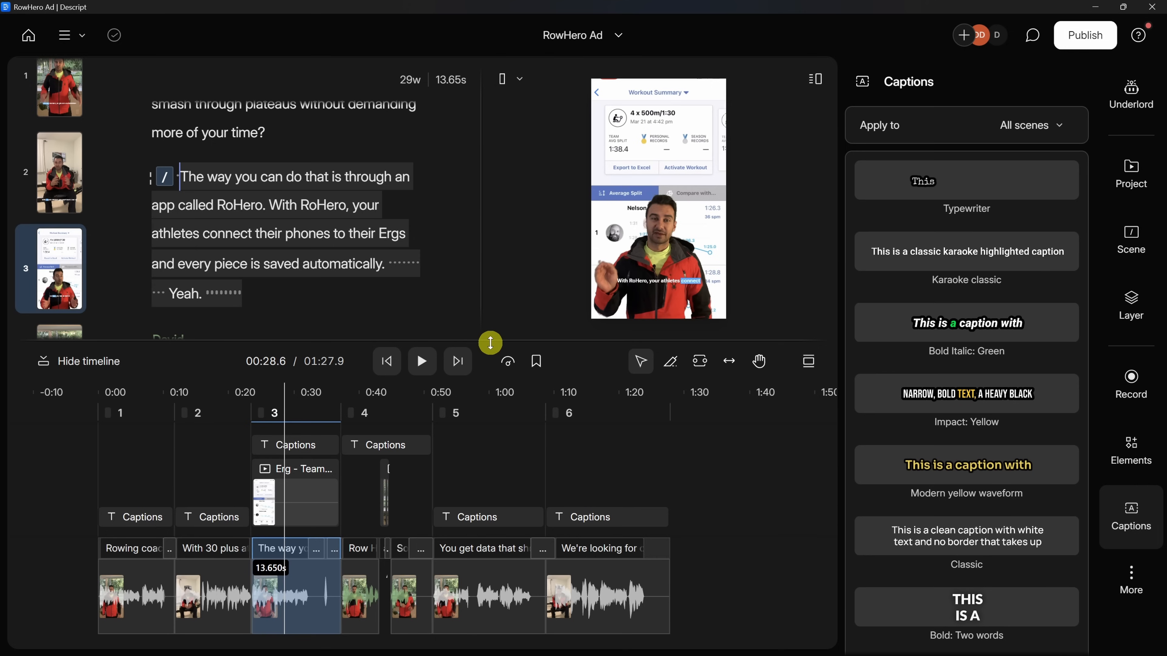
{"action": "left_click_drag", "start_coordinate": [491, 343], "coordinate": [492, 342]}
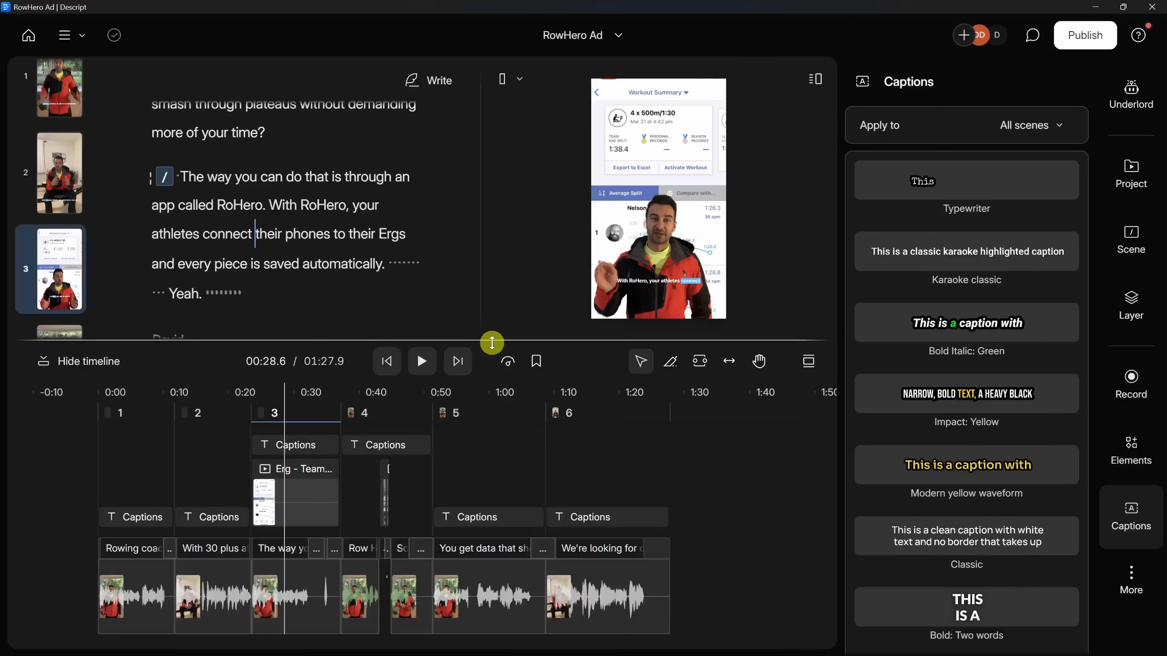
Delete the captions layers of scenes 6, 5, 4, 3 and 2 from the timeline
{"action": "left_click", "coordinate": [602, 518]}
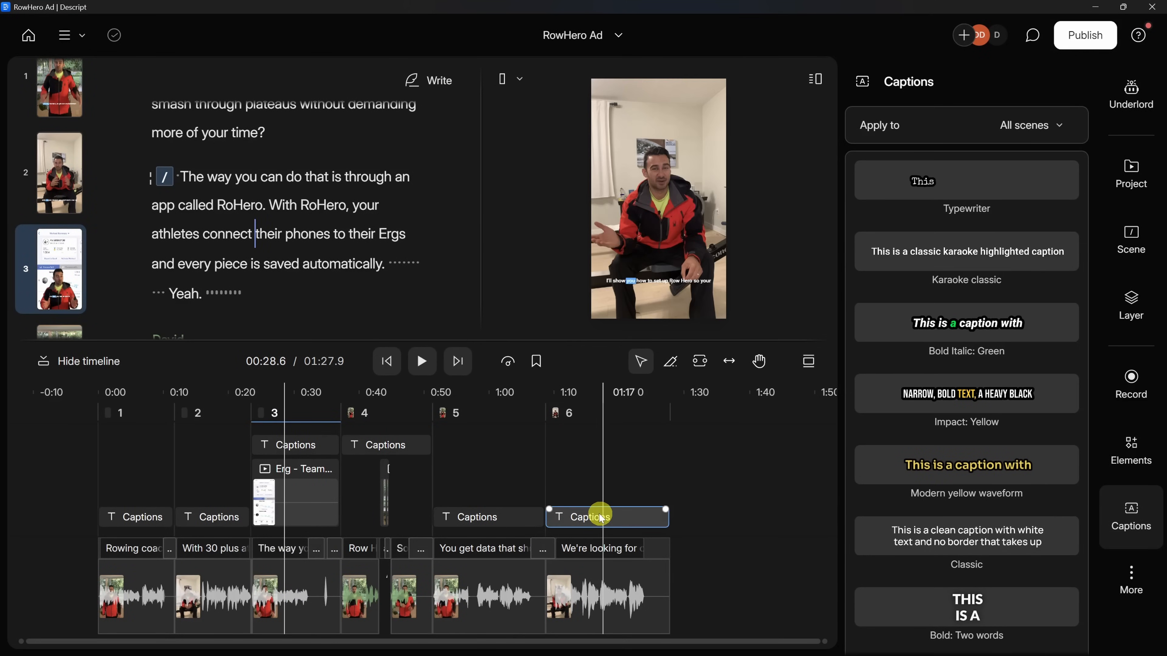
{"action": "key", "text": "Delete"}
{"action": "left_click", "coordinate": [488, 518]}
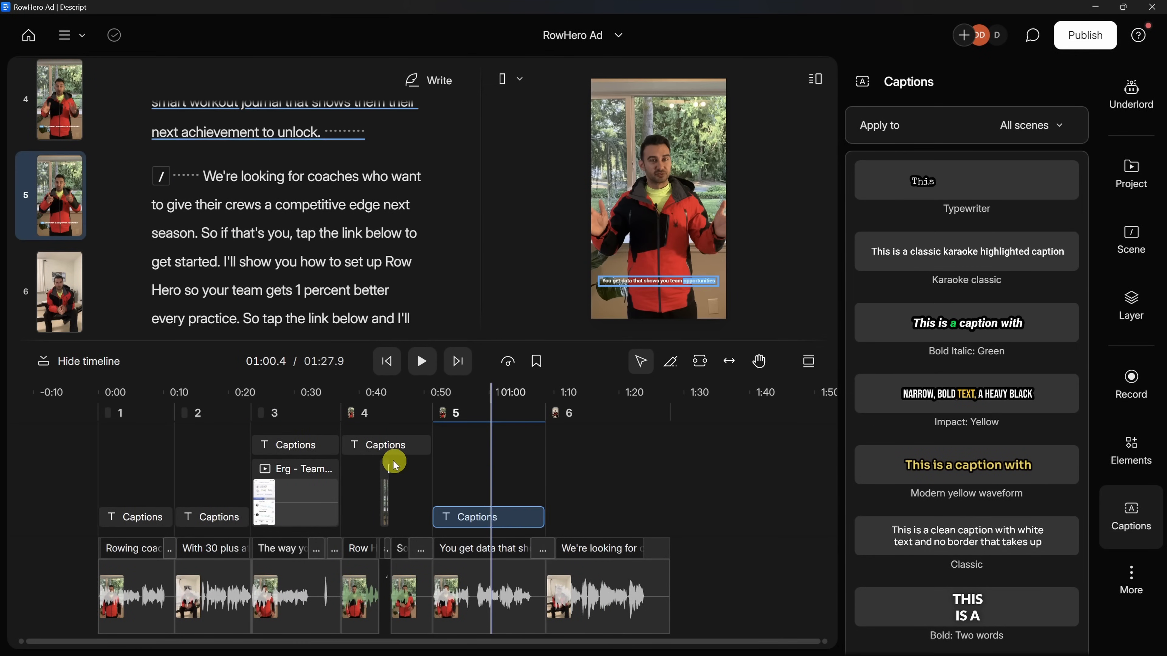
{"action": "key", "text": "Delete"}
{"action": "left_click", "coordinate": [379, 448]}
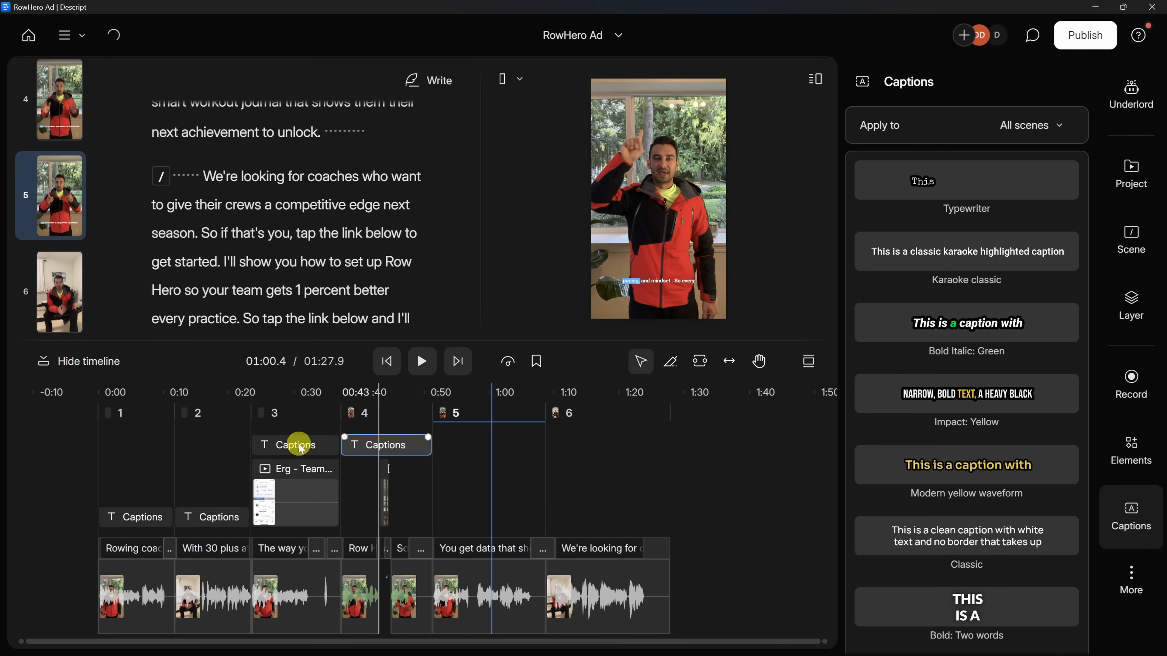
{"action": "key", "text": "Delete"}
{"action": "left_click", "coordinate": [296, 446]}
{"action": "key", "text": "Delete"}
{"action": "left_click", "coordinate": [208, 519]}
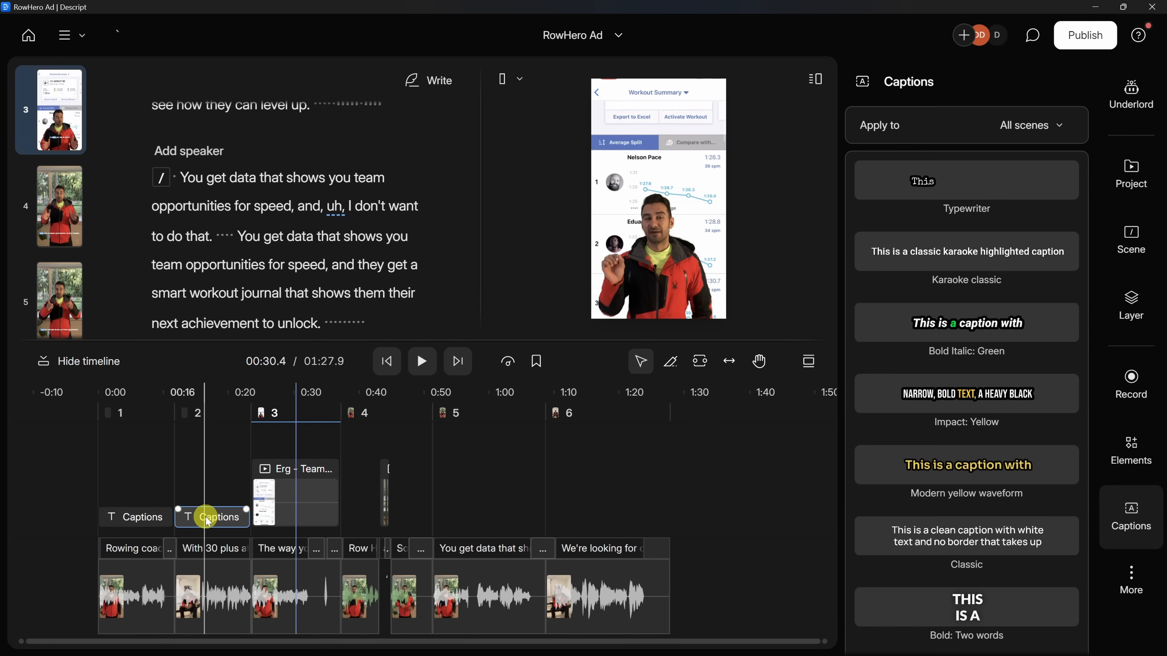
{"action": "key", "text": "Delete"}
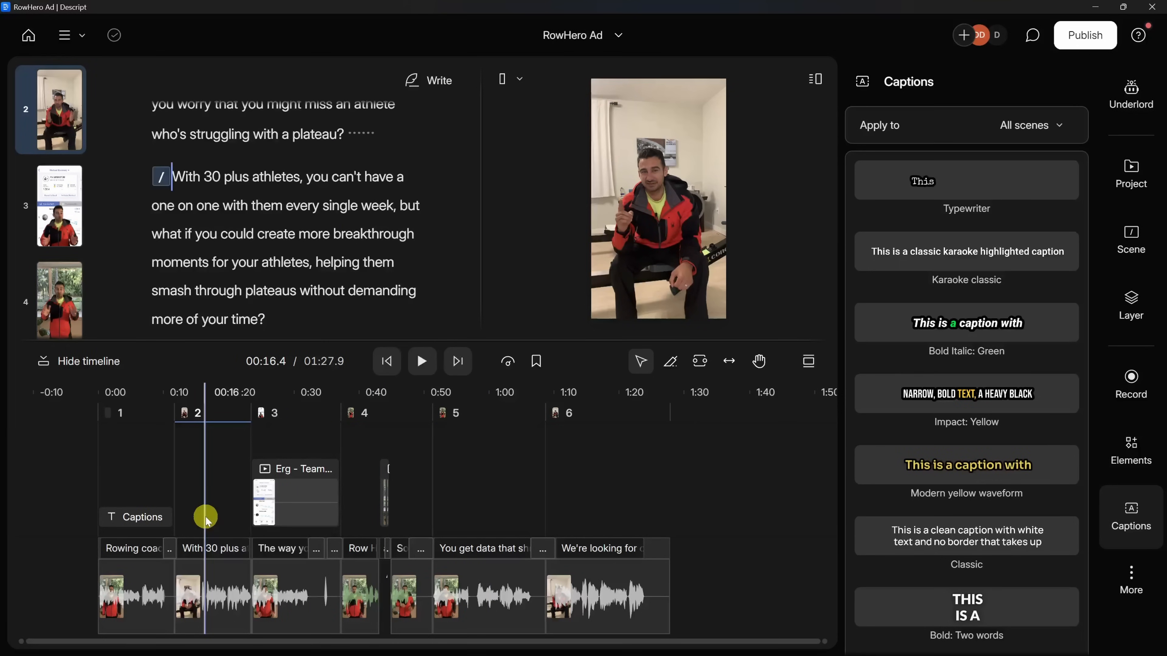
Extend scene 1's captions layer in the timeline to the end of scene 6
{"action": "left_click", "coordinate": [170, 516]}
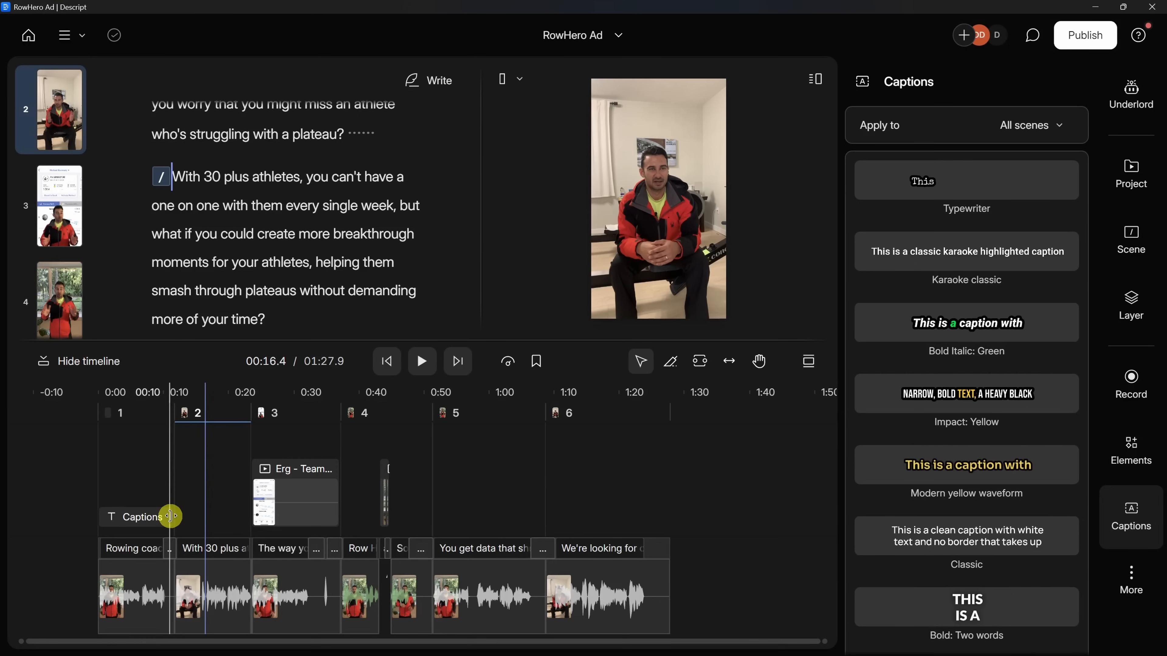
{"action": "left_click_drag", "start_coordinate": [169, 517], "coordinate": [670, 481]}
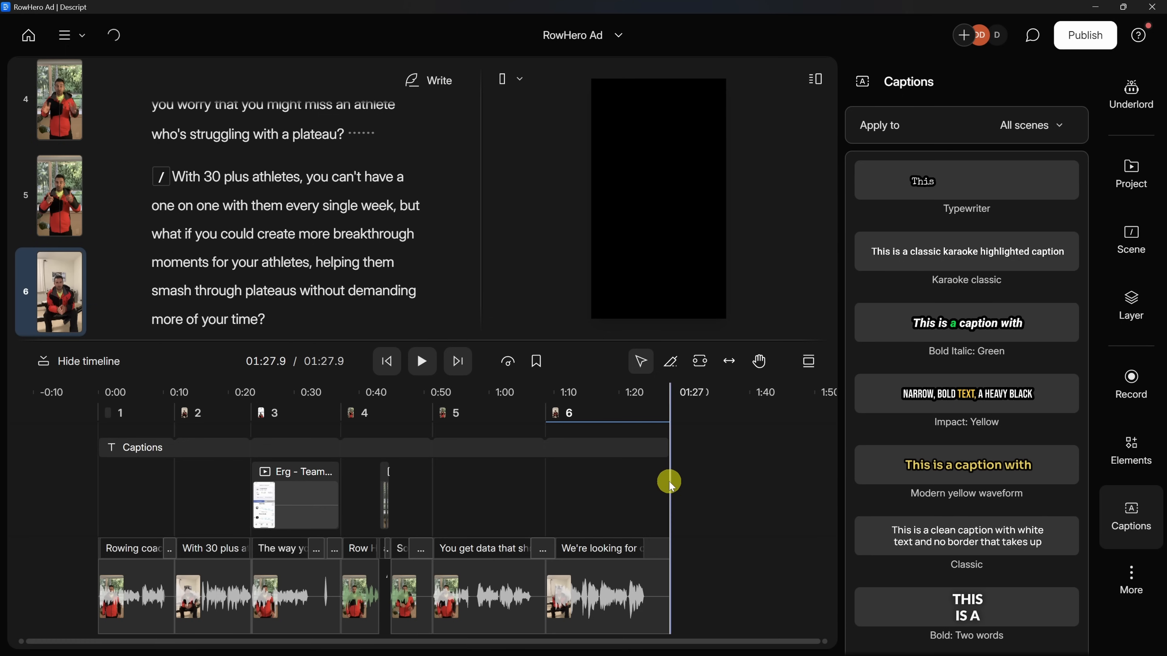
Set the captions' font size to 120 for all scenes, then hide the timeline
{"action": "left_click", "coordinate": [561, 449]}
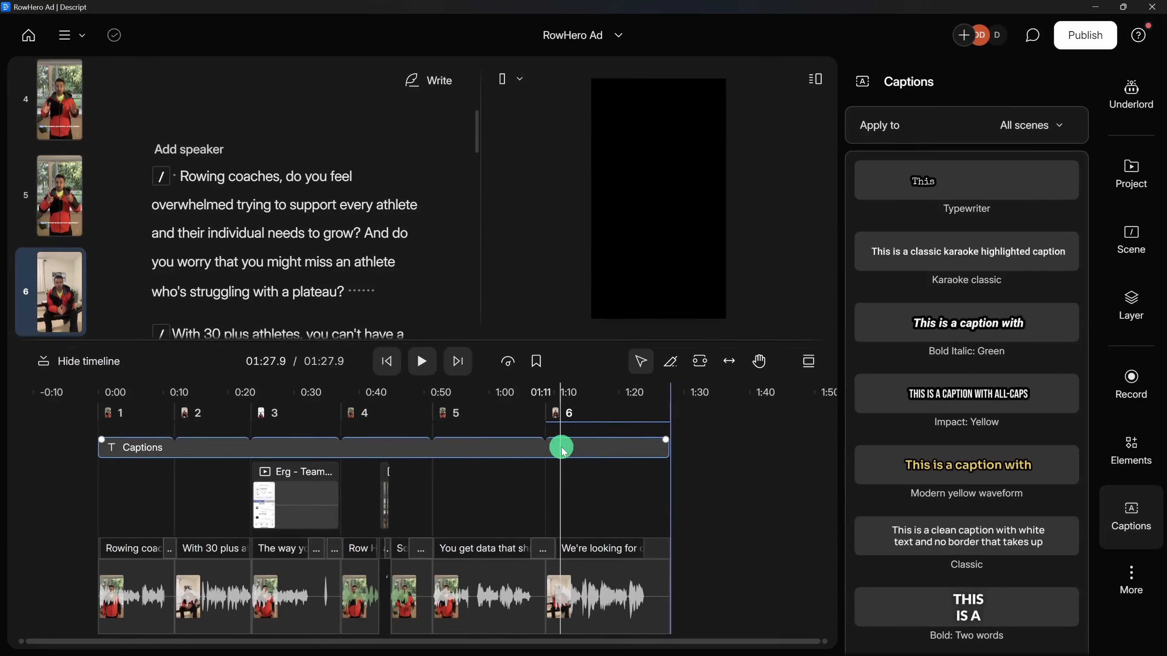
{"action": "left_click", "coordinate": [1131, 309]}
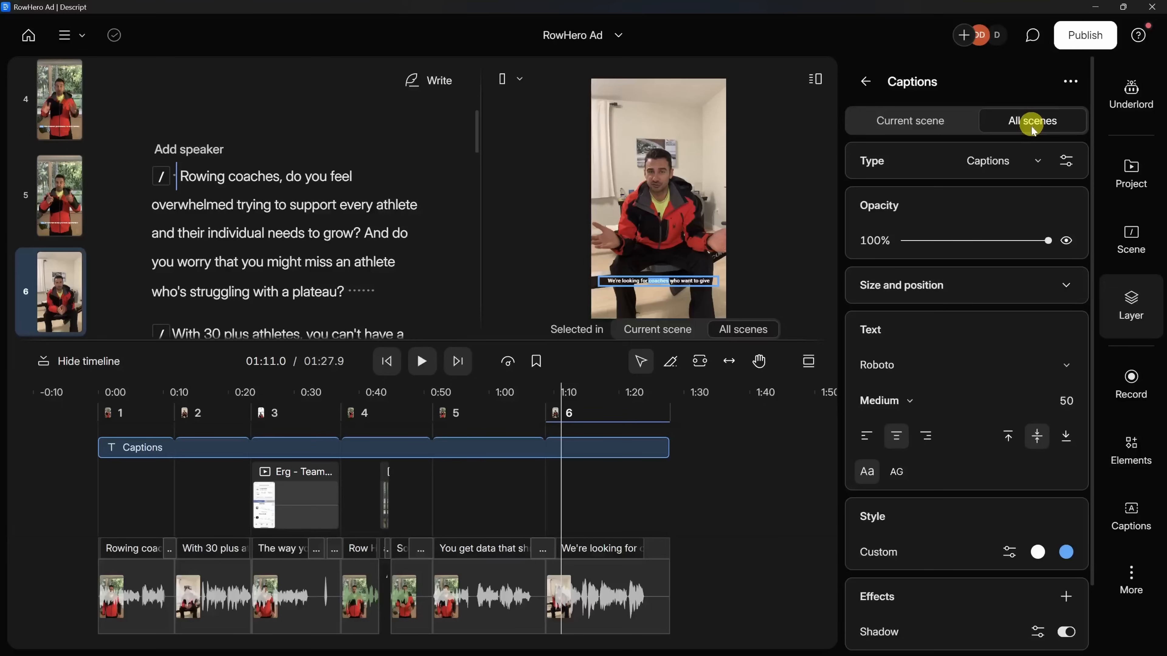
{"action": "left_click", "coordinate": [1066, 401]}
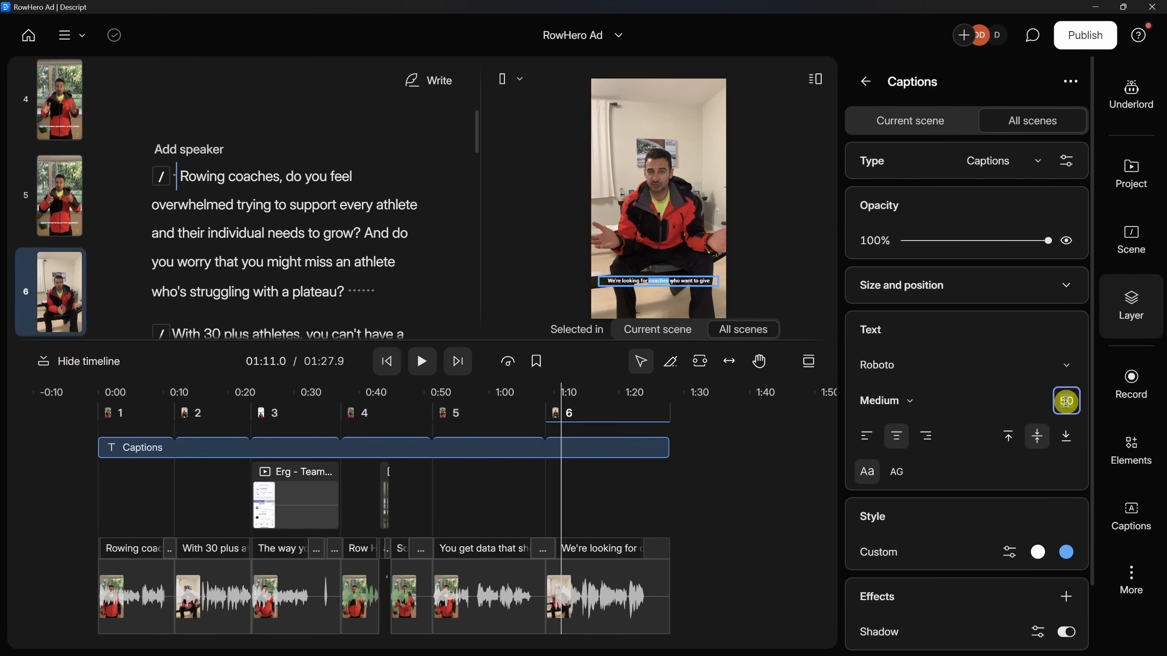
{"action": "type", "text": "110"}
{"action": "key", "text": "Return"}
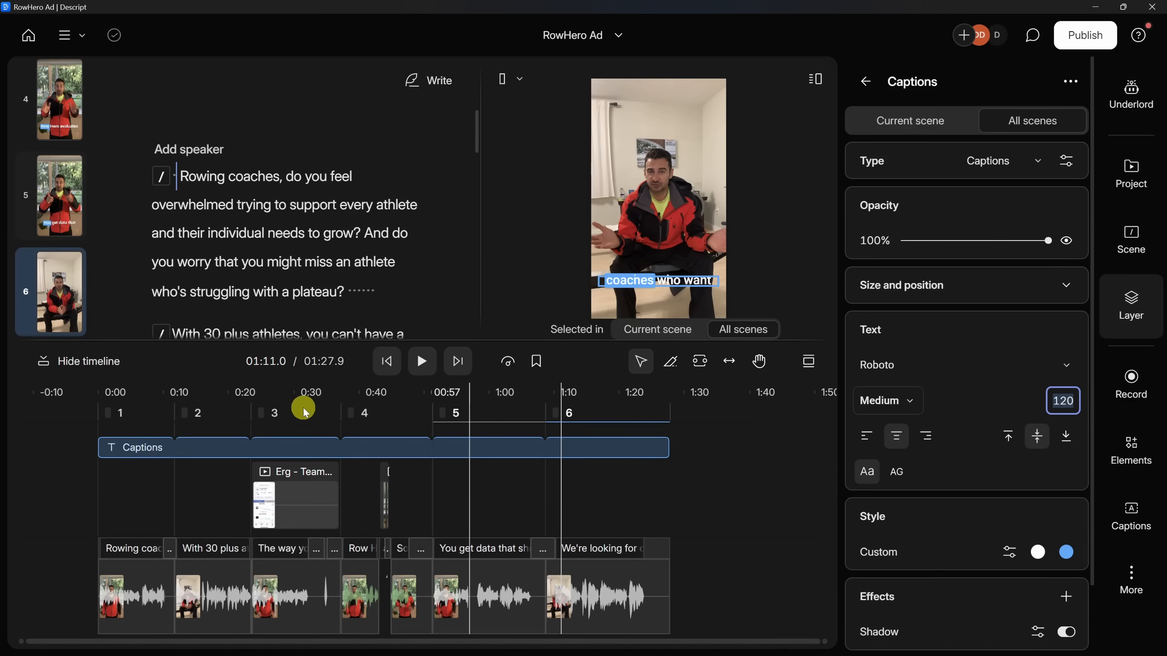
{"action": "left_click", "coordinate": [90, 361]}
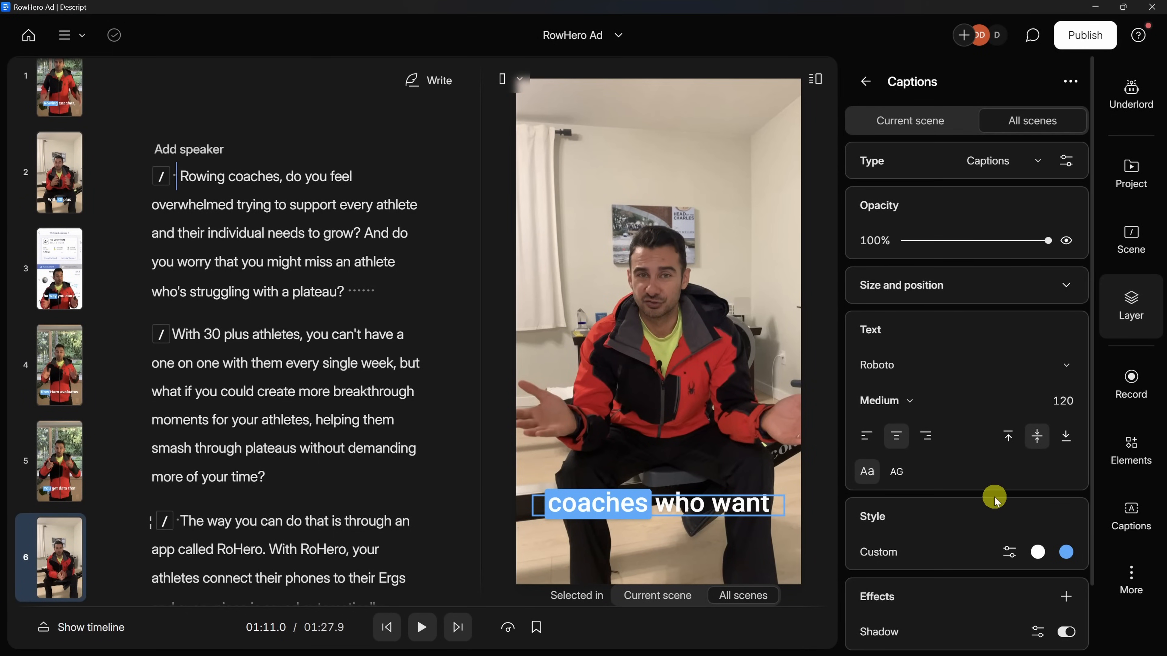
Add a border to the custom caption text style and close the style settings
{"action": "left_click", "coordinate": [1009, 554]}
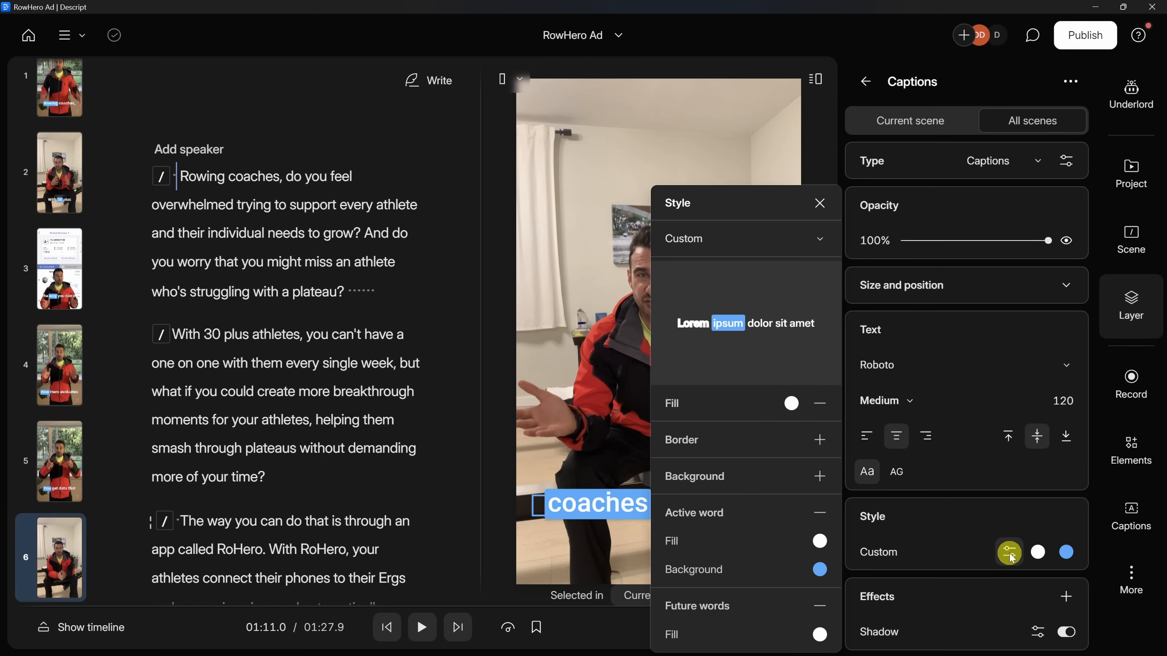
{"action": "left_click", "coordinate": [820, 440]}
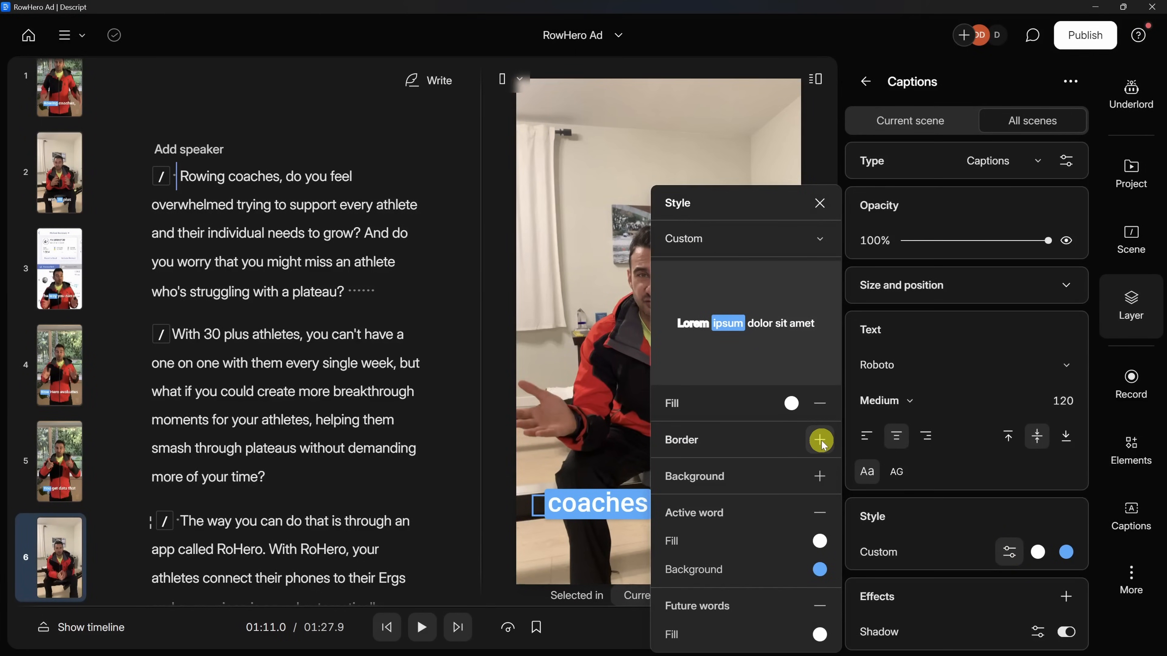
{"action": "left_click", "coordinate": [819, 203]}
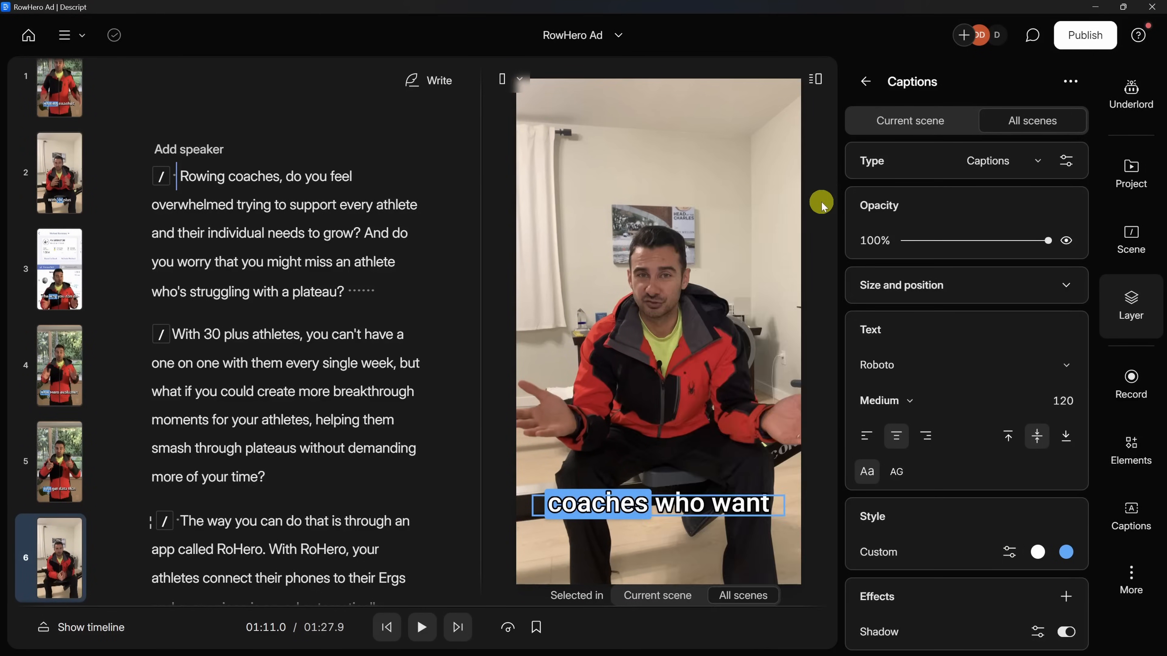
Play scene 3 from its beginning to check the captions over the app footage
{"action": "left_click", "coordinate": [180, 521]}
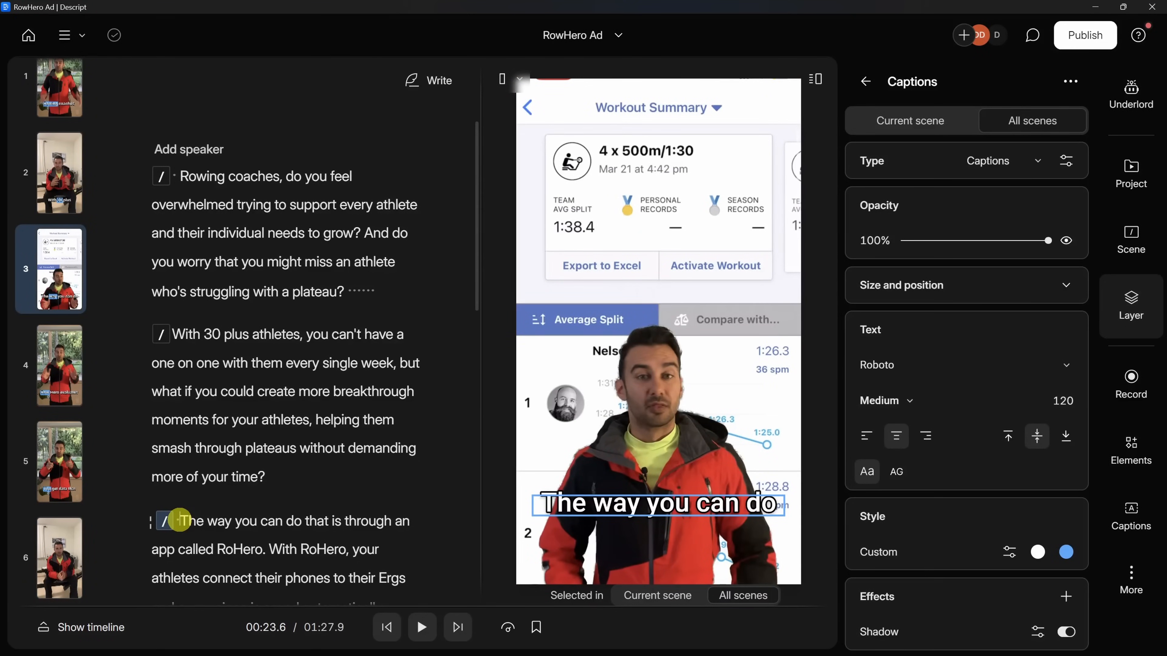
{"action": "key", "text": "space"}
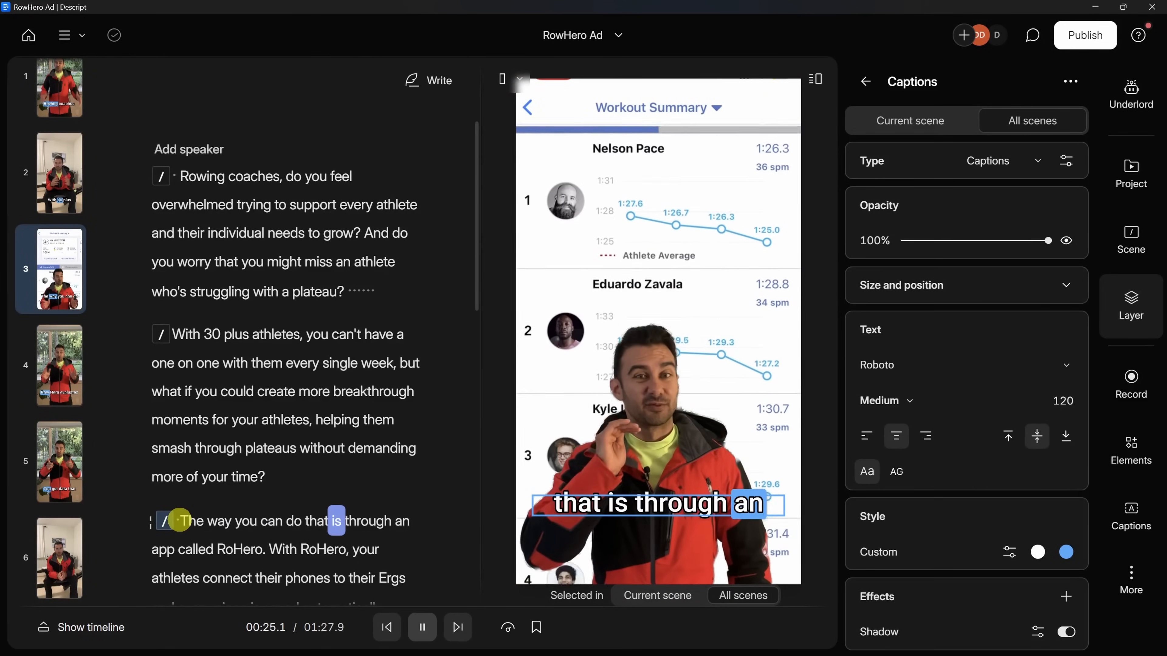
{"action": "key", "text": "space"}
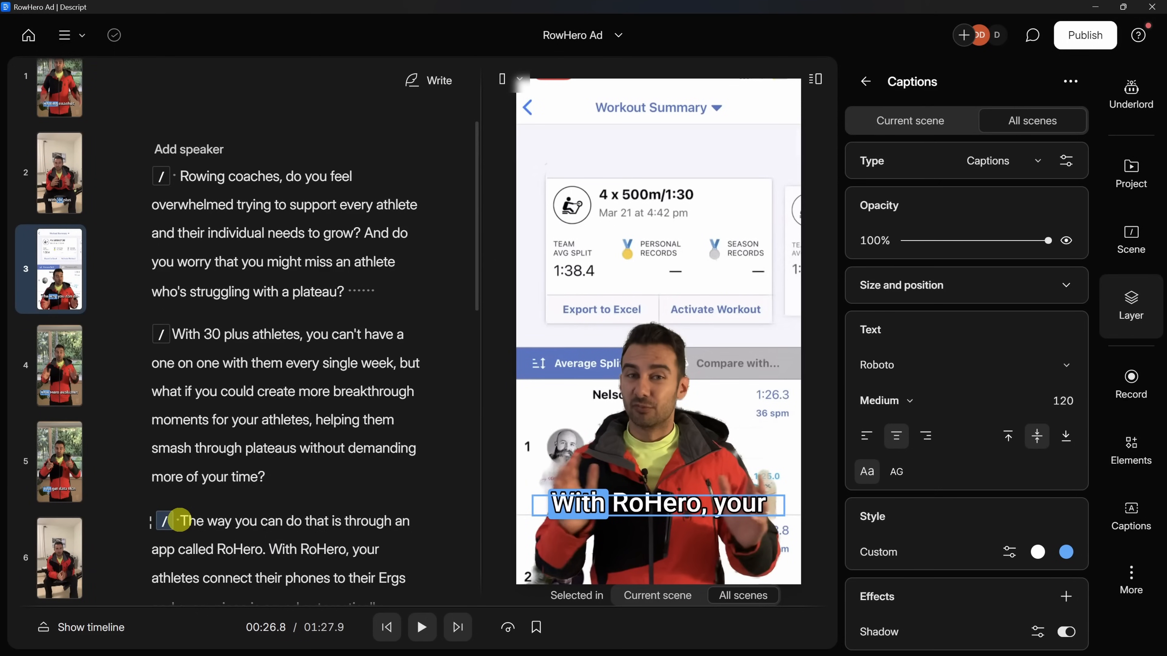
Correct every occurrence of "RoHero" in the transcript to "RowHero" and check the caption
{"action": "double_click", "coordinate": [242, 550]}
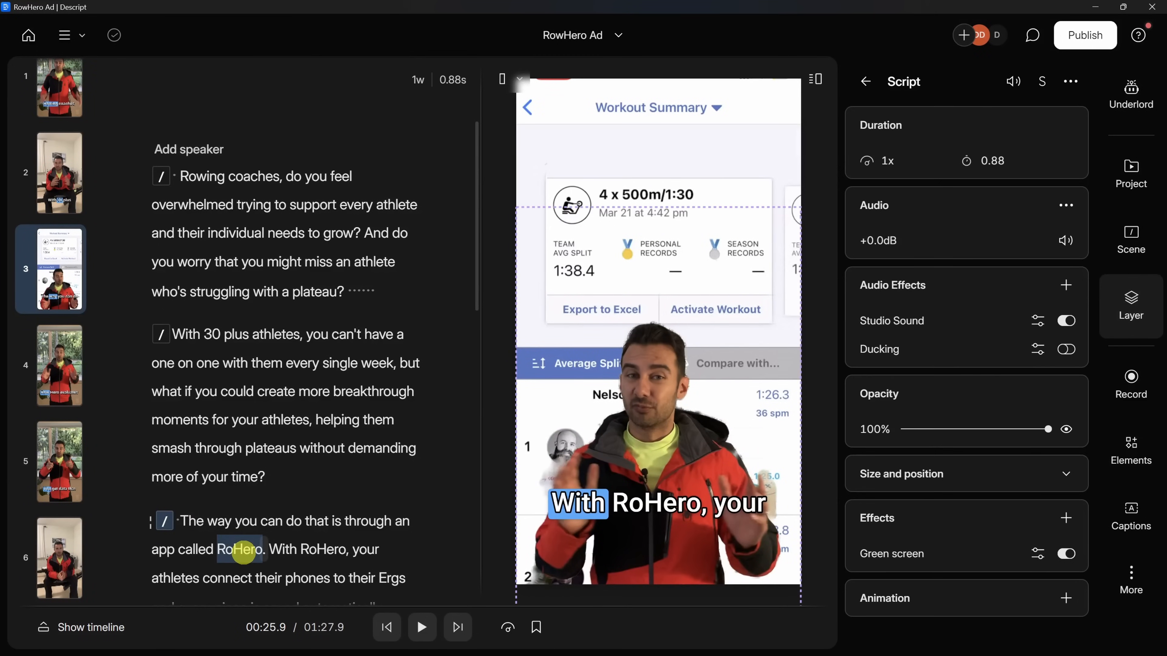
{"action": "left_click", "coordinate": [349, 517]}
{"action": "type", "text": "RowHero"}
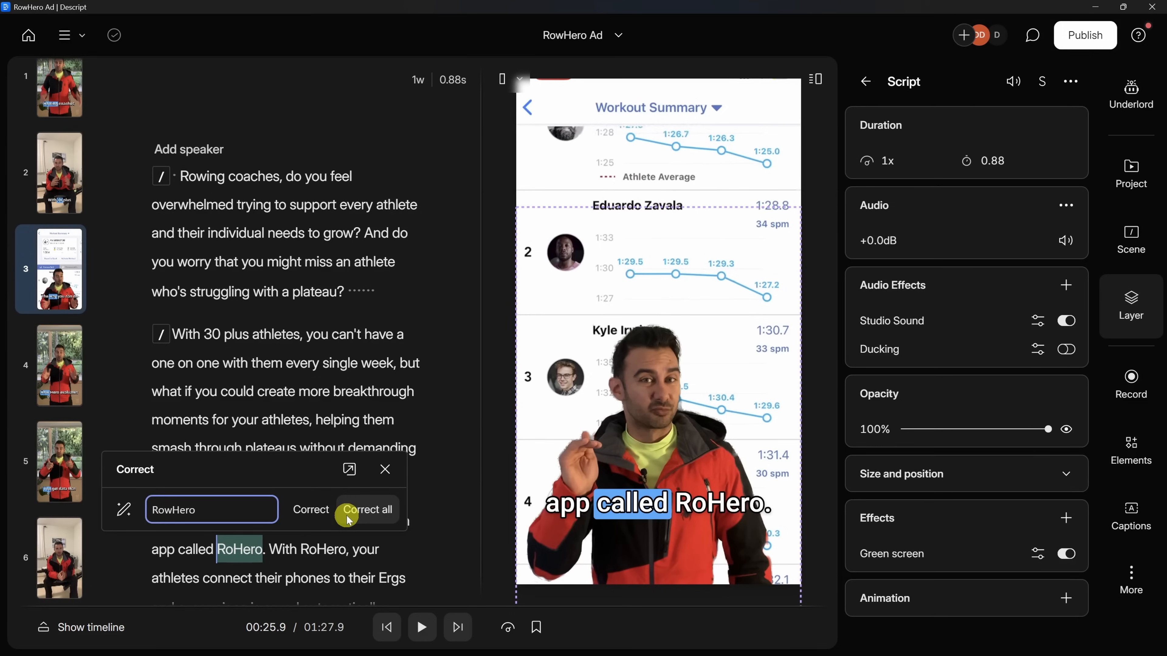
{"action": "left_click", "coordinate": [348, 518]}
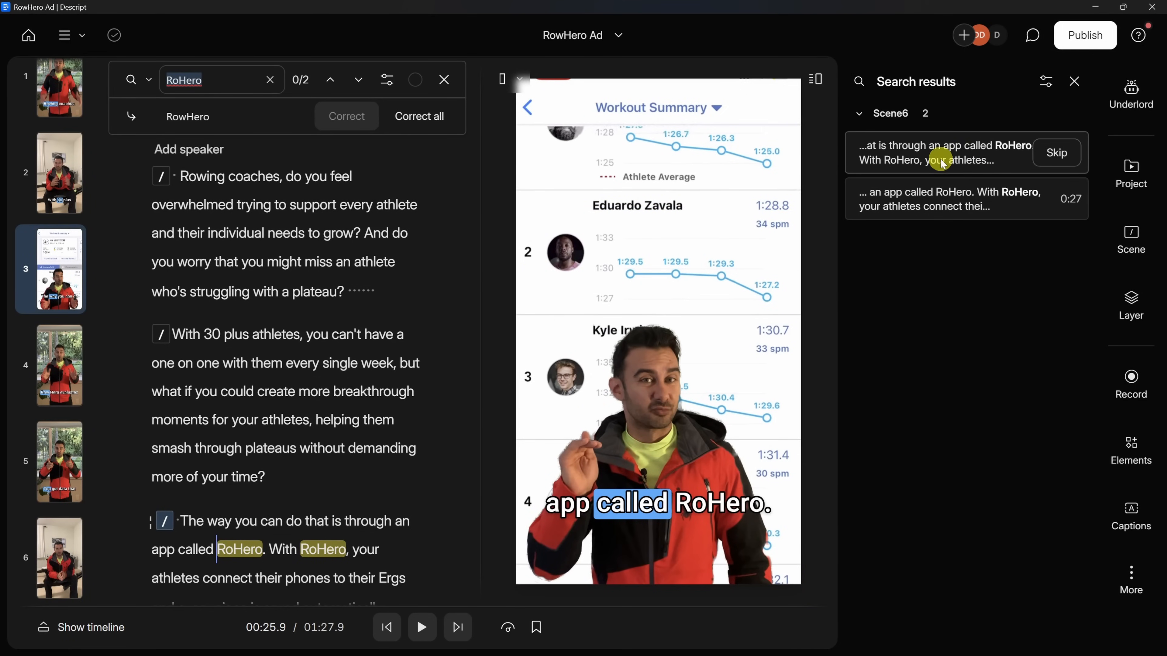
{"action": "left_click", "coordinate": [415, 120]}
{"action": "left_click", "coordinate": [688, 504]}
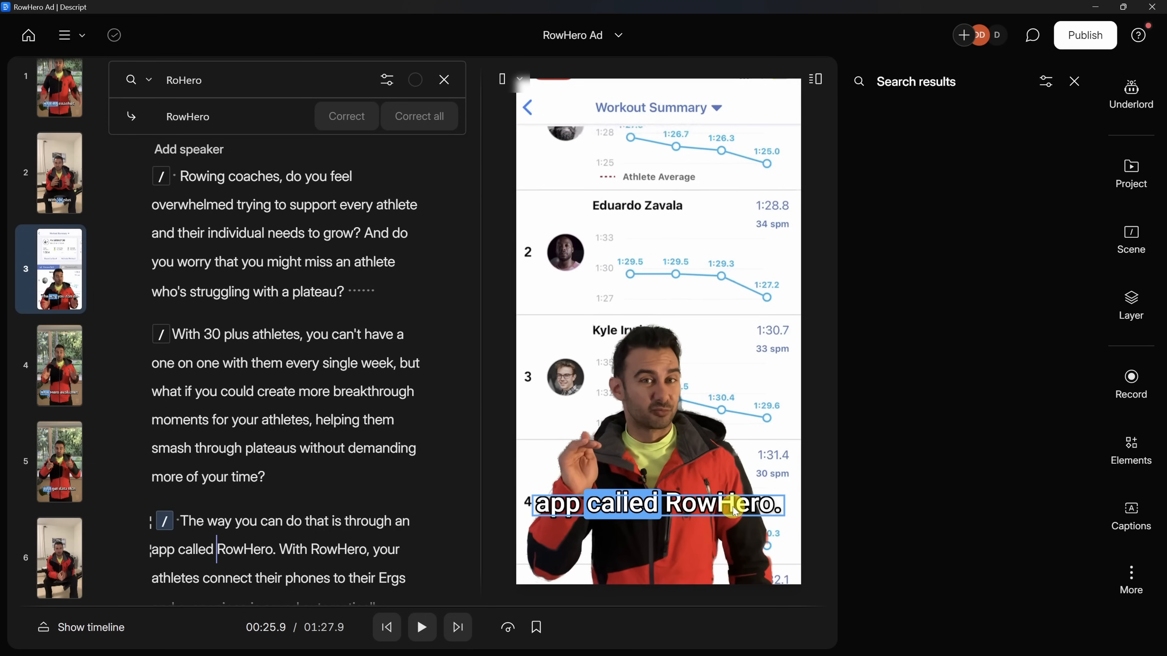
Open Underlord's Translate tool and choose Italian as the language to translate to
{"action": "left_click", "coordinate": [1134, 95]}
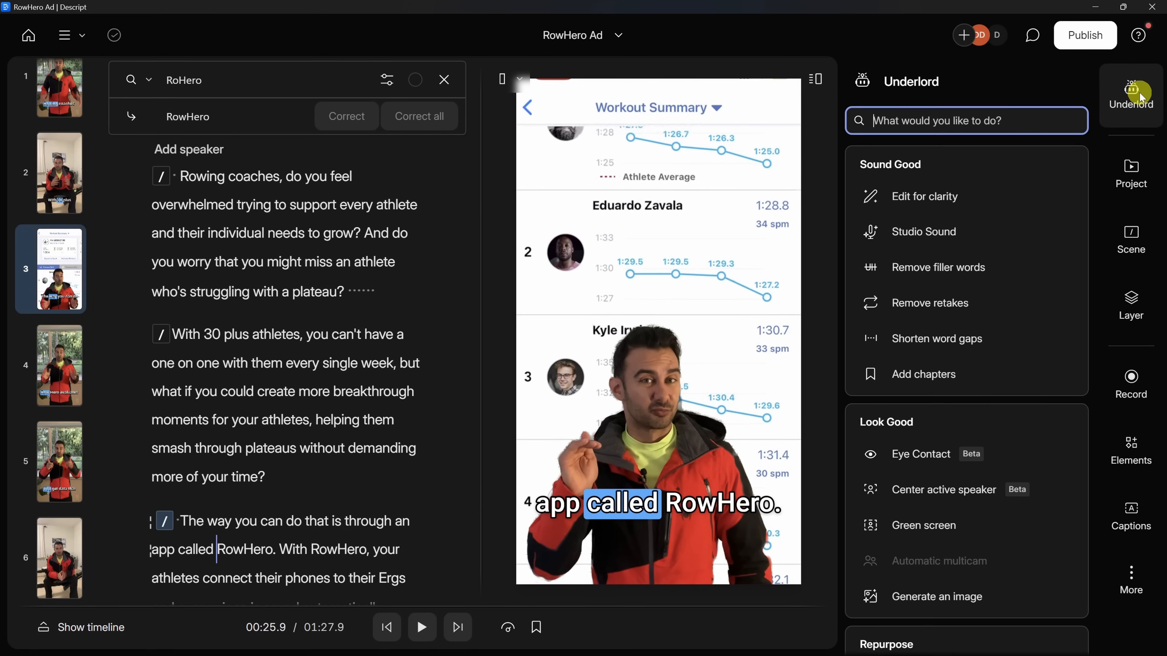
{"action": "scroll", "coordinate": [991, 262], "scroll_direction": "down", "scroll_amount": 10}
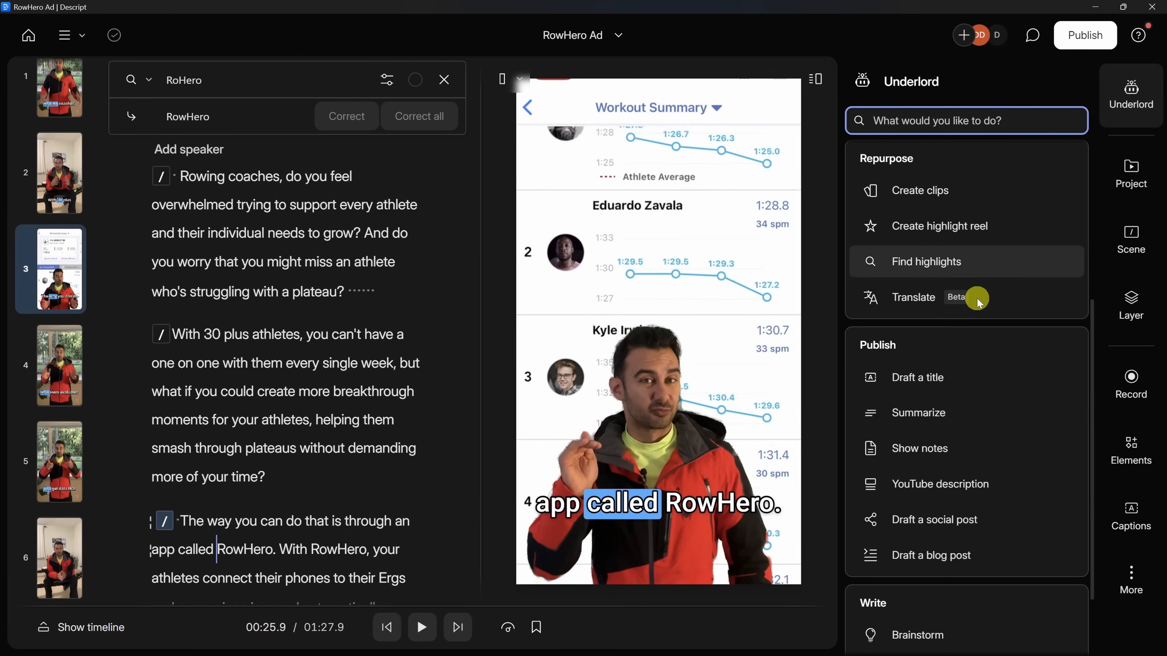
{"action": "left_click", "coordinate": [909, 304]}
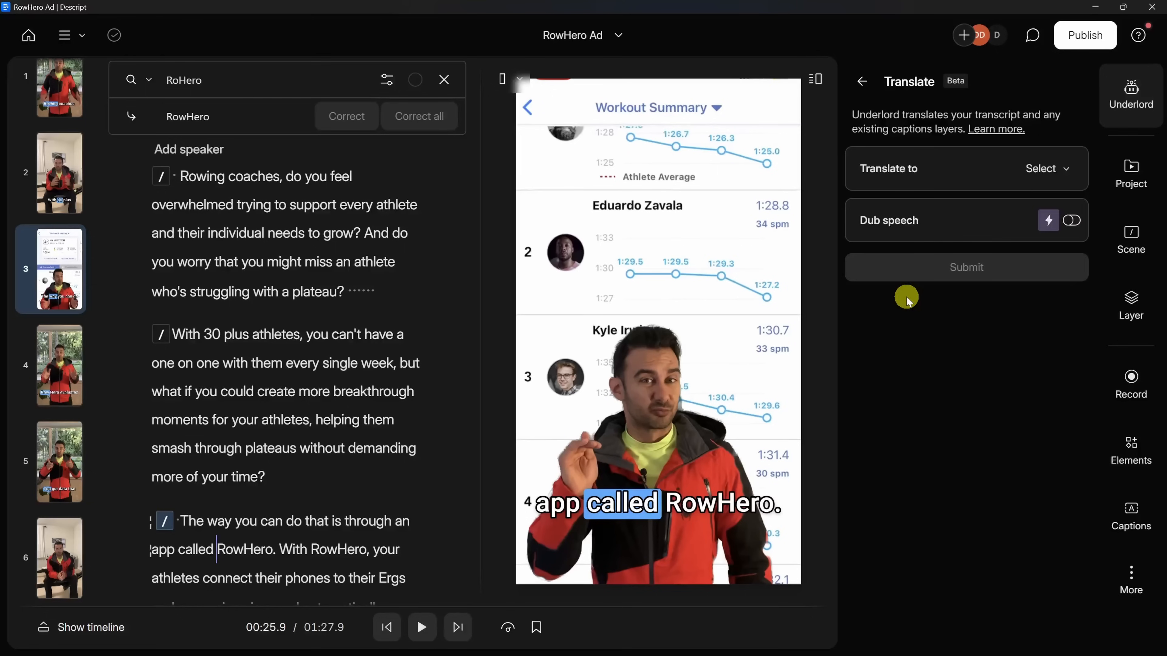
{"action": "left_click", "coordinate": [1044, 169]}
{"action": "scroll", "coordinate": [1075, 413], "scroll_direction": "down", "scroll_amount": 4}
{"action": "left_click", "coordinate": [1080, 425]}
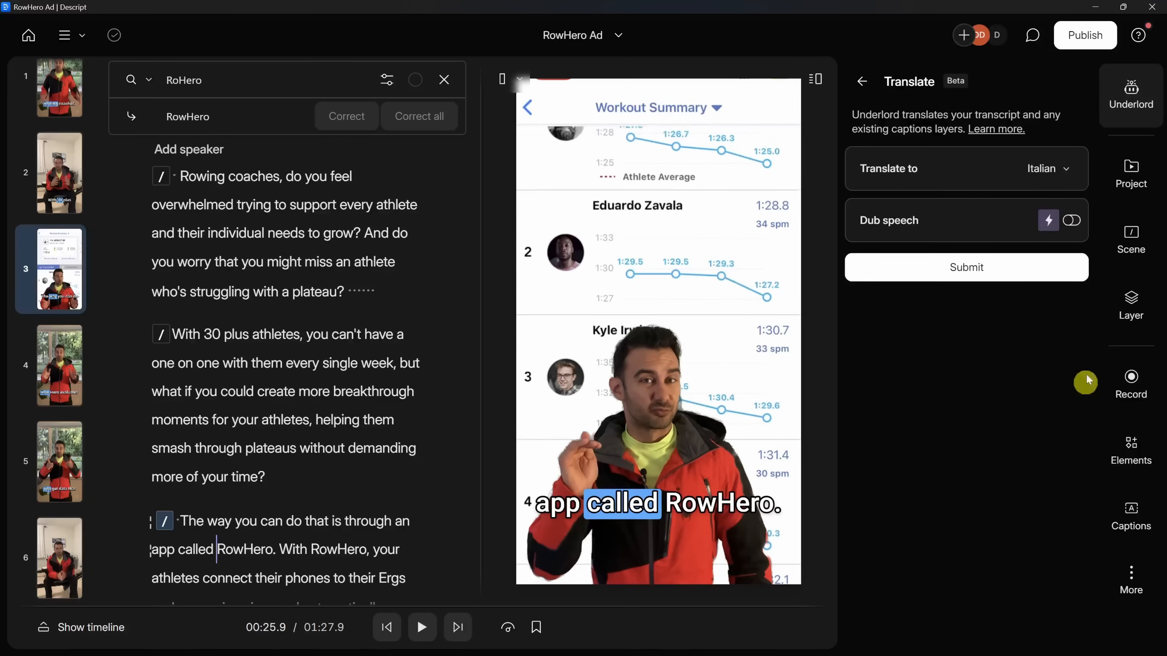
Enable speech dubbing, assign the speaker's AI voice to the unassigned speech, and submit the translation
{"action": "left_click", "coordinate": [1070, 221]}
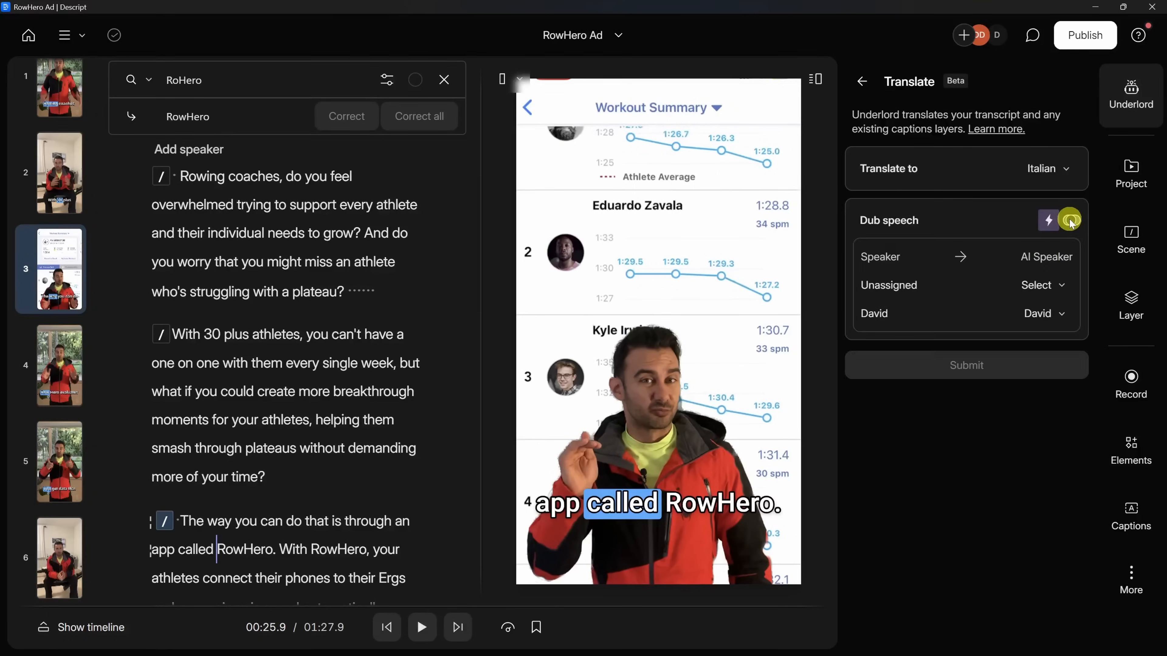
{"action": "left_click", "coordinate": [1043, 285]}
{"action": "left_click", "coordinate": [1052, 351]}
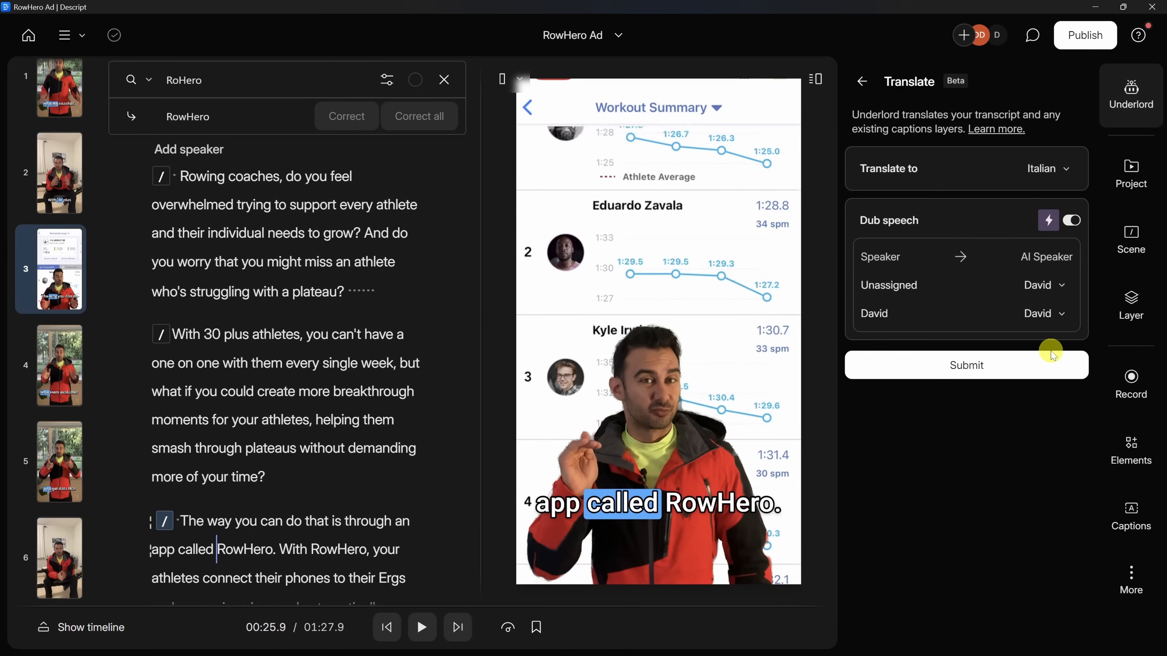
{"action": "left_click", "coordinate": [1014, 369]}
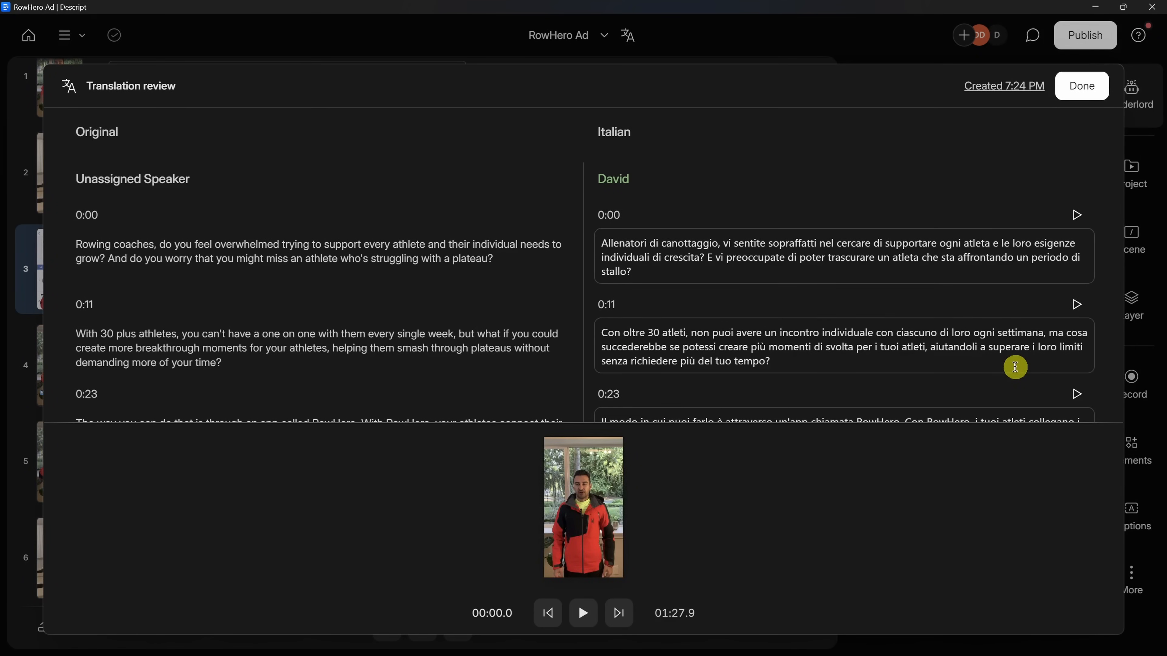
Enlarge the translation preview, play part of the first Italian paragraph, then finish the review and close the Underlord tools
{"action": "left_click_drag", "start_coordinate": [586, 422], "coordinate": [585, 323]}
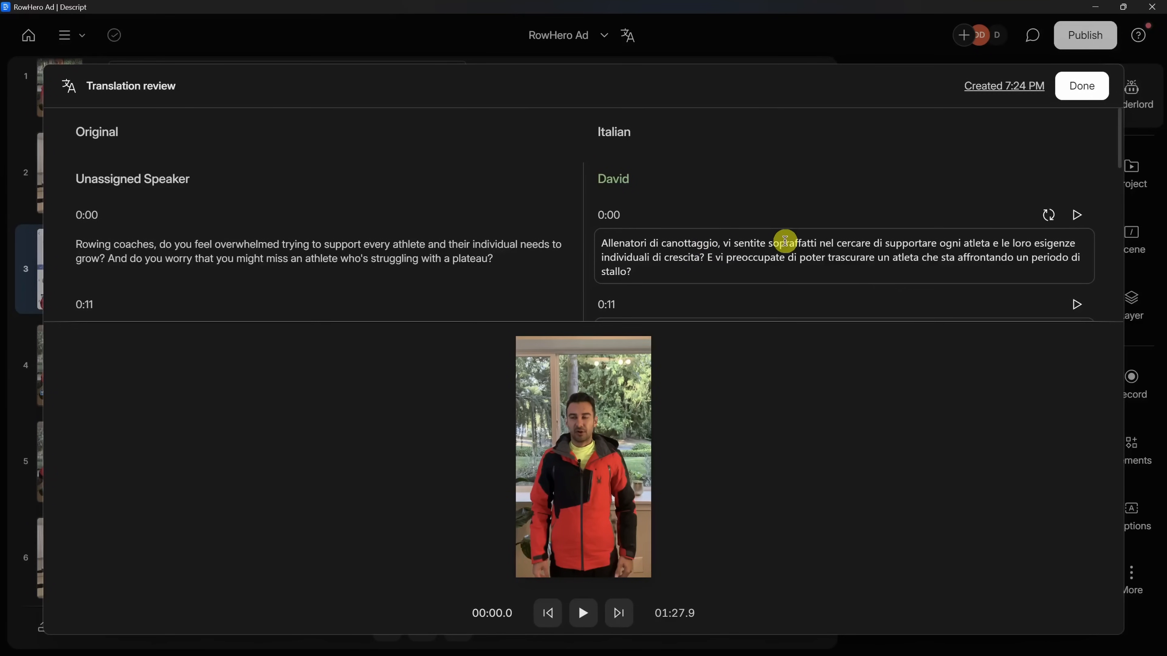
{"action": "left_click", "coordinate": [1077, 216]}
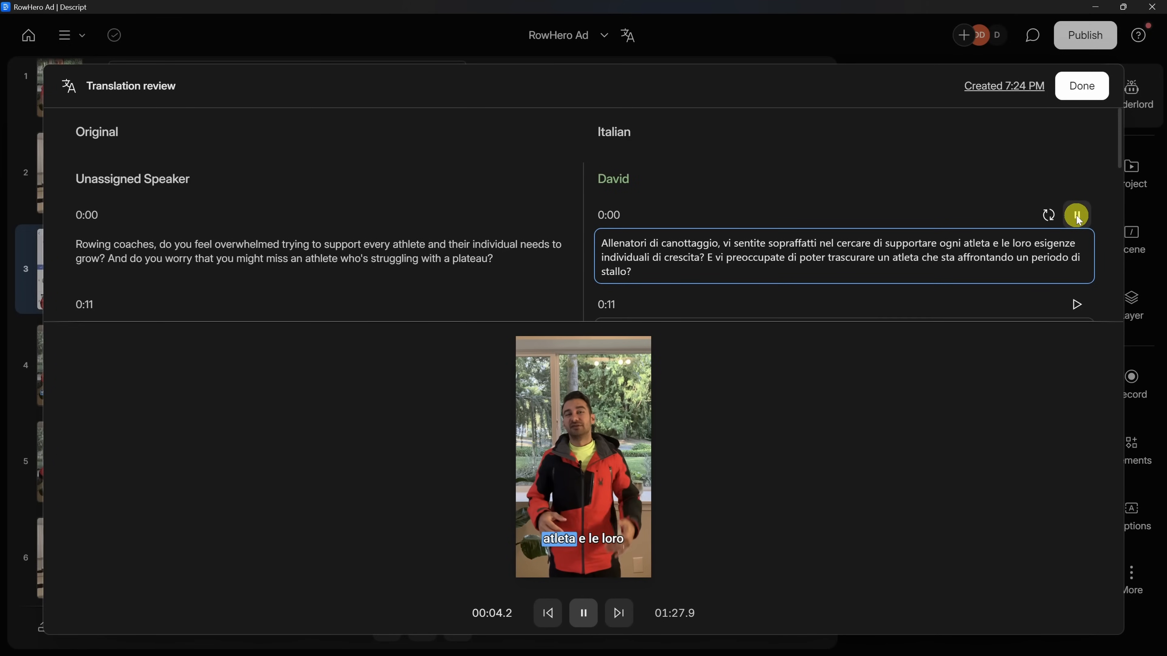
{"action": "left_click", "coordinate": [1078, 217]}
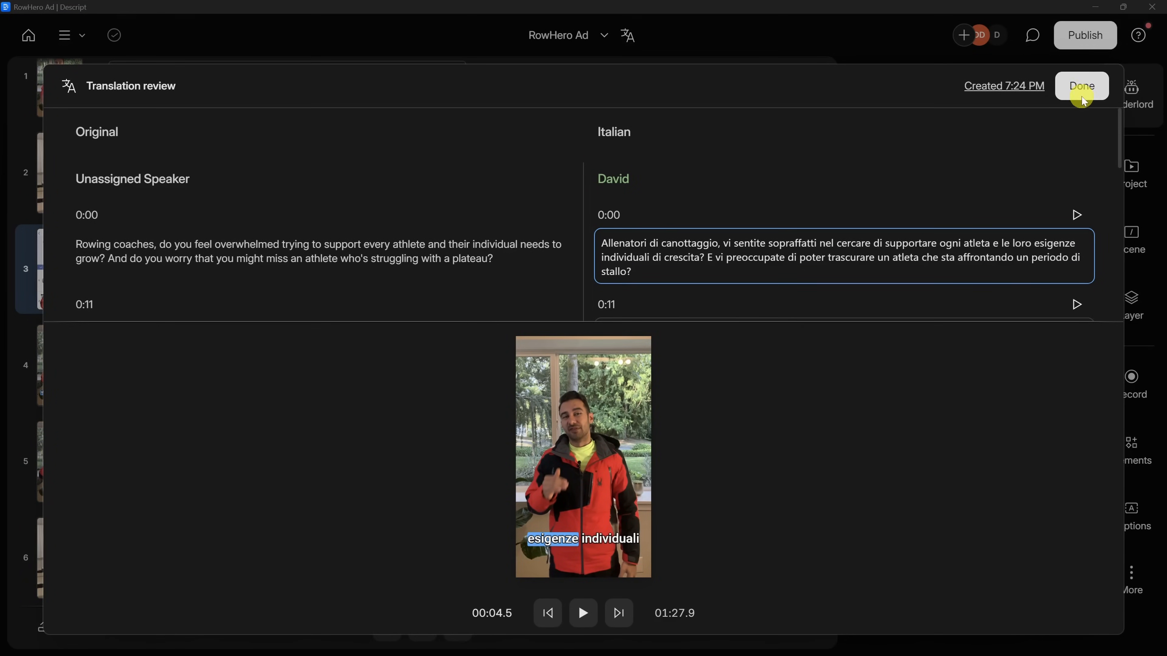
{"action": "left_click", "coordinate": [1081, 87]}
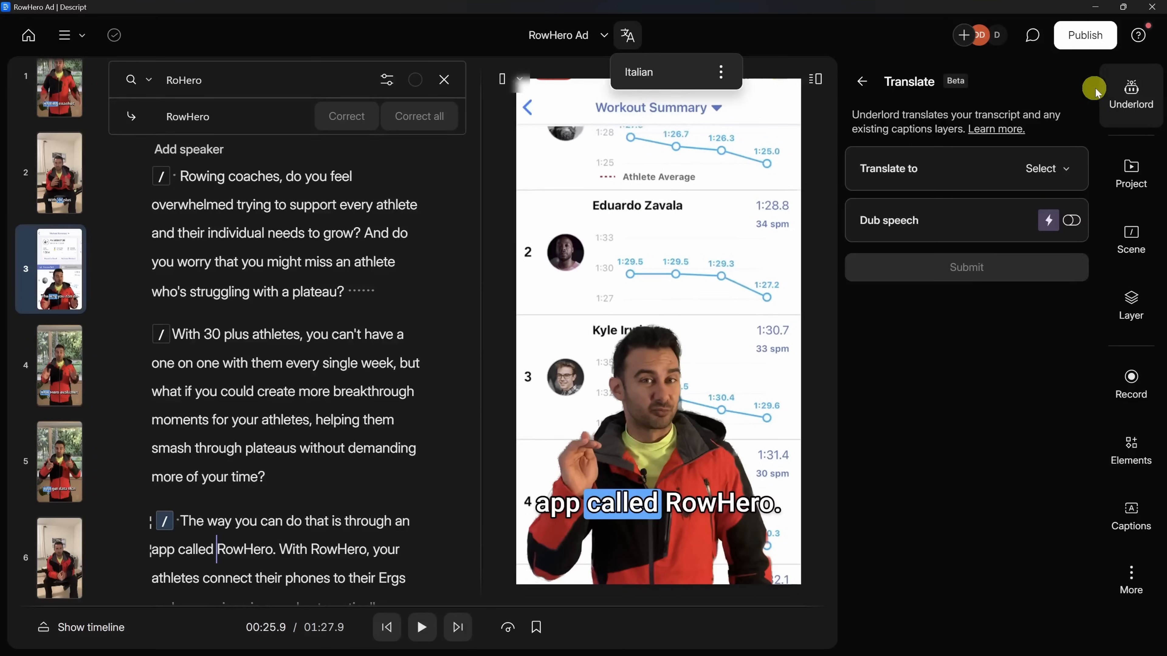
{"action": "left_click", "coordinate": [1122, 89]}
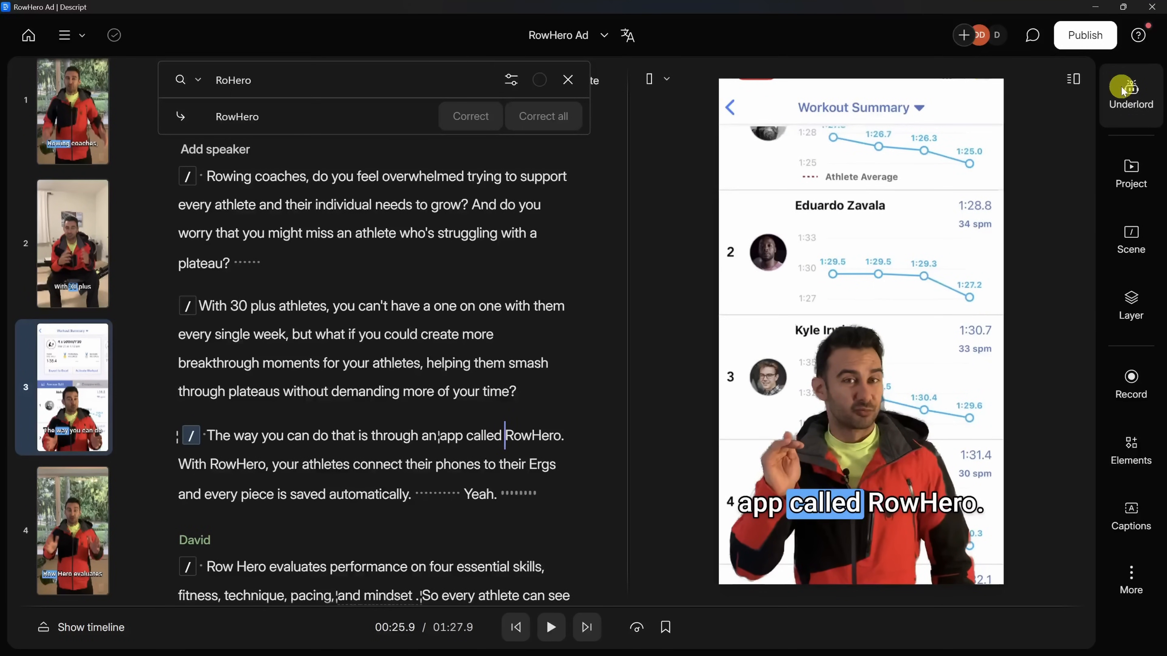
Open the publishing options and examine the available destinations, keeping Web link
{"action": "left_click", "coordinate": [1086, 36]}
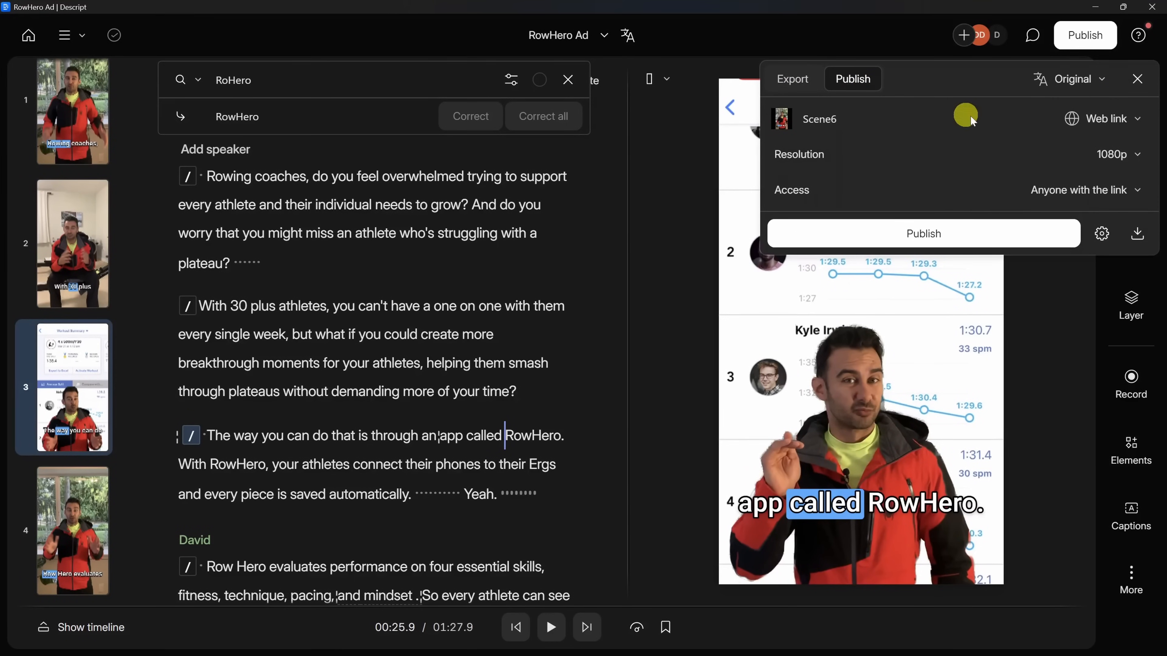
{"action": "left_click", "coordinate": [1128, 121]}
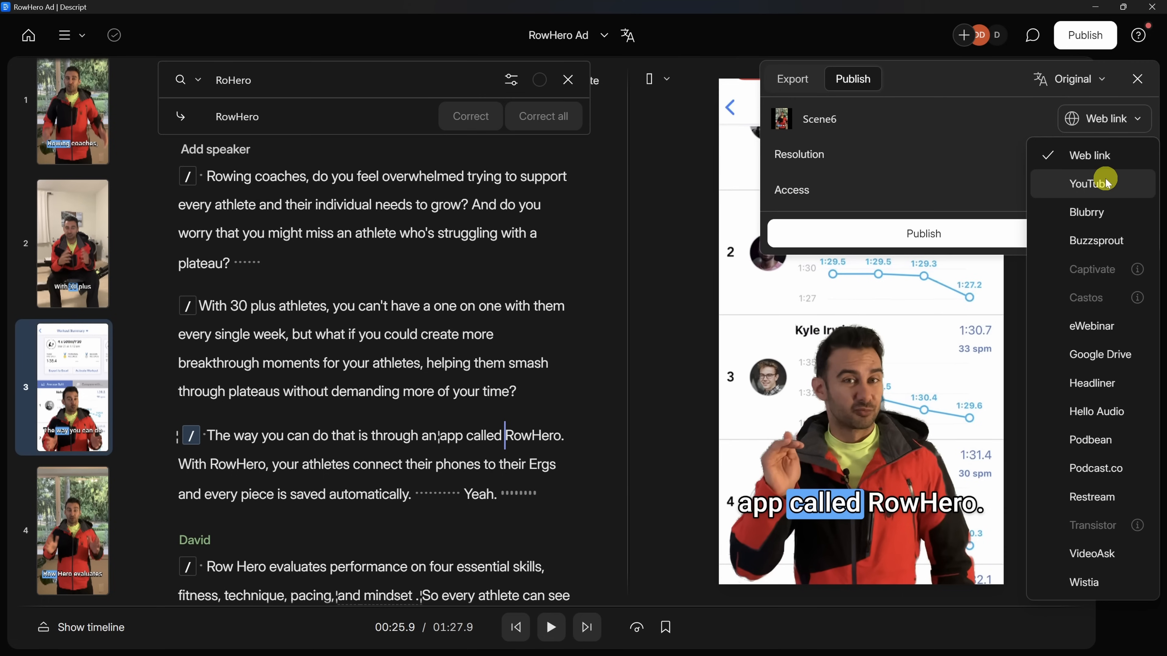
{"action": "left_click", "coordinate": [1108, 120]}
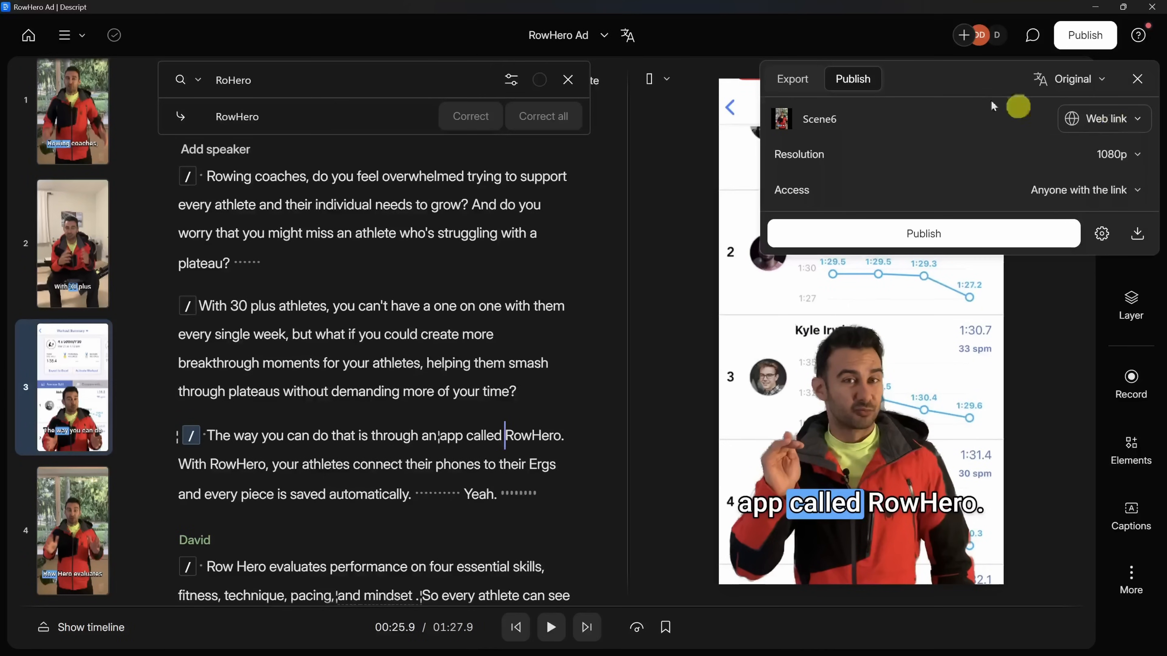
Switch to the video export options and examine the available languages, resolutions, quality and audio settings
{"action": "left_click", "coordinate": [792, 83]}
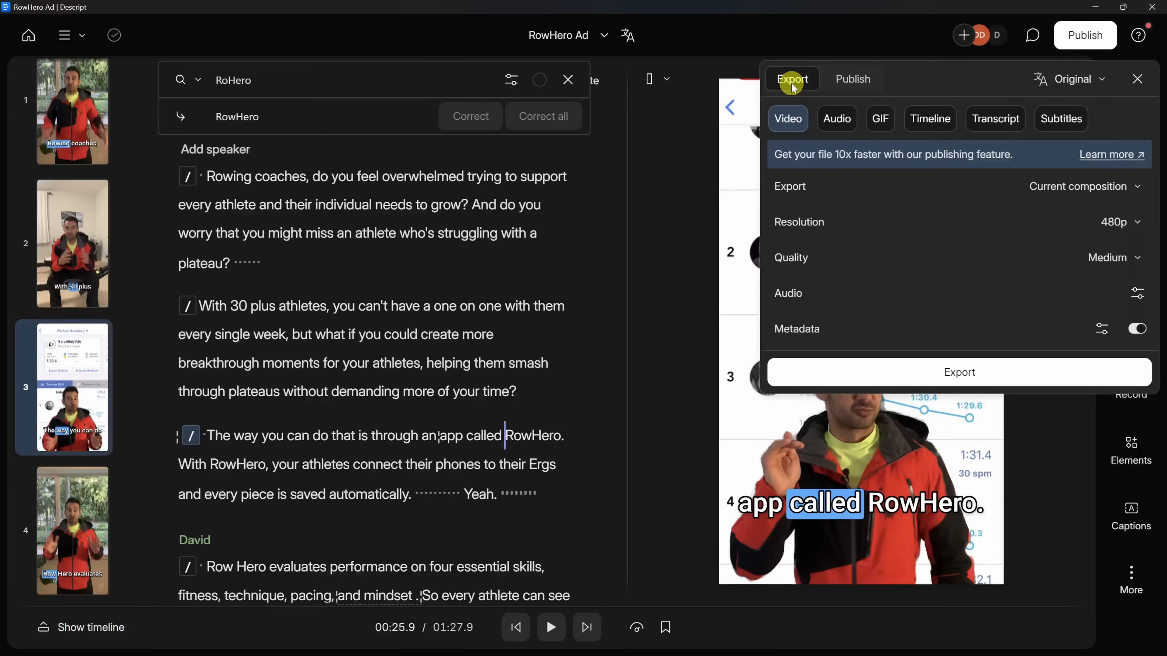
{"action": "left_click", "coordinate": [1081, 82]}
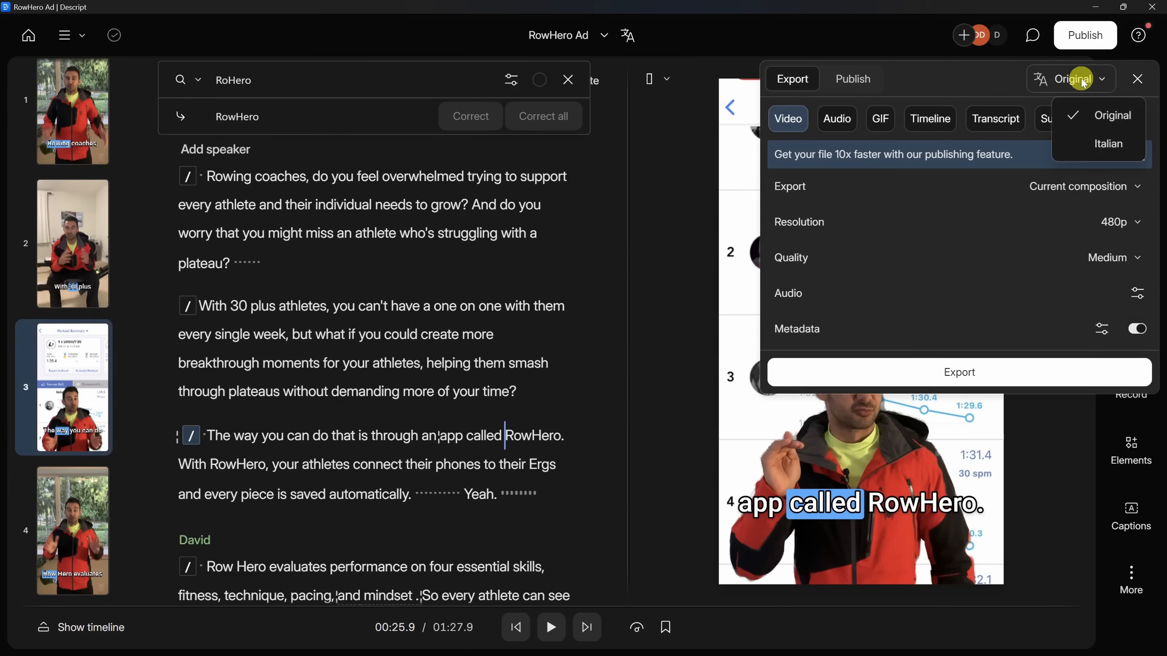
{"action": "left_click", "coordinate": [1129, 227]}
{"action": "left_click", "coordinate": [1129, 227]}
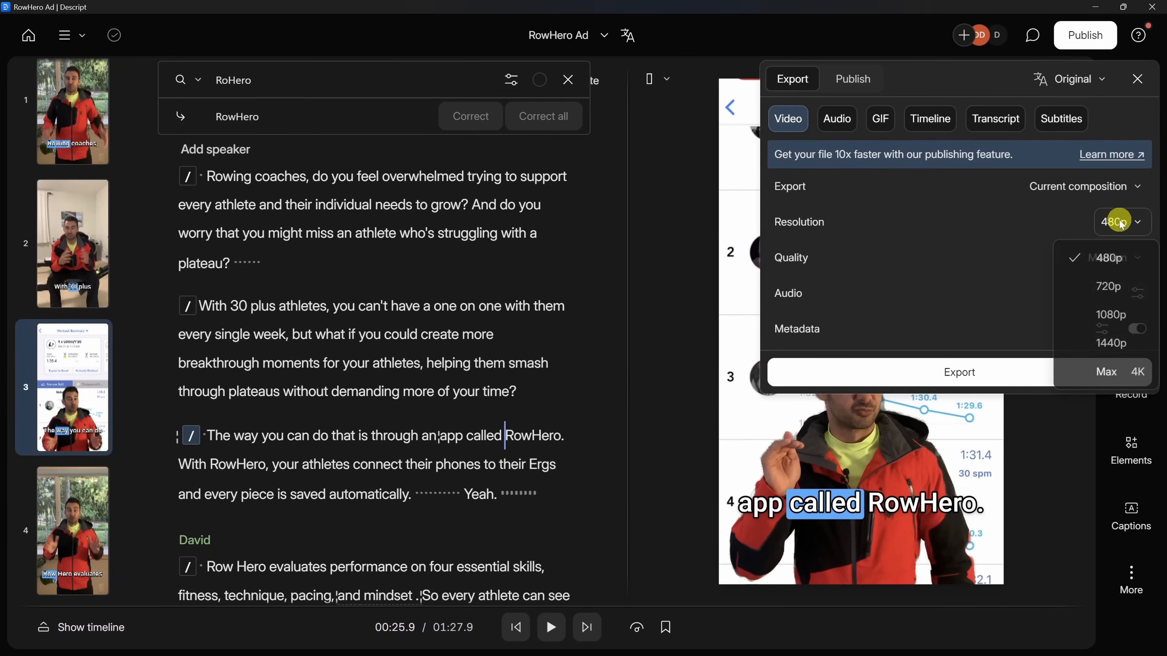
{"action": "left_click", "coordinate": [1125, 225]}
{"action": "left_click", "coordinate": [1117, 260]}
{"action": "left_click", "coordinate": [1118, 261]}
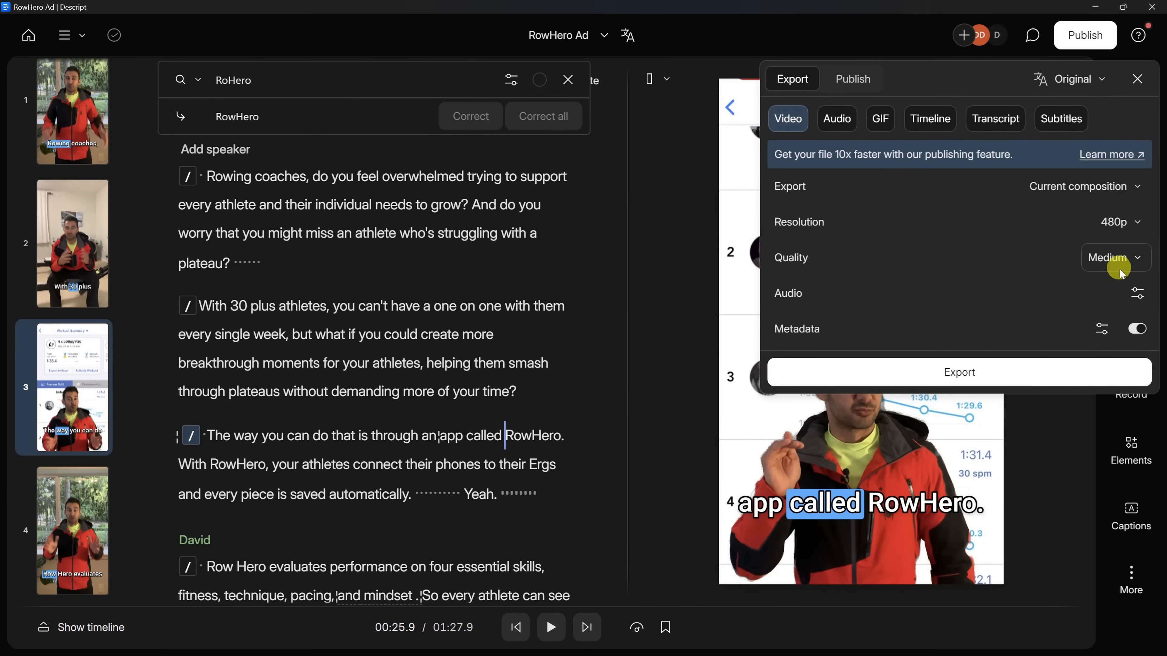
{"action": "left_click", "coordinate": [1136, 296]}
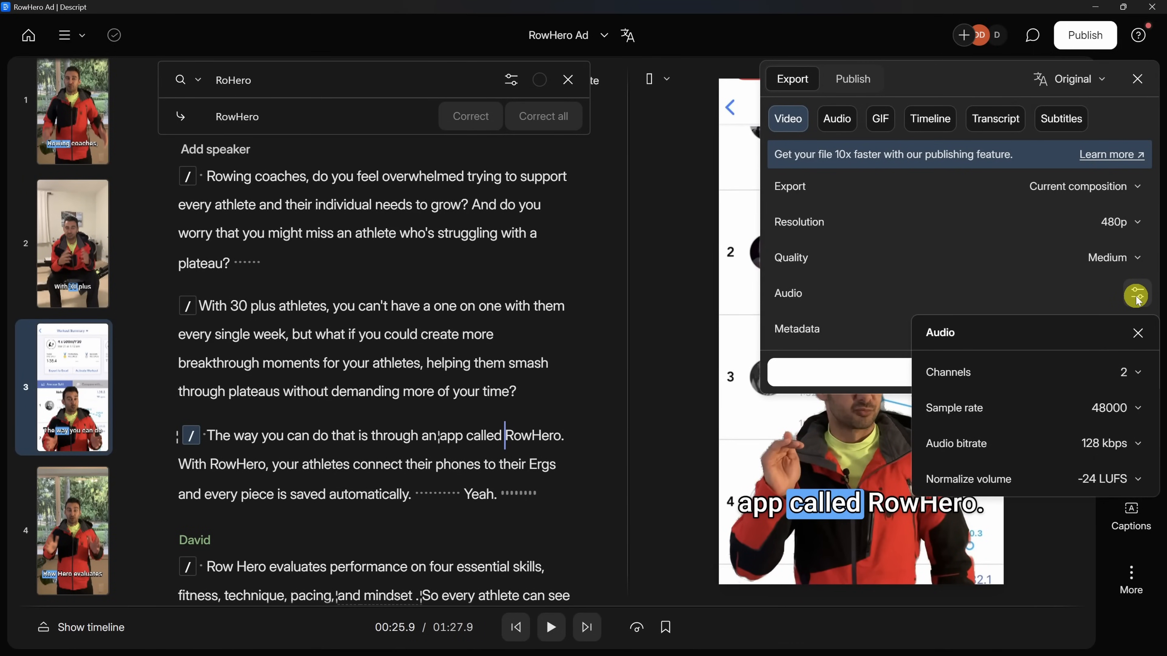
Apply Underlord's Eye Contact effect to the Rowing Benchmarks video and compare the speaker's gaze with the effect off and on
{"action": "left_click", "coordinate": [173, 257]}
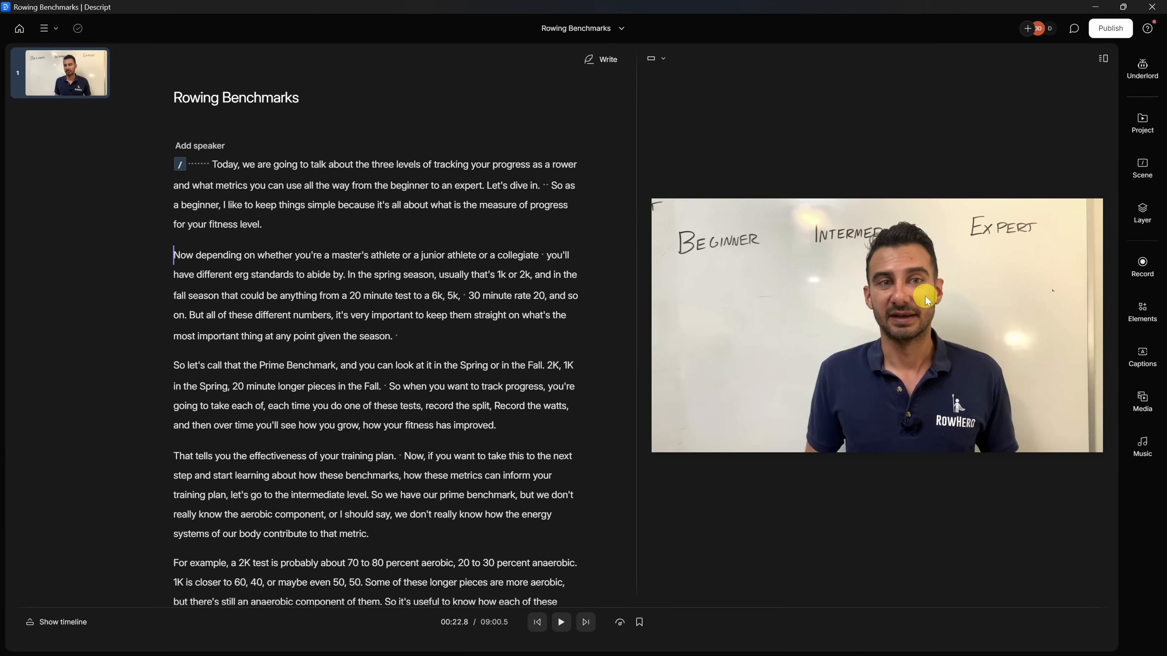
{"action": "left_click", "coordinate": [1142, 70]}
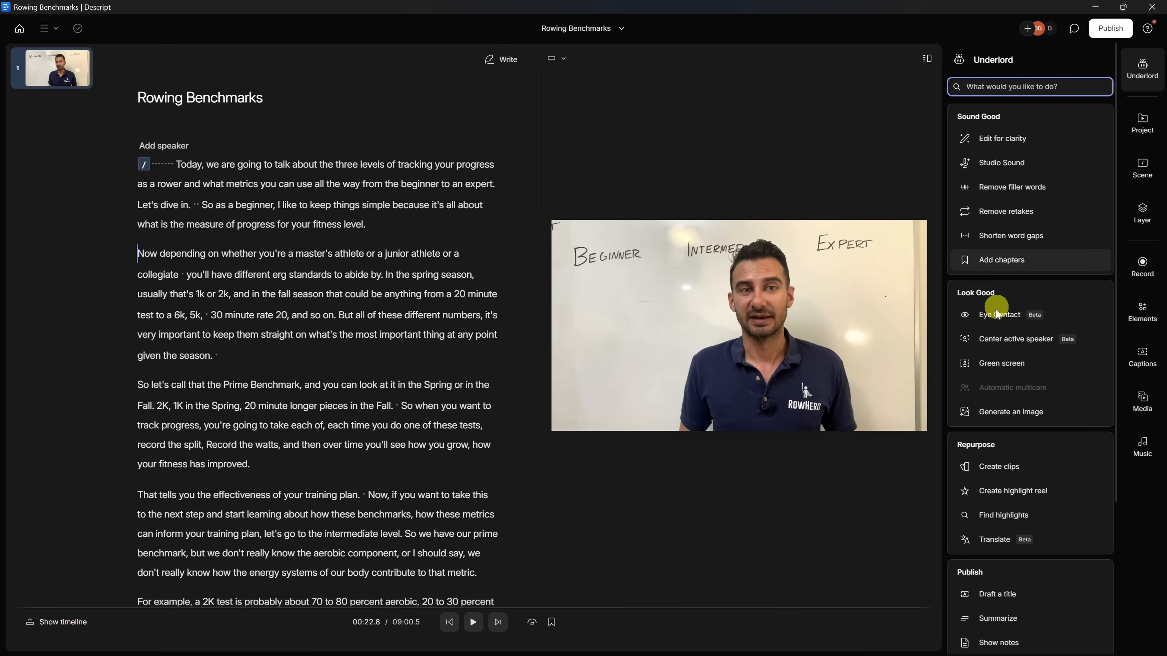
{"action": "left_click", "coordinate": [999, 315]}
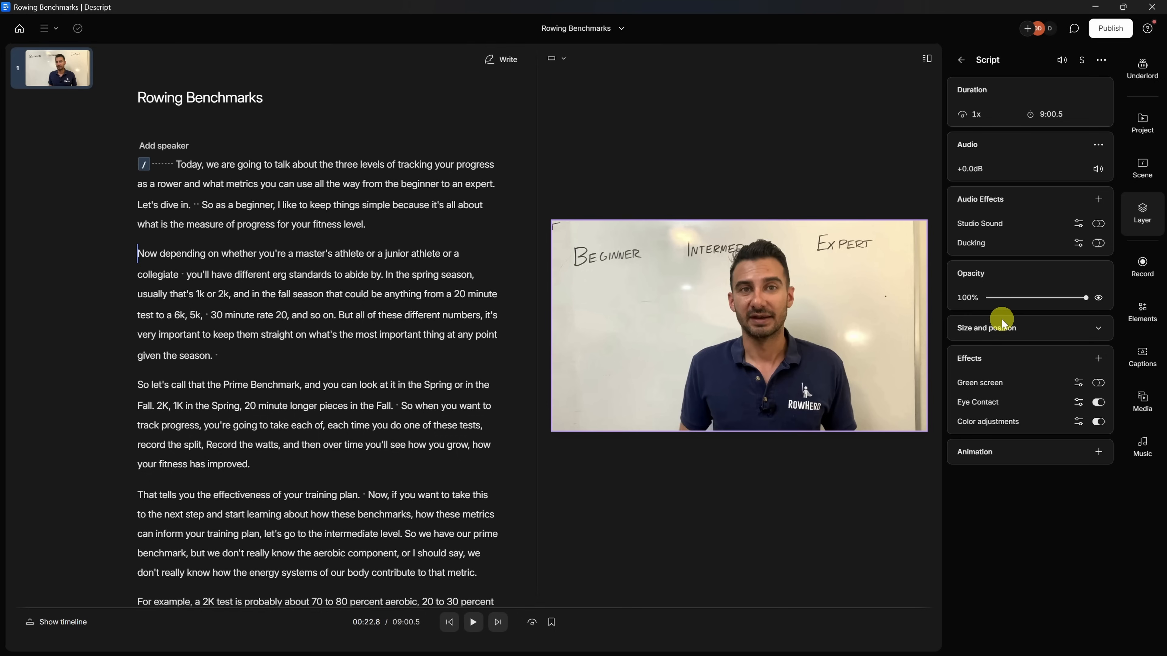
{"action": "left_click", "coordinate": [1098, 402]}
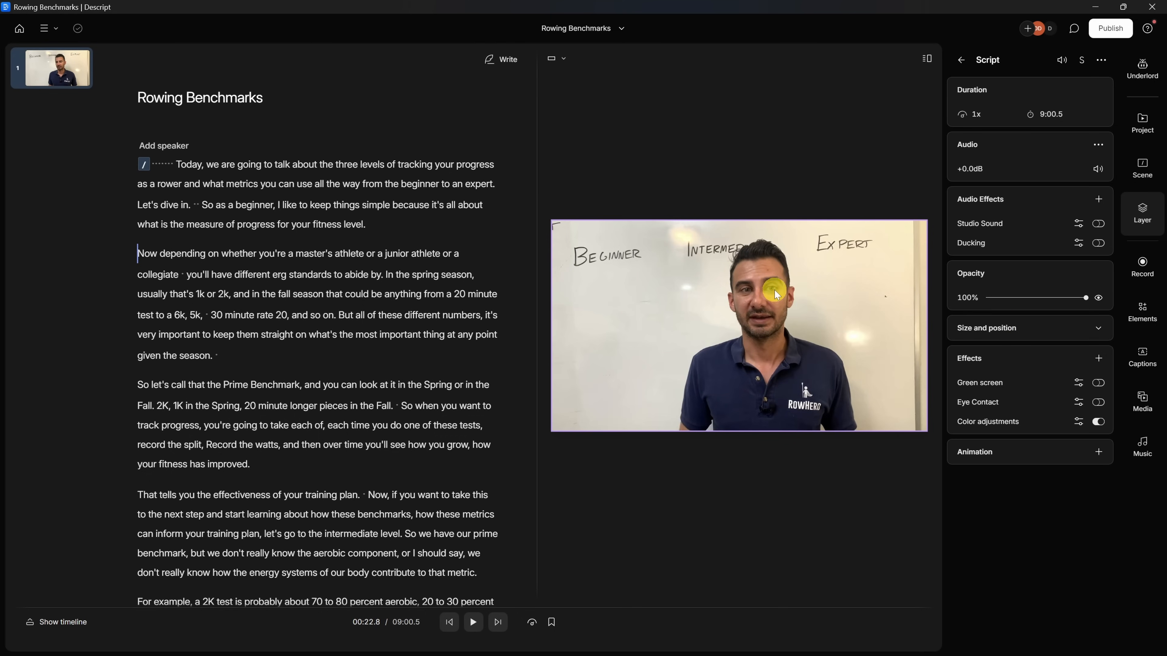
{"action": "left_click", "coordinate": [1098, 403]}
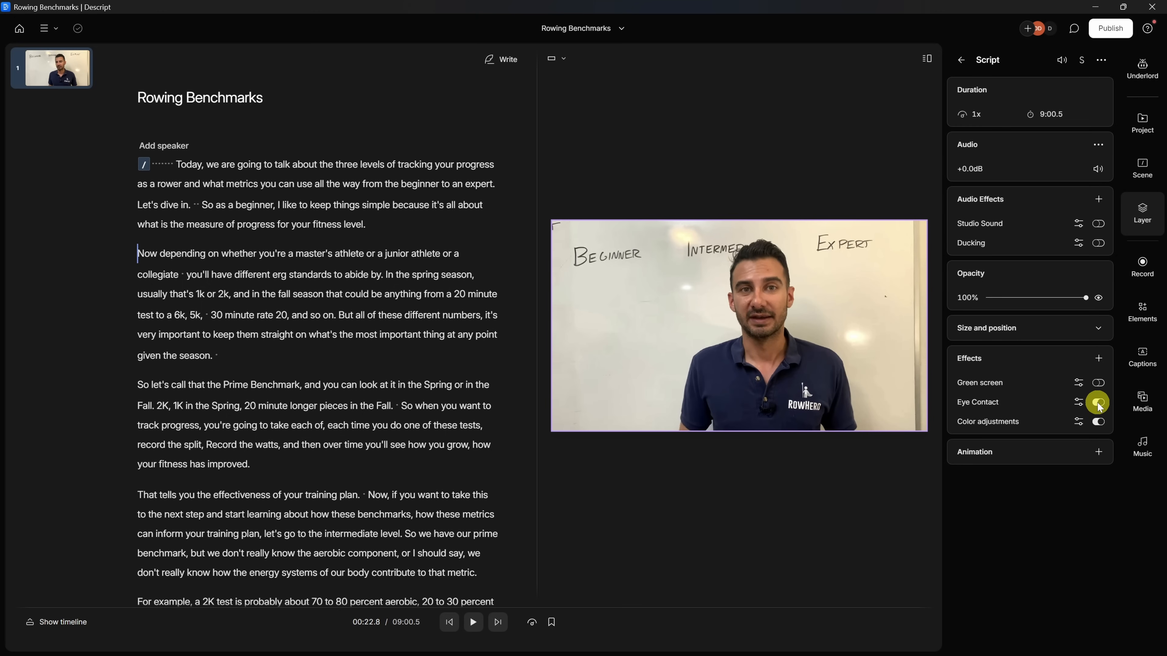
Run Underlord's Edit for clarity on the Rowing Benchmarks script and copy the edits to a new composition
{"action": "scroll", "coordinate": [317, 363], "scroll_direction": "down", "scroll_amount": 15}
{"action": "scroll", "coordinate": [314, 360], "scroll_direction": "down", "scroll_amount": 5}
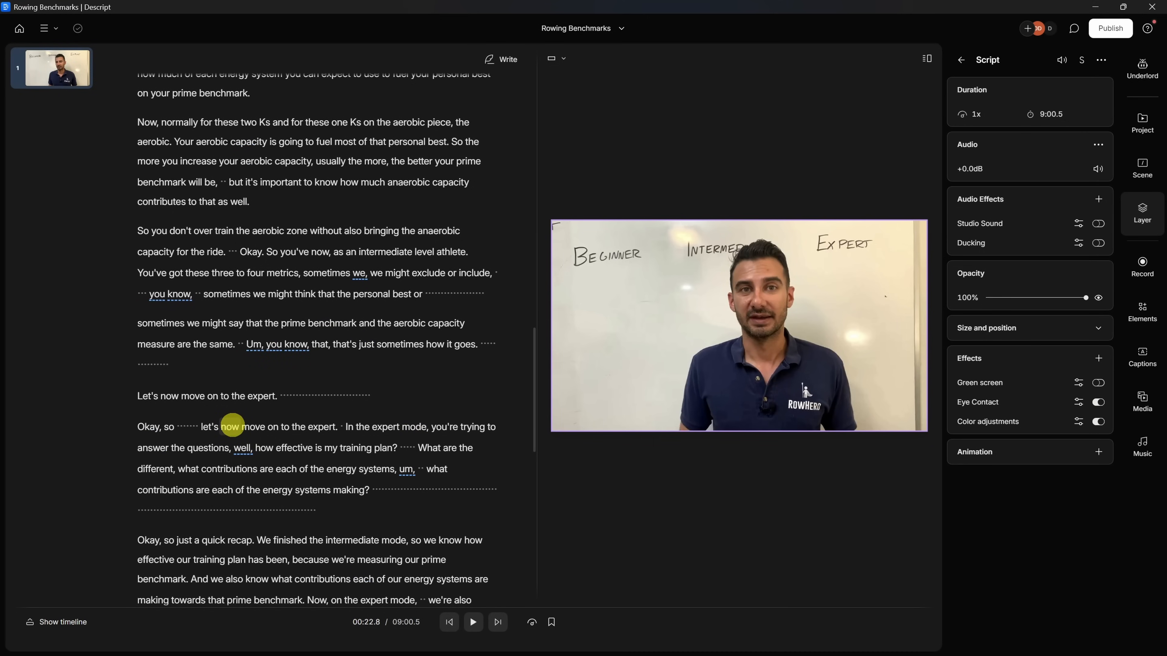
{"action": "left_click", "coordinate": [1146, 69]}
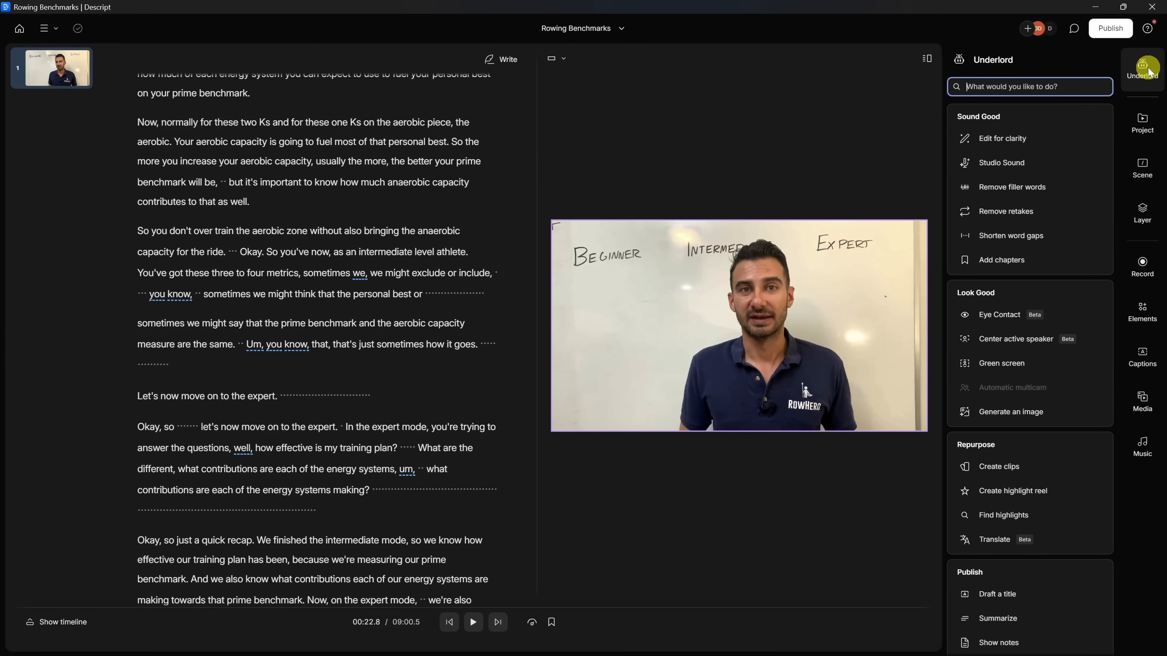
{"action": "left_click", "coordinate": [982, 139]}
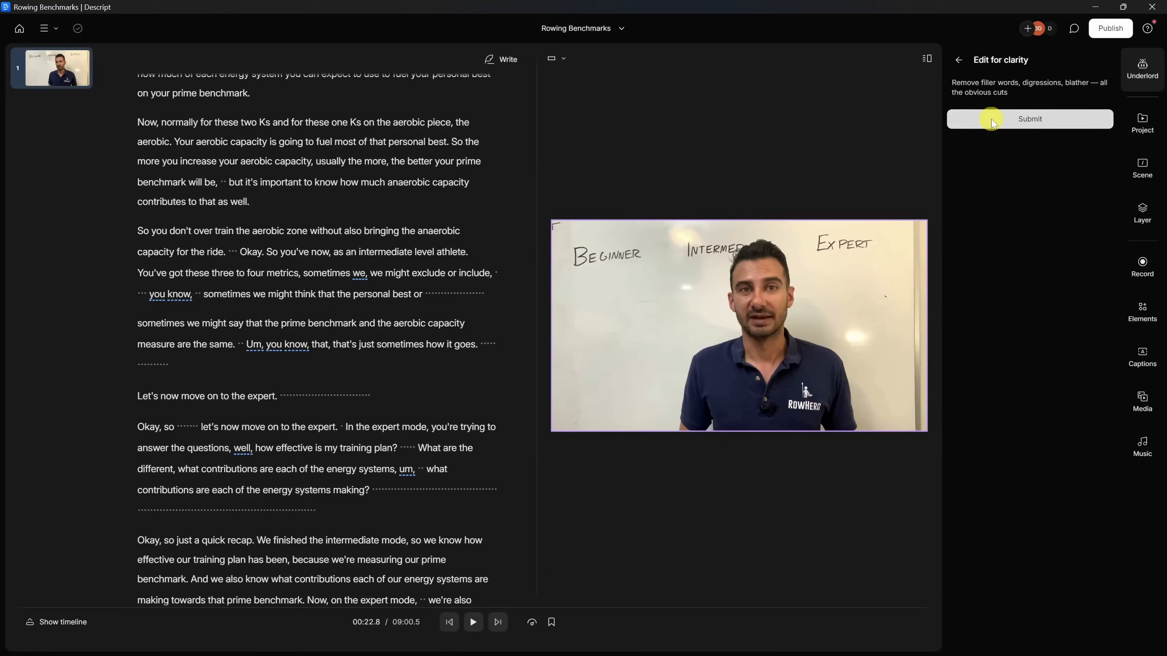
{"action": "left_click", "coordinate": [990, 120]}
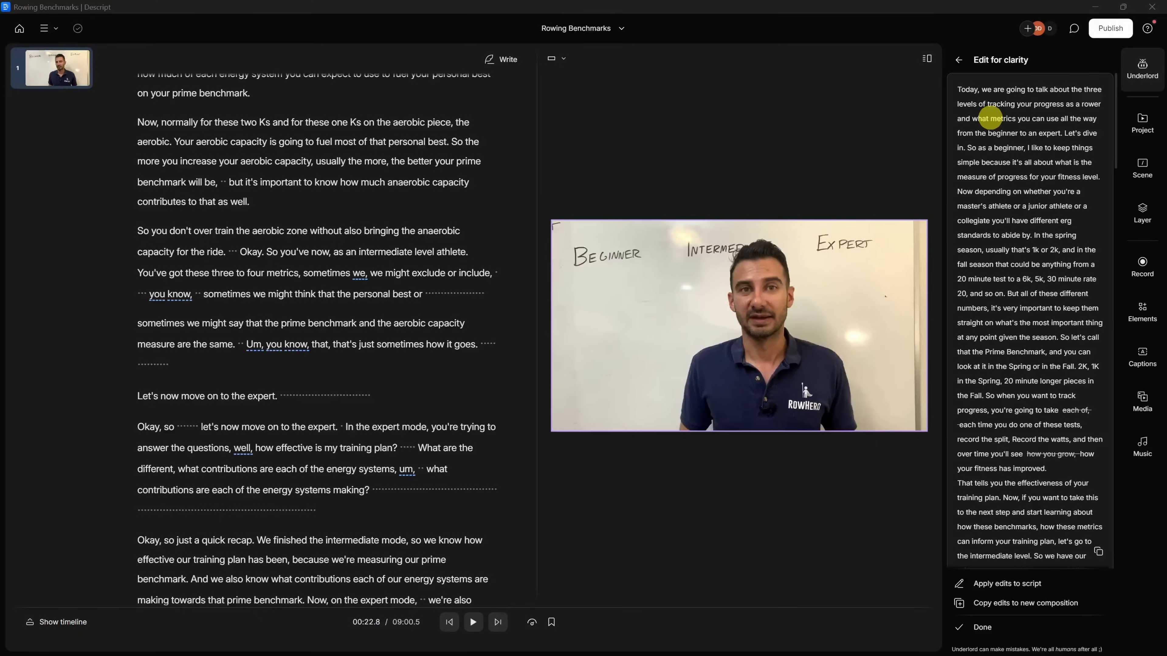
{"action": "left_click", "coordinate": [1006, 603]}
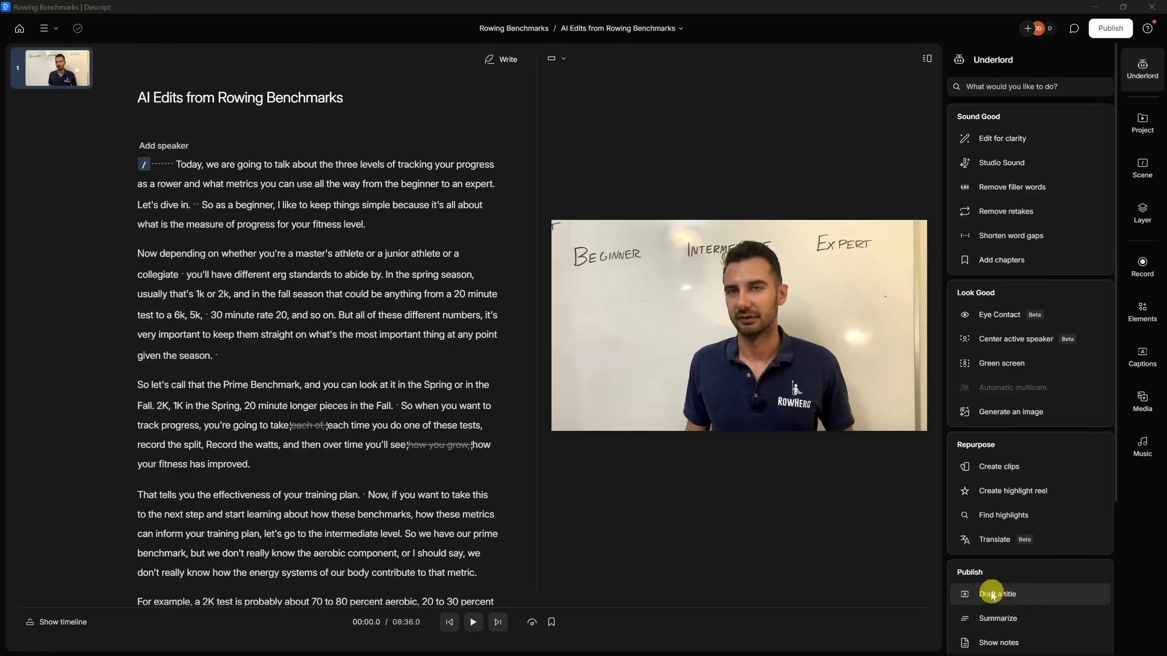
Check the project's list of compositions, enlarge the interface and widen the script area
{"action": "left_click", "coordinate": [629, 31]}
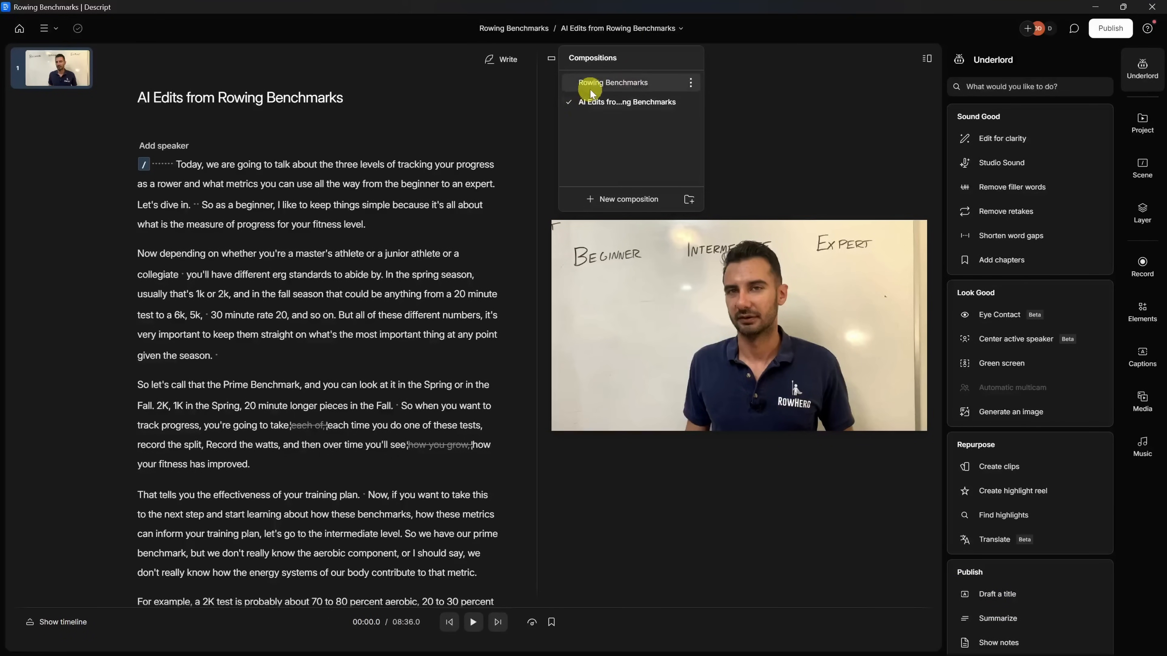
{"action": "key", "text": "ctrl+equal"}
{"action": "key", "text": "ctrl+equal"}
{"action": "key", "text": "ctrl+equal"}
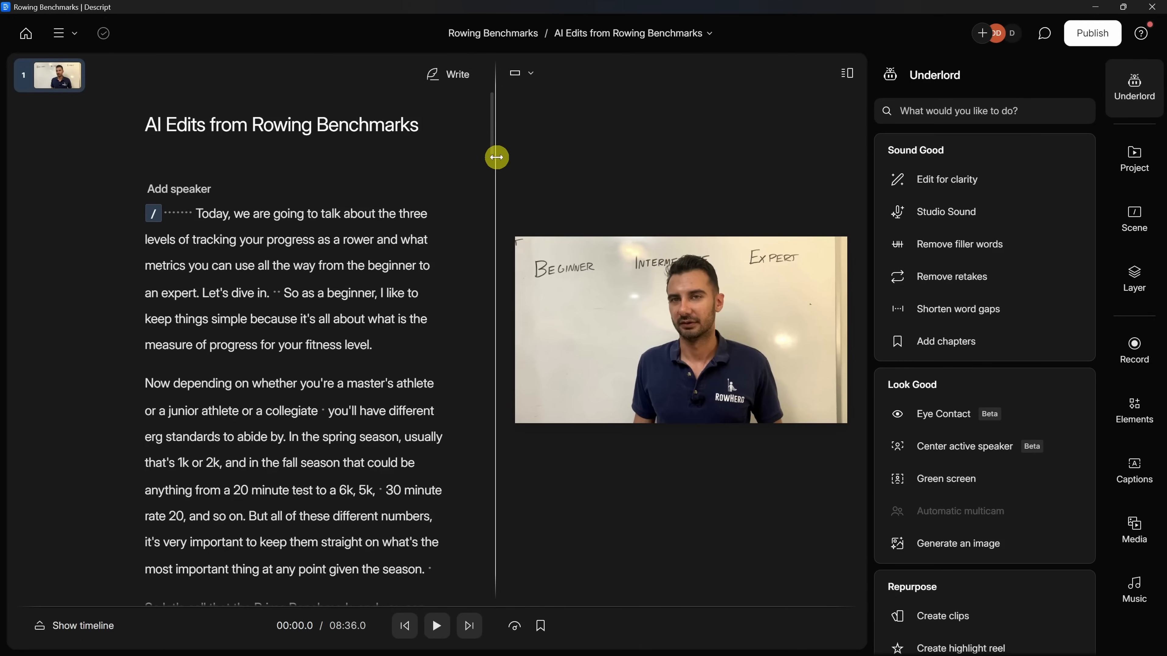
{"action": "left_click_drag", "start_coordinate": [495, 156], "coordinate": [679, 160]}
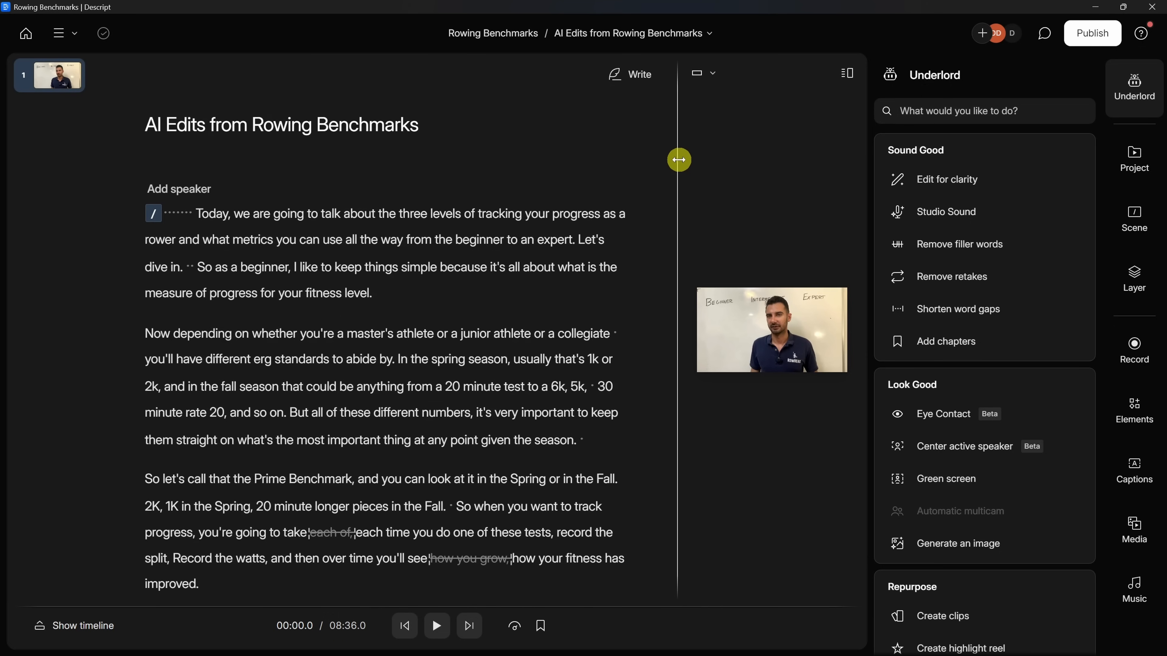
Review the struck-through cuts in the script and restore the passage "You've got your aerobic power. I should, I should say four. And"
{"action": "scroll", "coordinate": [460, 249], "scroll_direction": "down", "scroll_amount": 9}
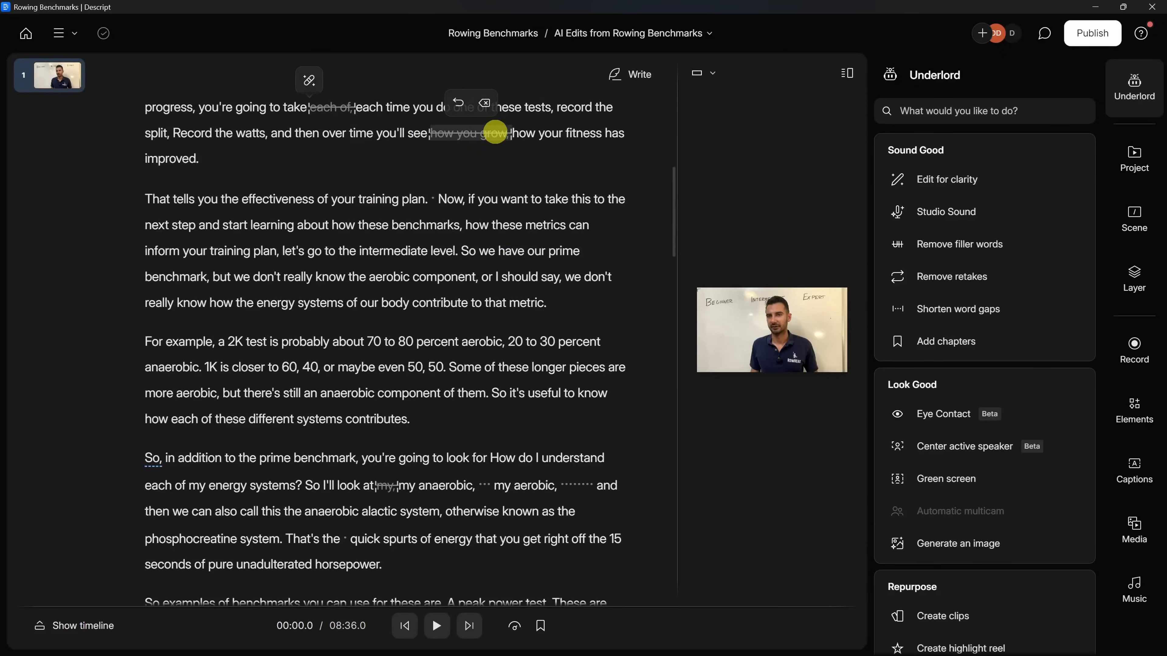
{"action": "mouse_move", "coordinate": [386, 485]}
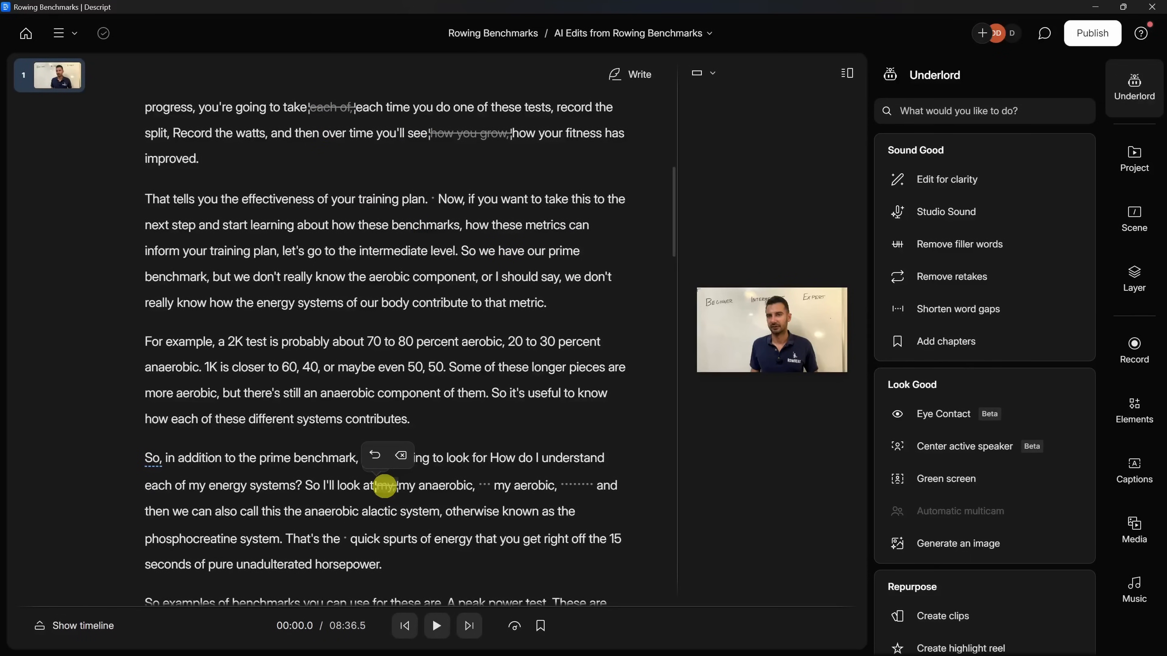
{"action": "scroll", "coordinate": [384, 486], "scroll_direction": "down", "scroll_amount": 15}
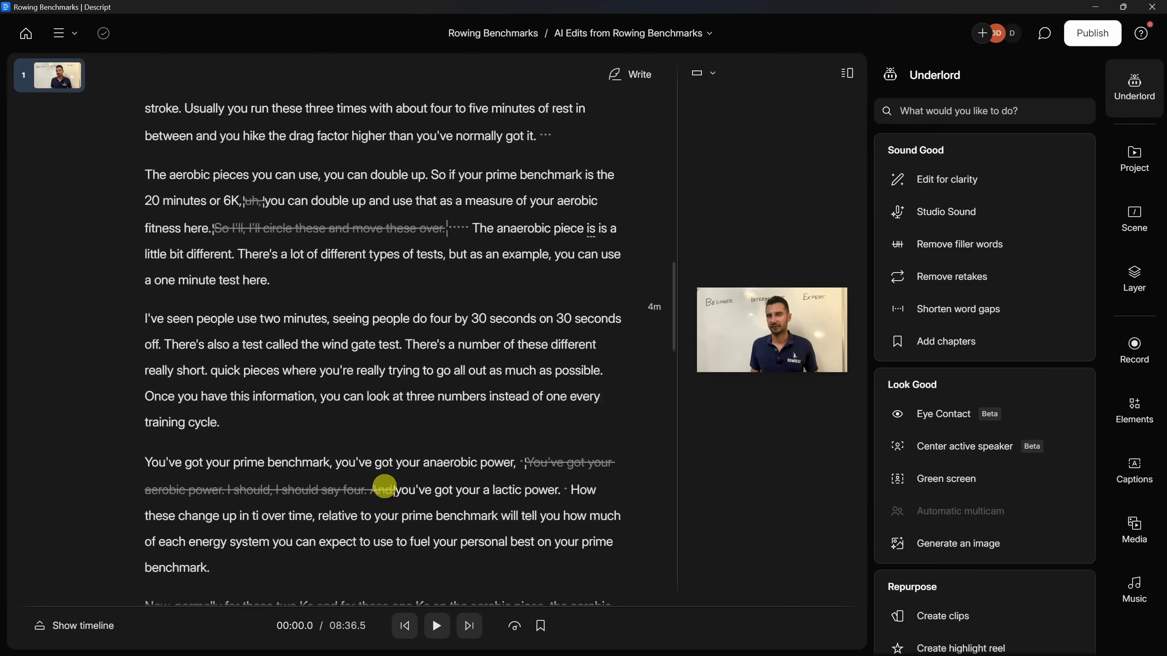
{"action": "mouse_move", "coordinate": [351, 427]}
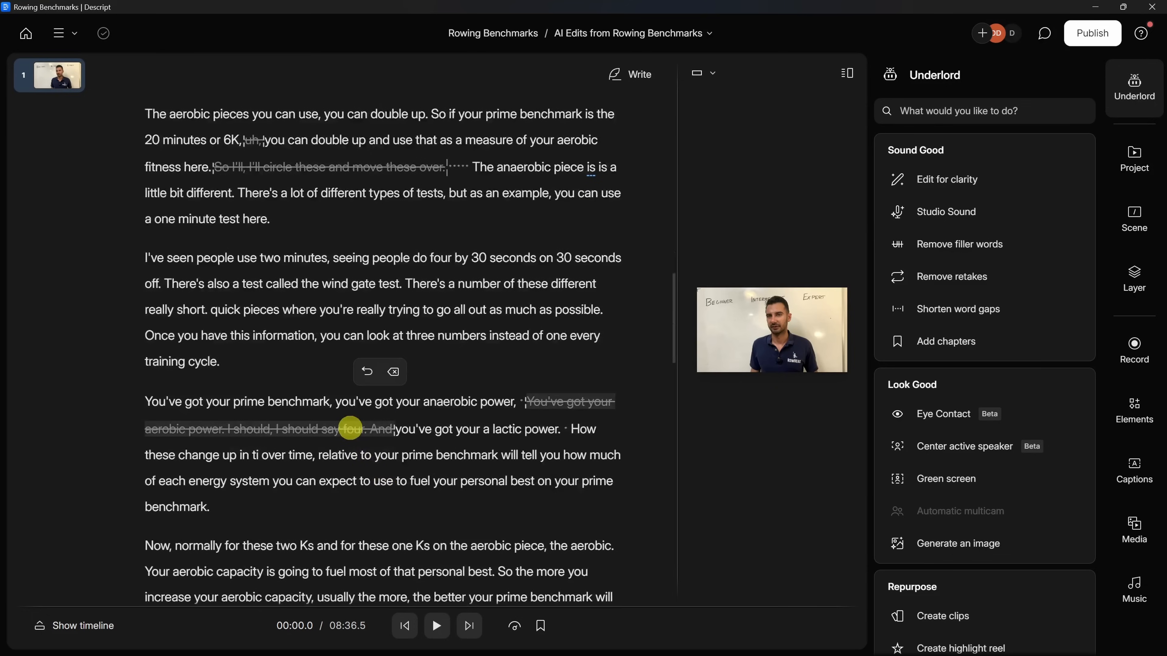
{"action": "left_click", "coordinate": [367, 371]}
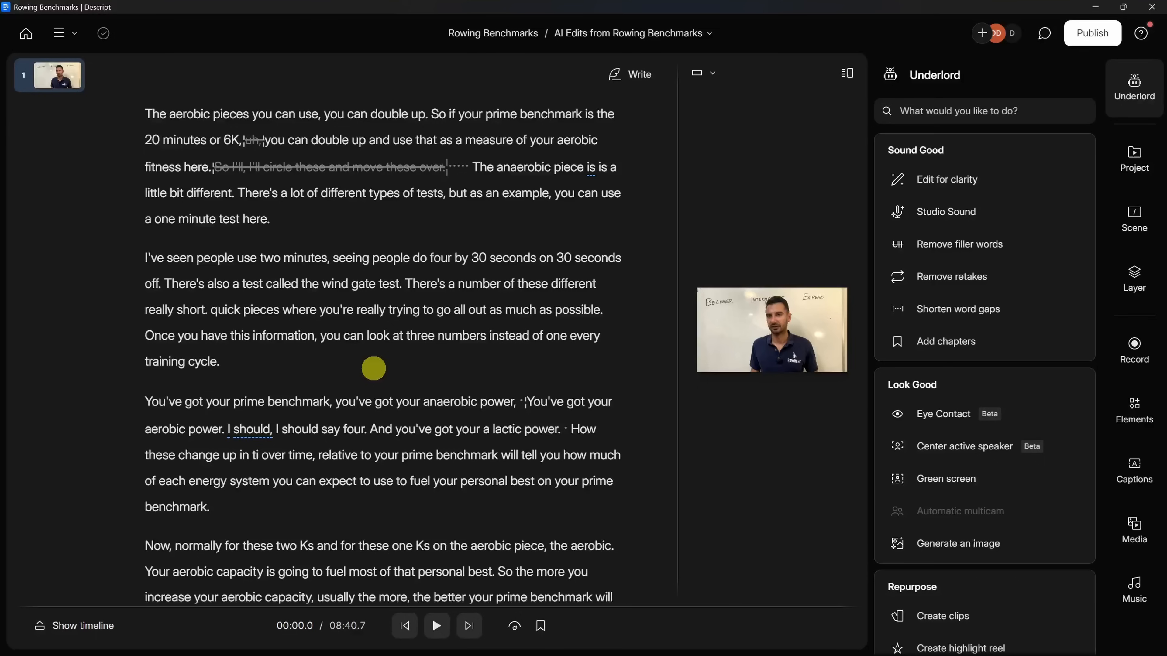
Open Underlord's Create clips tool and set it to 3 clips with a duration of 20 seconds
{"action": "scroll", "coordinate": [960, 377], "scroll_direction": "down", "scroll_amount": 3}
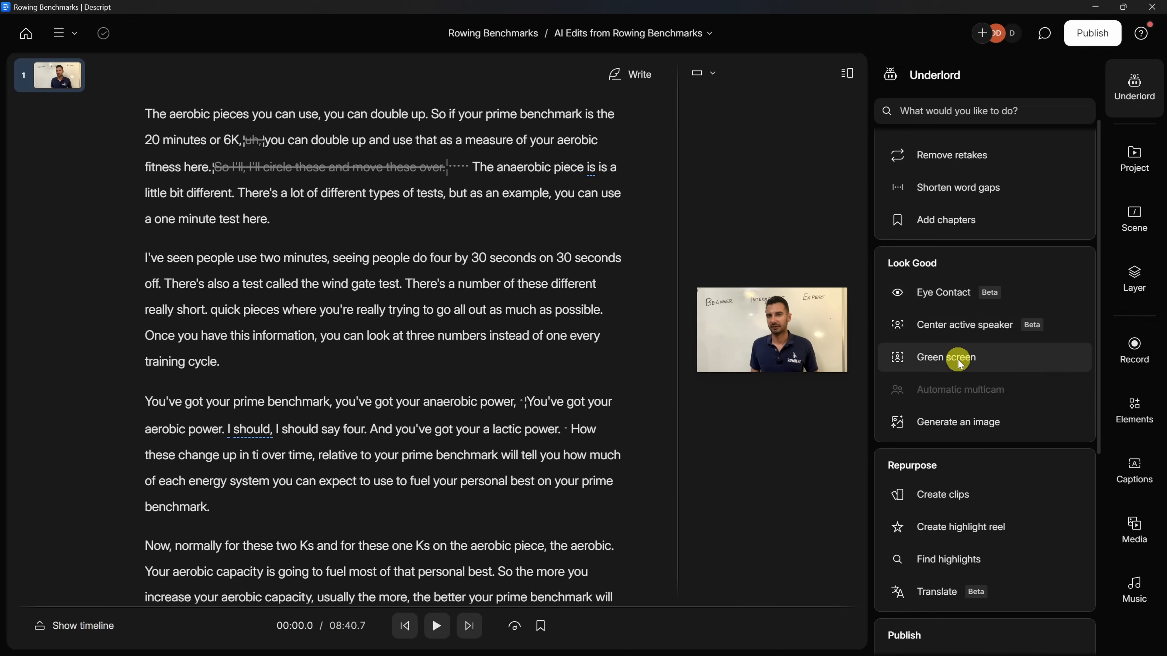
{"action": "scroll", "coordinate": [959, 368], "scroll_direction": "down", "scroll_amount": 2}
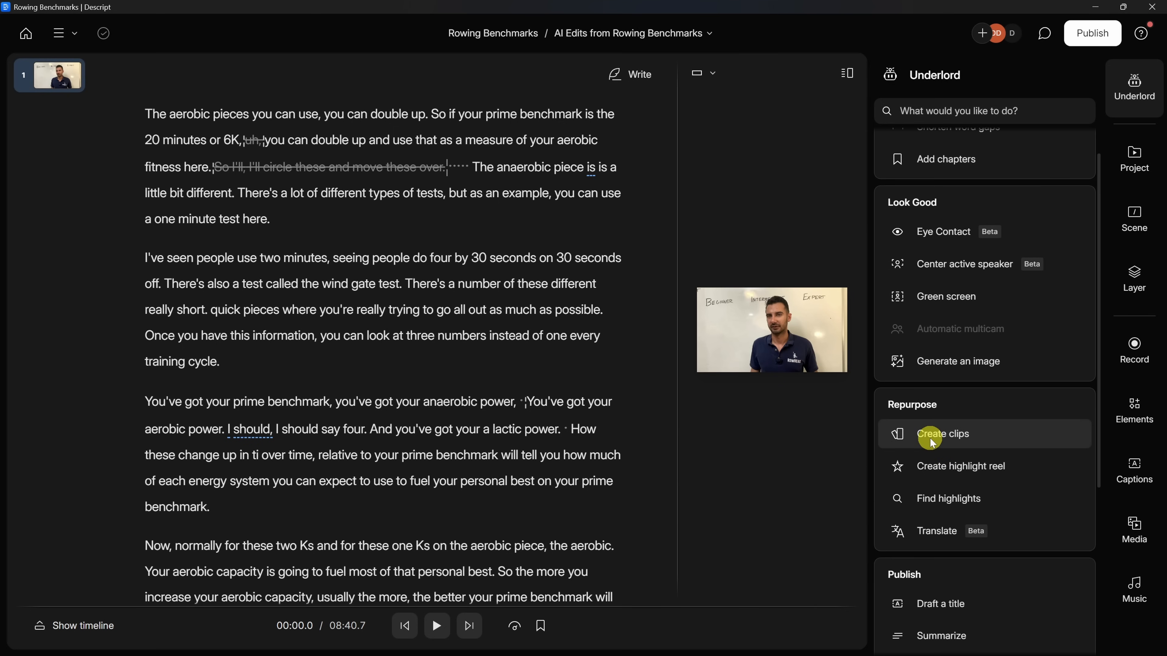
{"action": "left_click", "coordinate": [931, 442]}
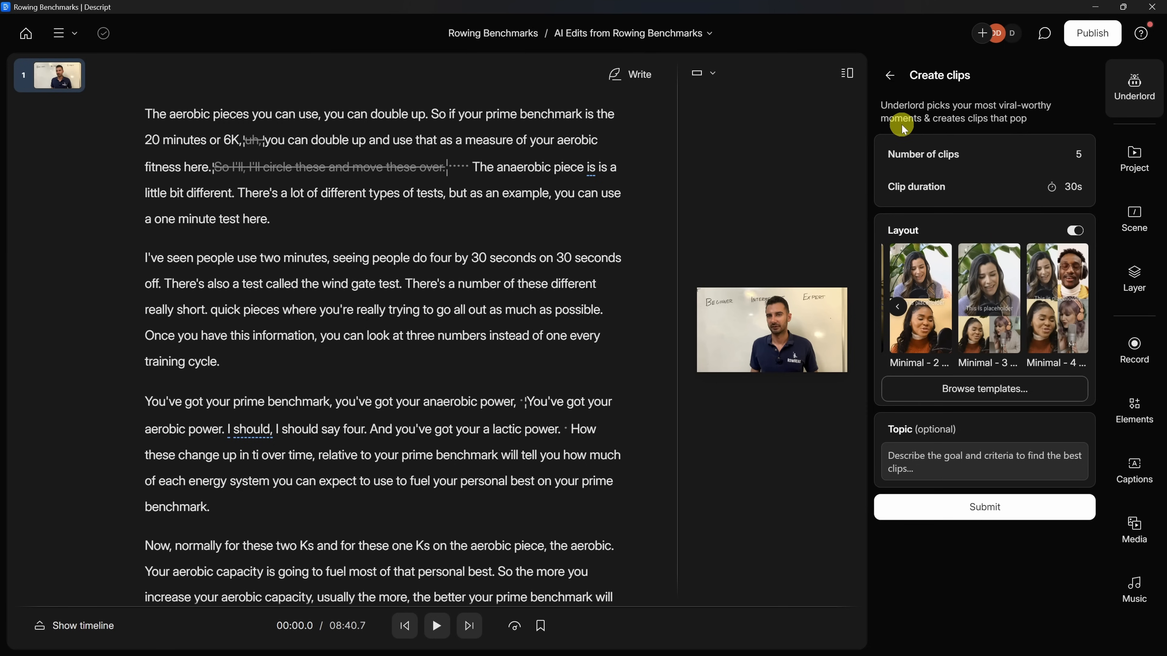
{"action": "left_click", "coordinate": [1077, 154]}
{"action": "type", "text": "3"}
{"action": "left_click", "coordinate": [1072, 187]}
{"action": "type", "text": "20"}
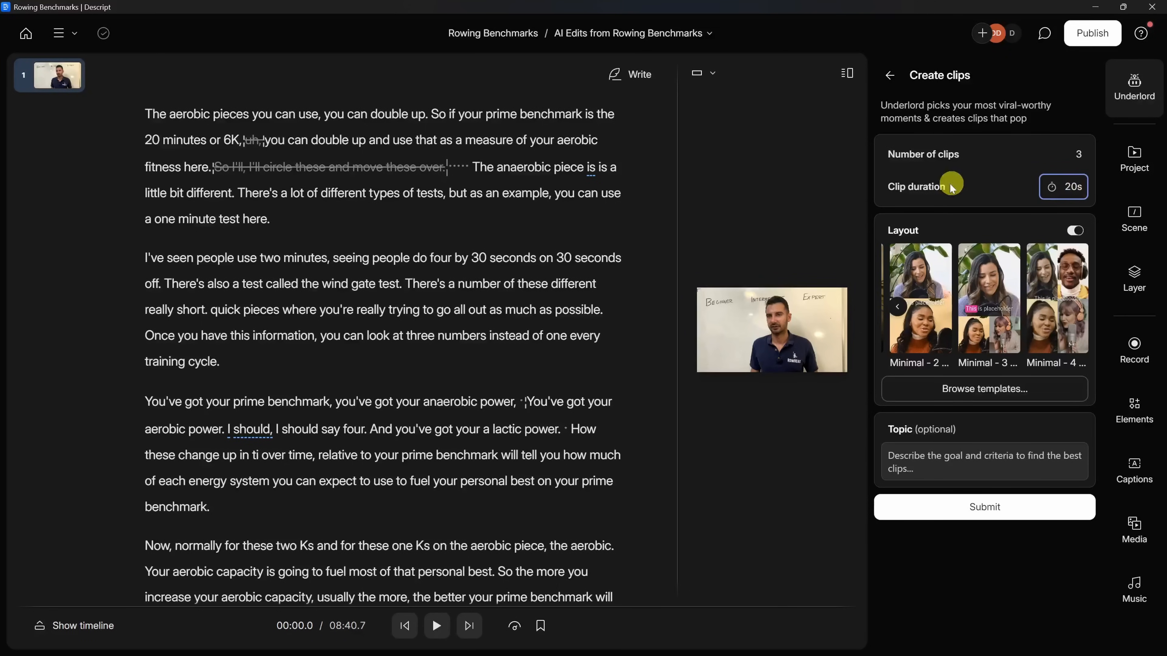
Choose the Minimal - 1 layout for the clips and submit the clip request without a topic
{"action": "left_click", "coordinate": [898, 308]}
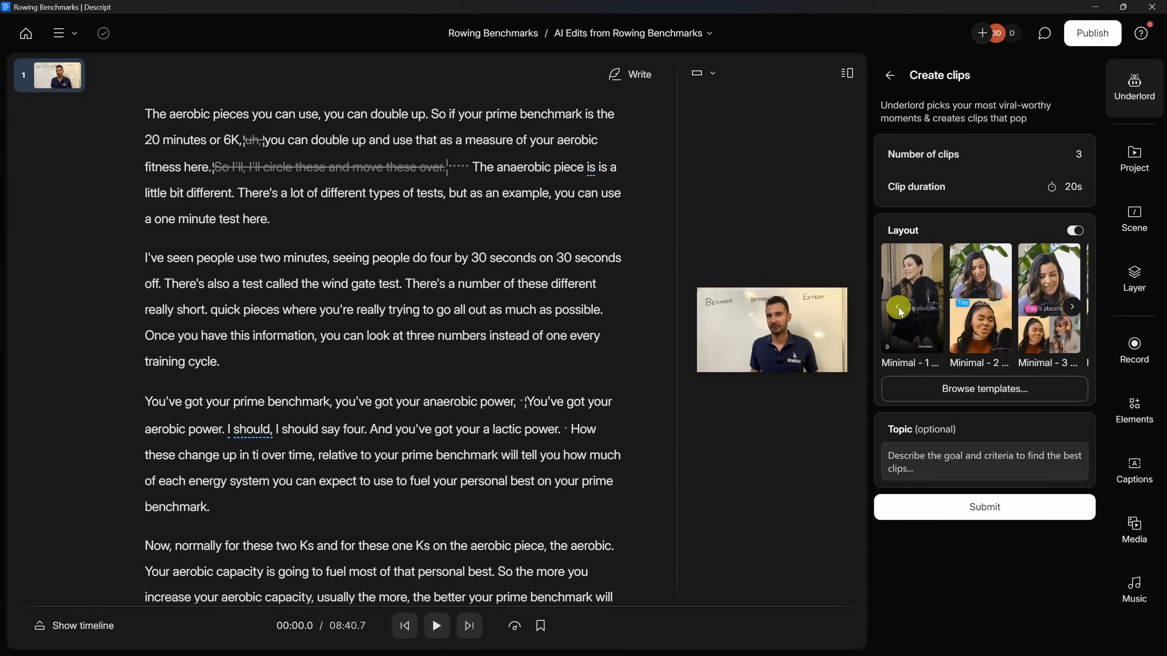
{"action": "left_click", "coordinate": [921, 314]}
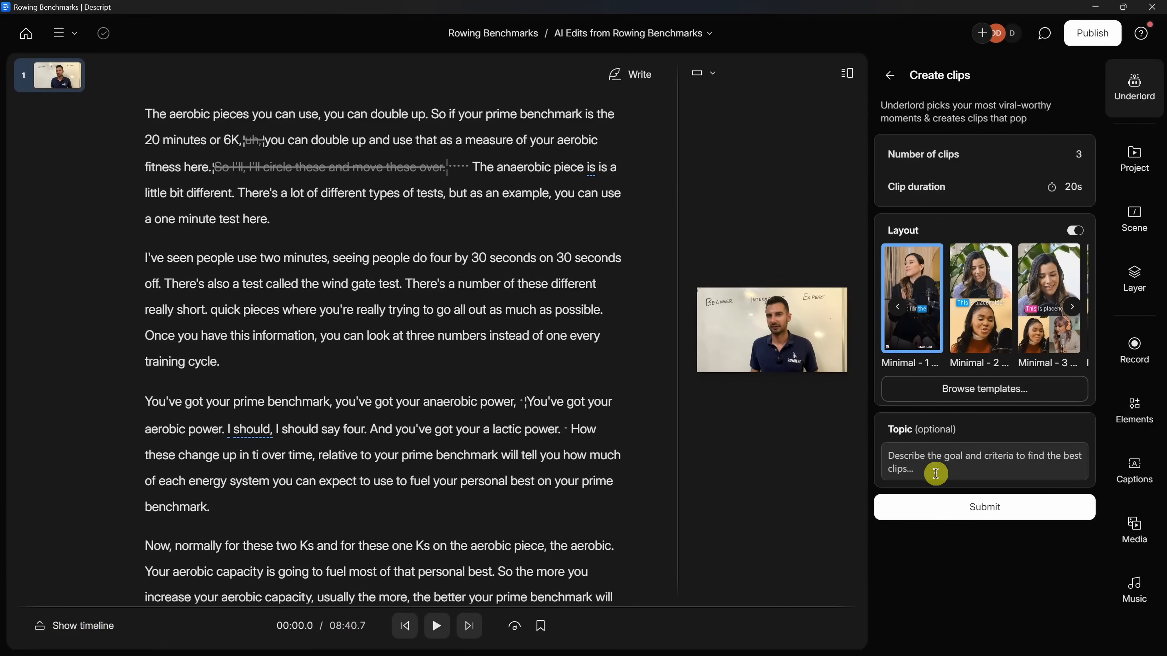
{"action": "left_click", "coordinate": [948, 510]}
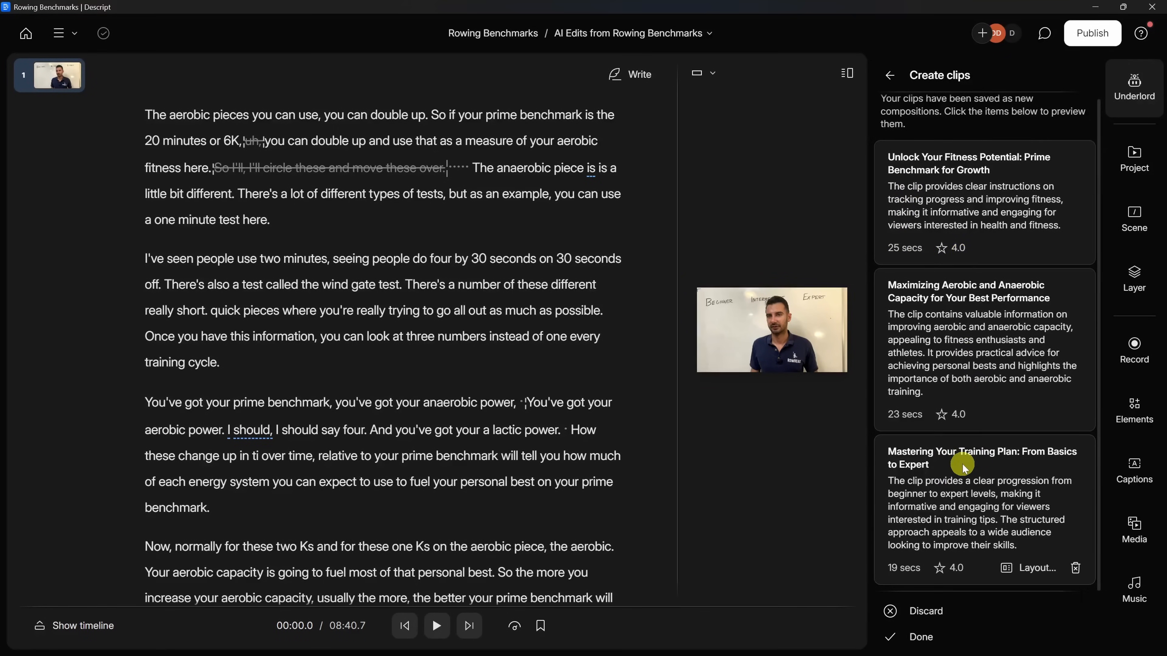
Preview part of the clip "Mastering Your Training Plan: From Basics to Expert" and finish the clip review, keeping the clips
{"action": "left_click", "coordinate": [963, 454]}
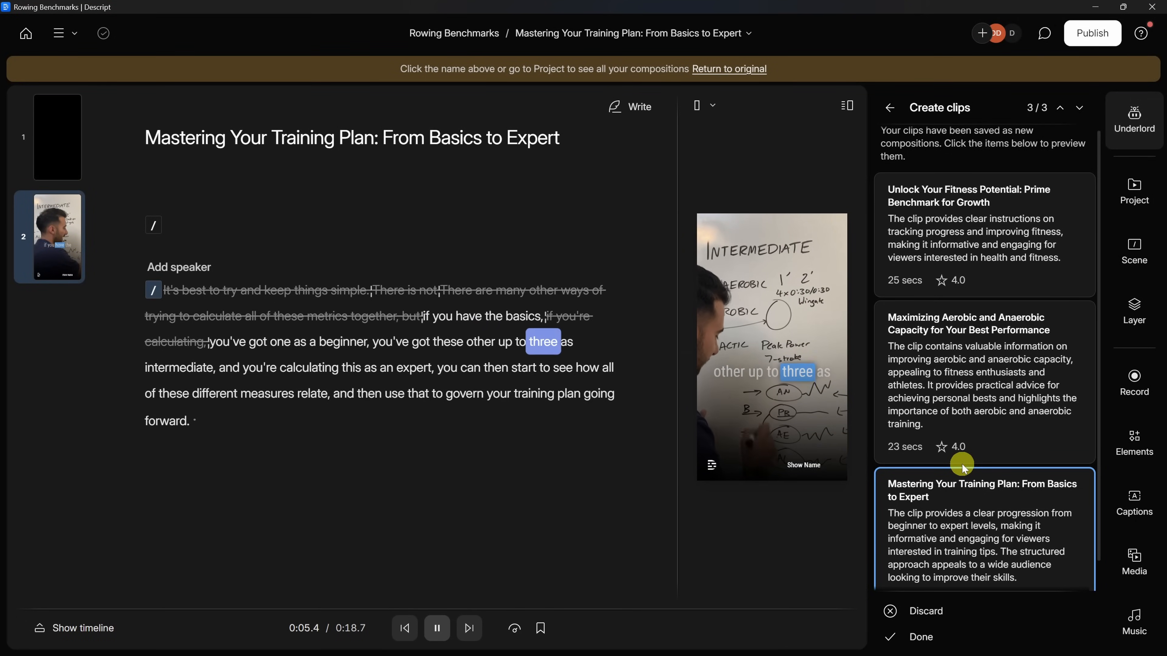
{"action": "key", "text": "space"}
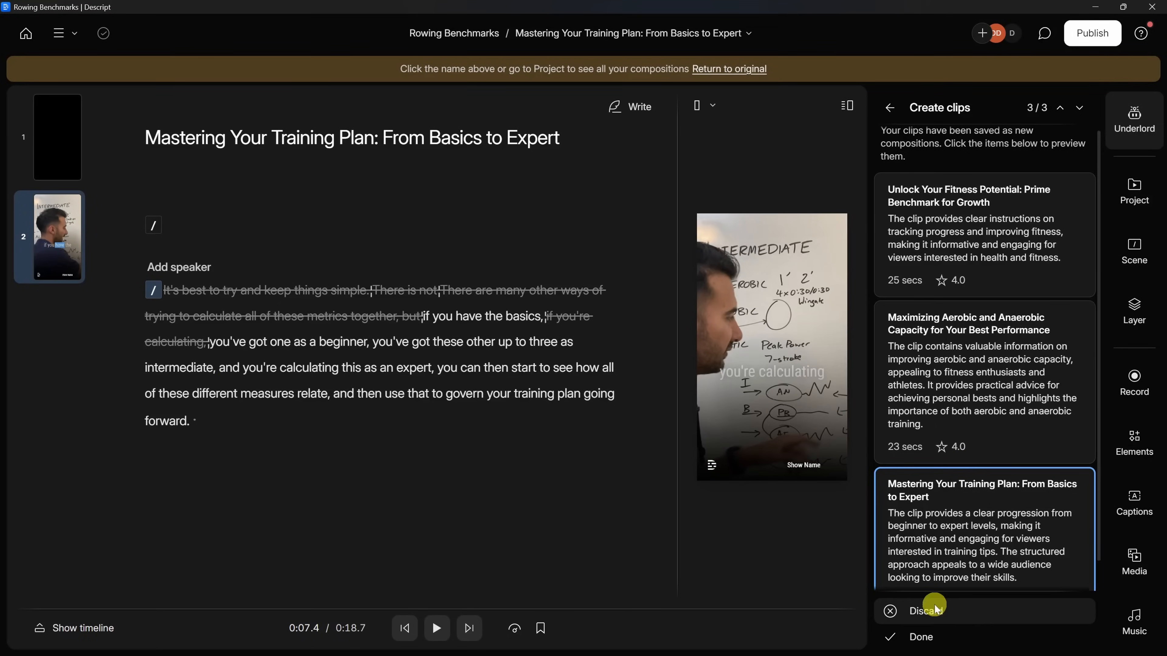
{"action": "left_click", "coordinate": [920, 637]}
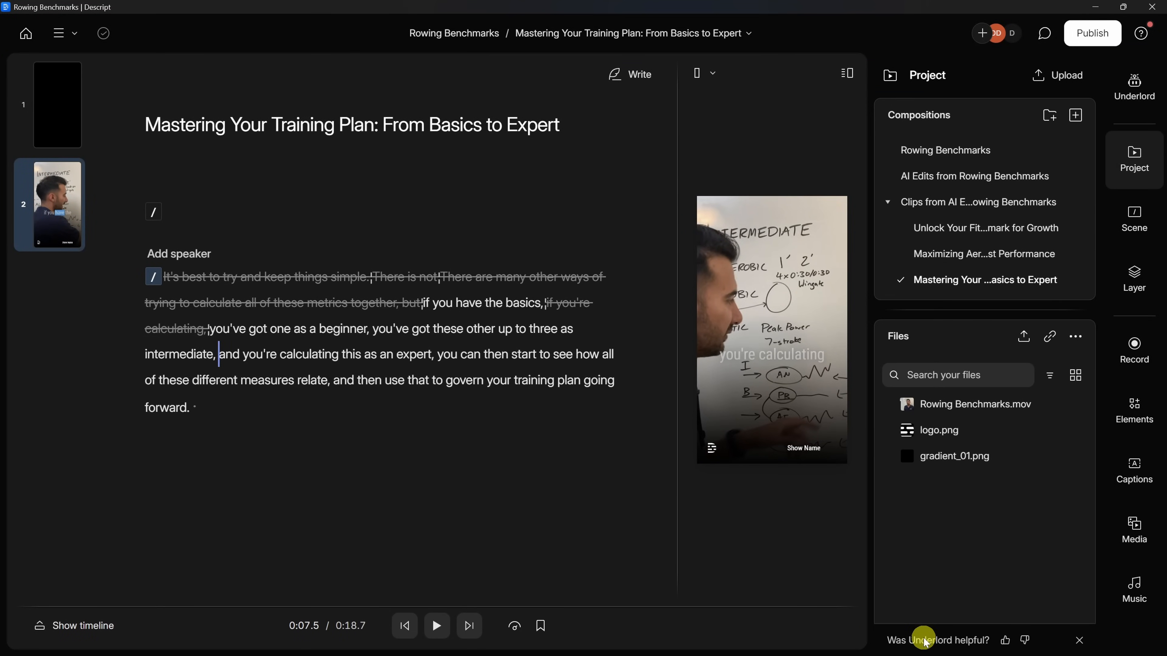
{"action": "left_click", "coordinate": [685, 37]}
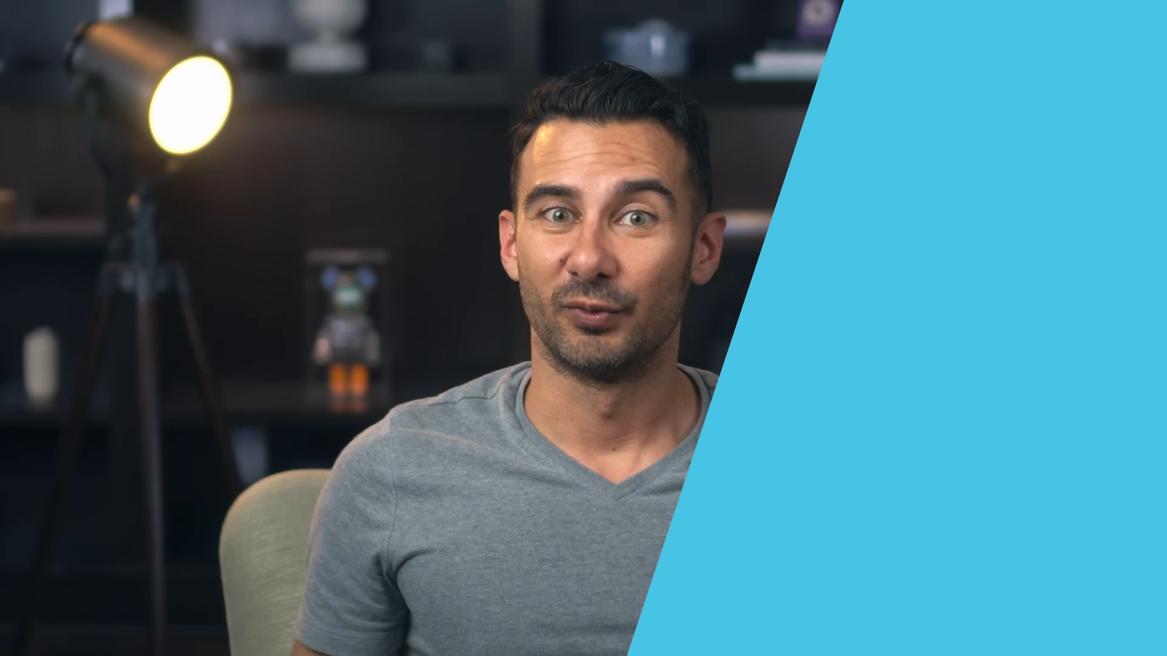